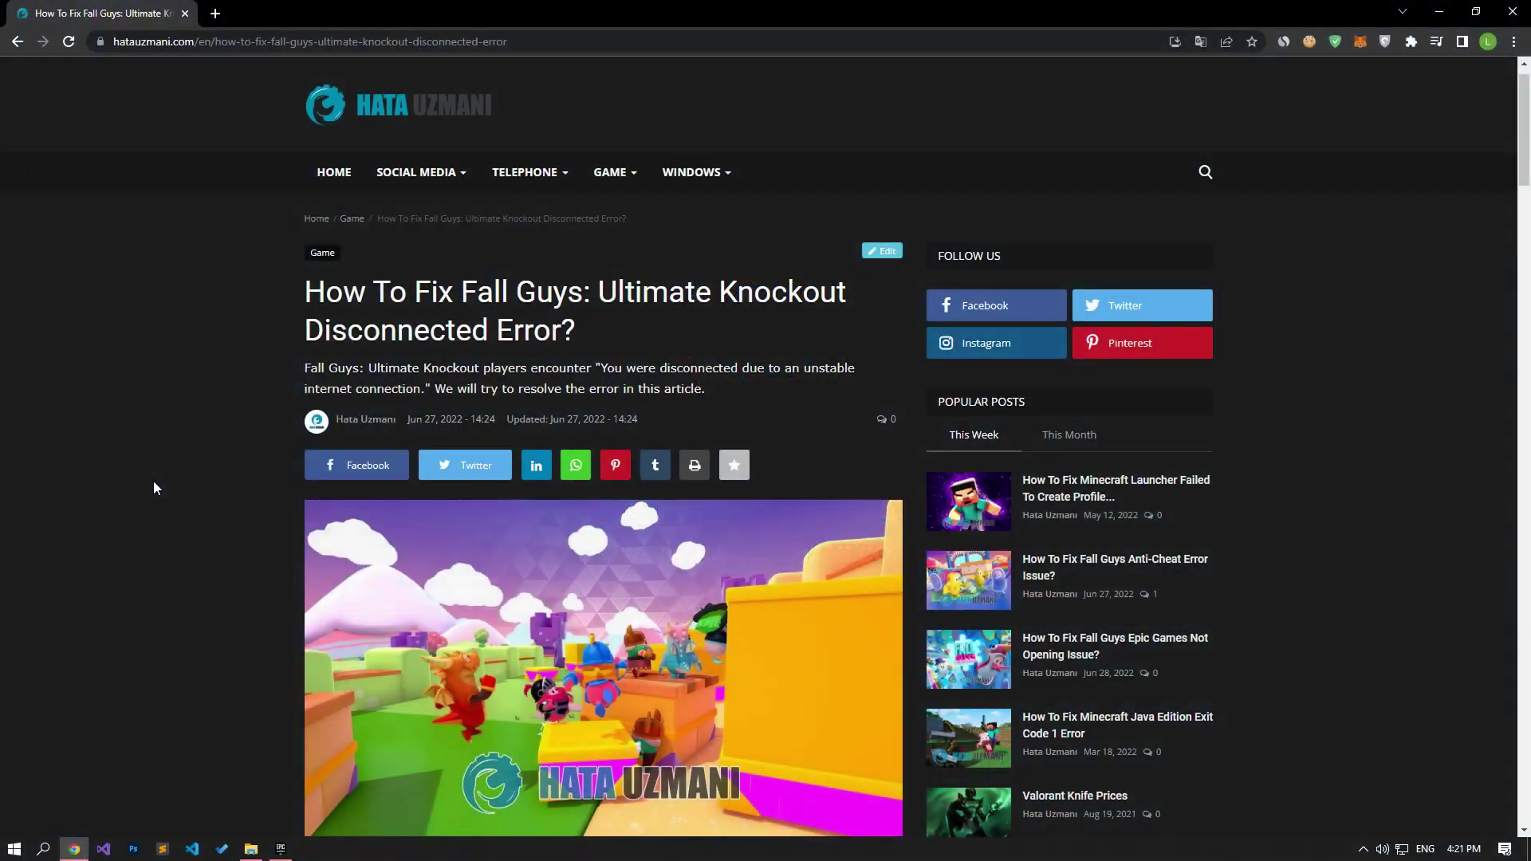
Scroll the Fall Guys disconnect guide down to the '1-) Check Game Frameworks' section
scroll(154, 481, "down", 10)
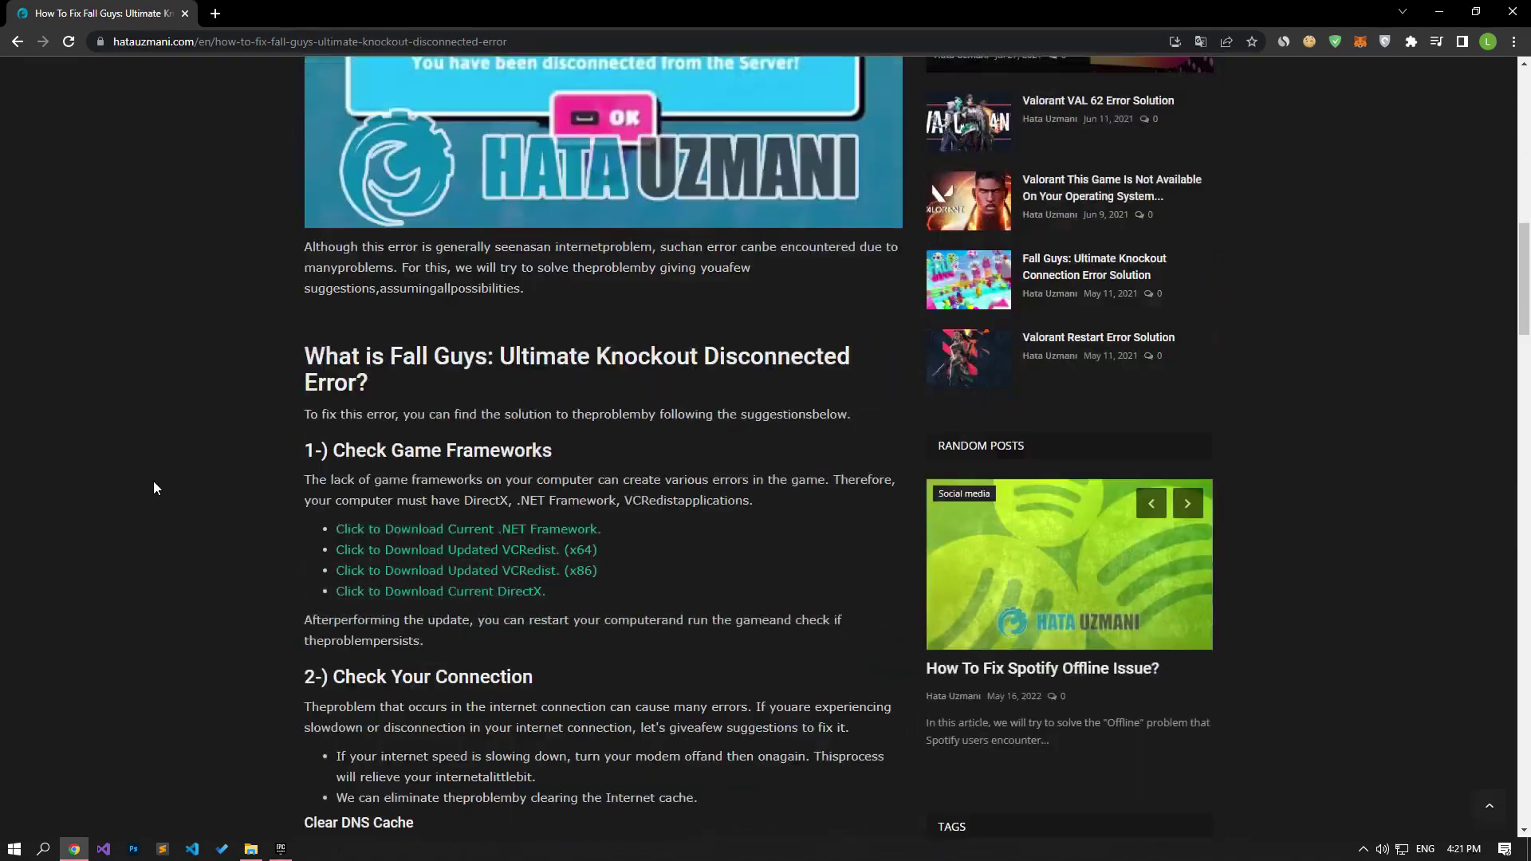
Open the .NET Framework, VCRedist x64, VCRedist x86 and DirectX download links in new tabs
middle_click(451, 449)
middle_click(451, 470)
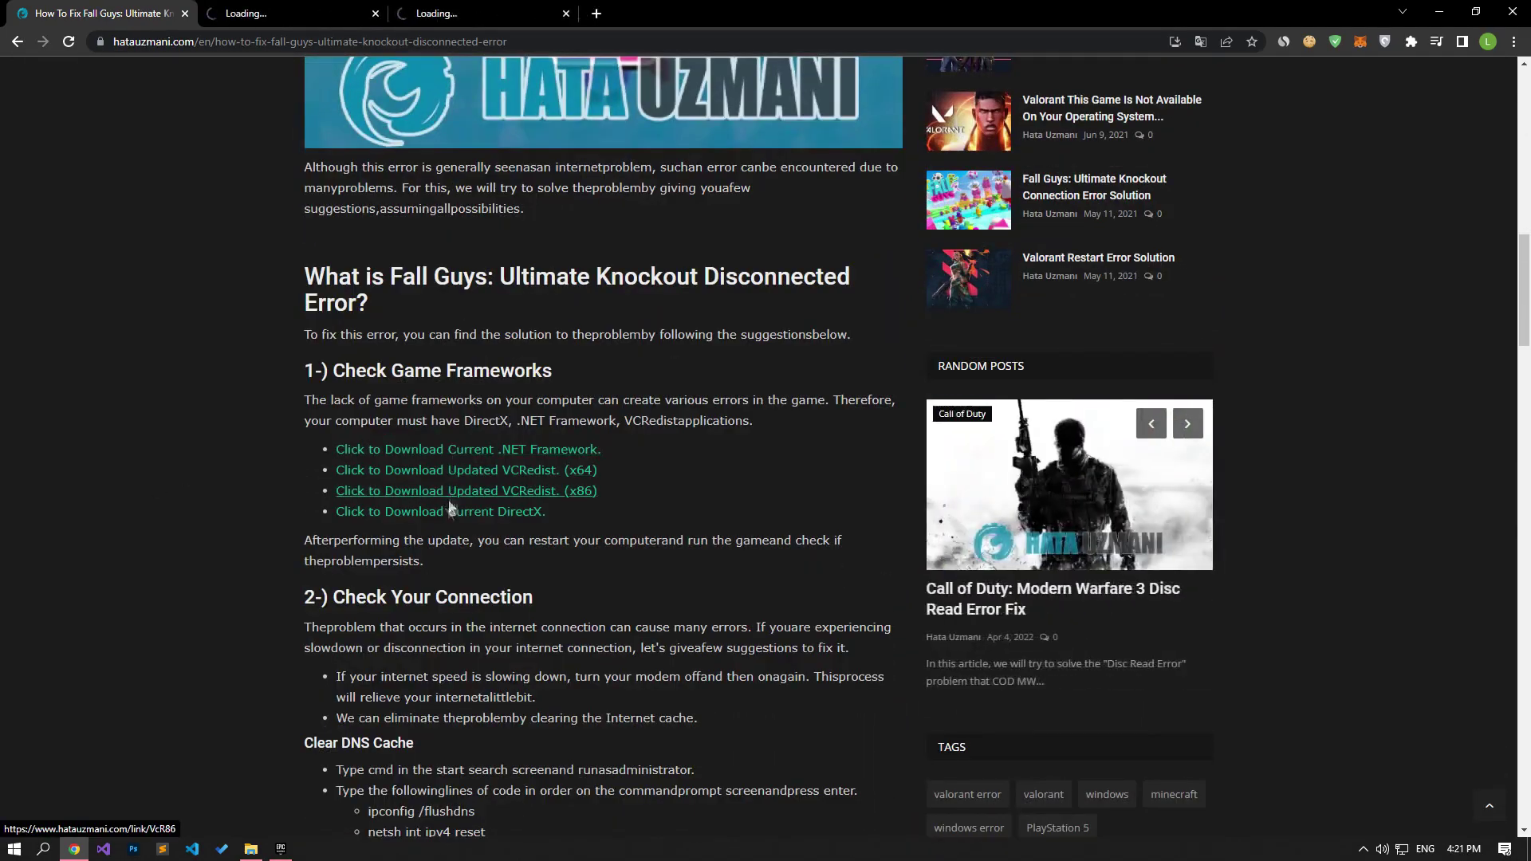
middle_click(451, 490)
middle_click(447, 511)
Download the .NET Framework 4.8 installer from its link page and close that tab
left_click(295, 13)
left_click(672, 13)
left_click(295, 13)
left_click(888, 13)
left_click(295, 13)
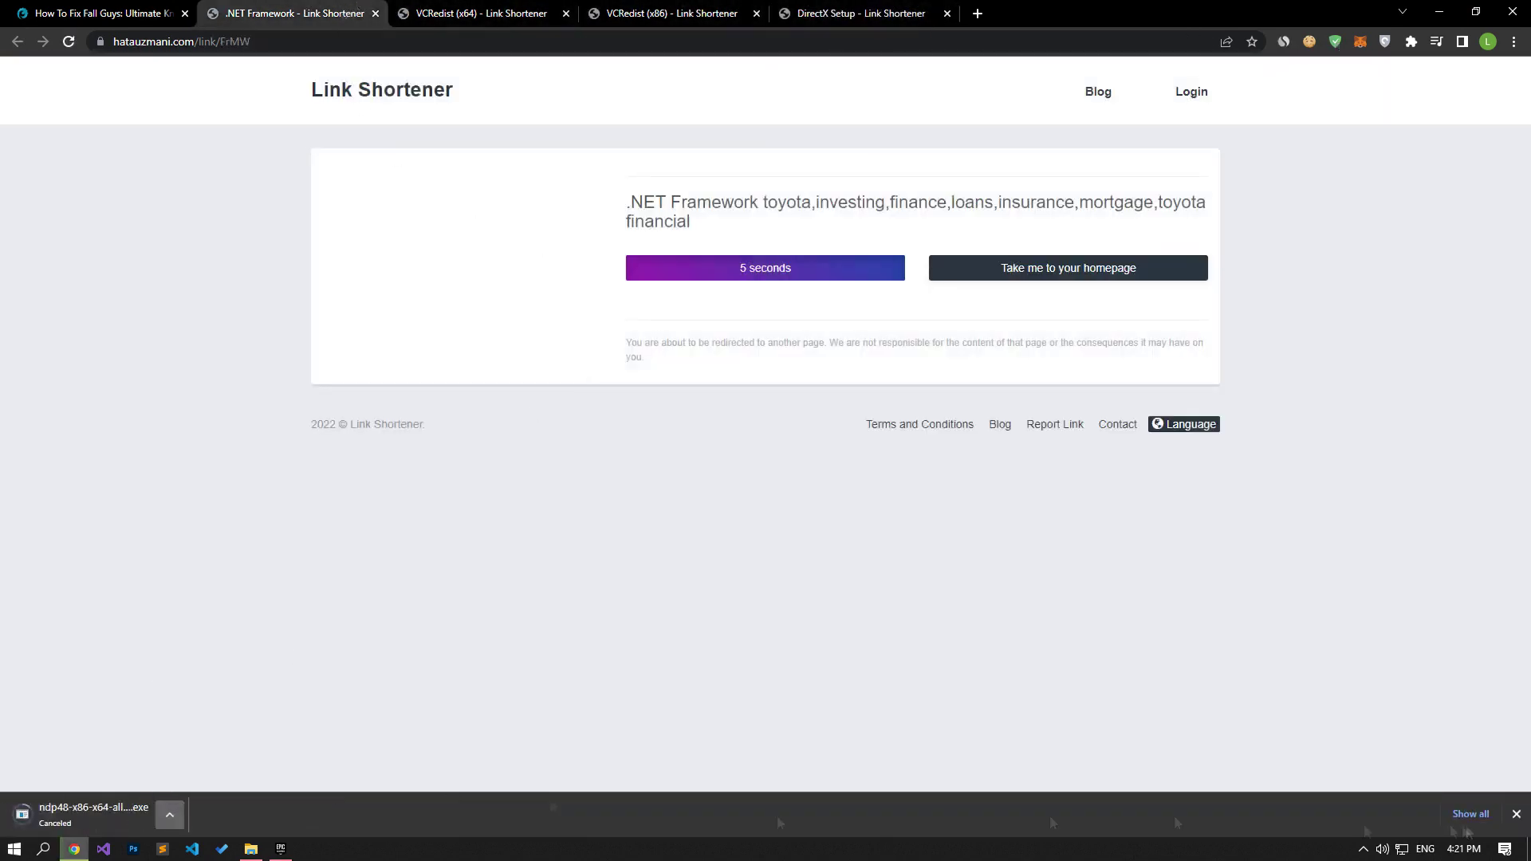
left_click(865, 13)
left_click(295, 13)
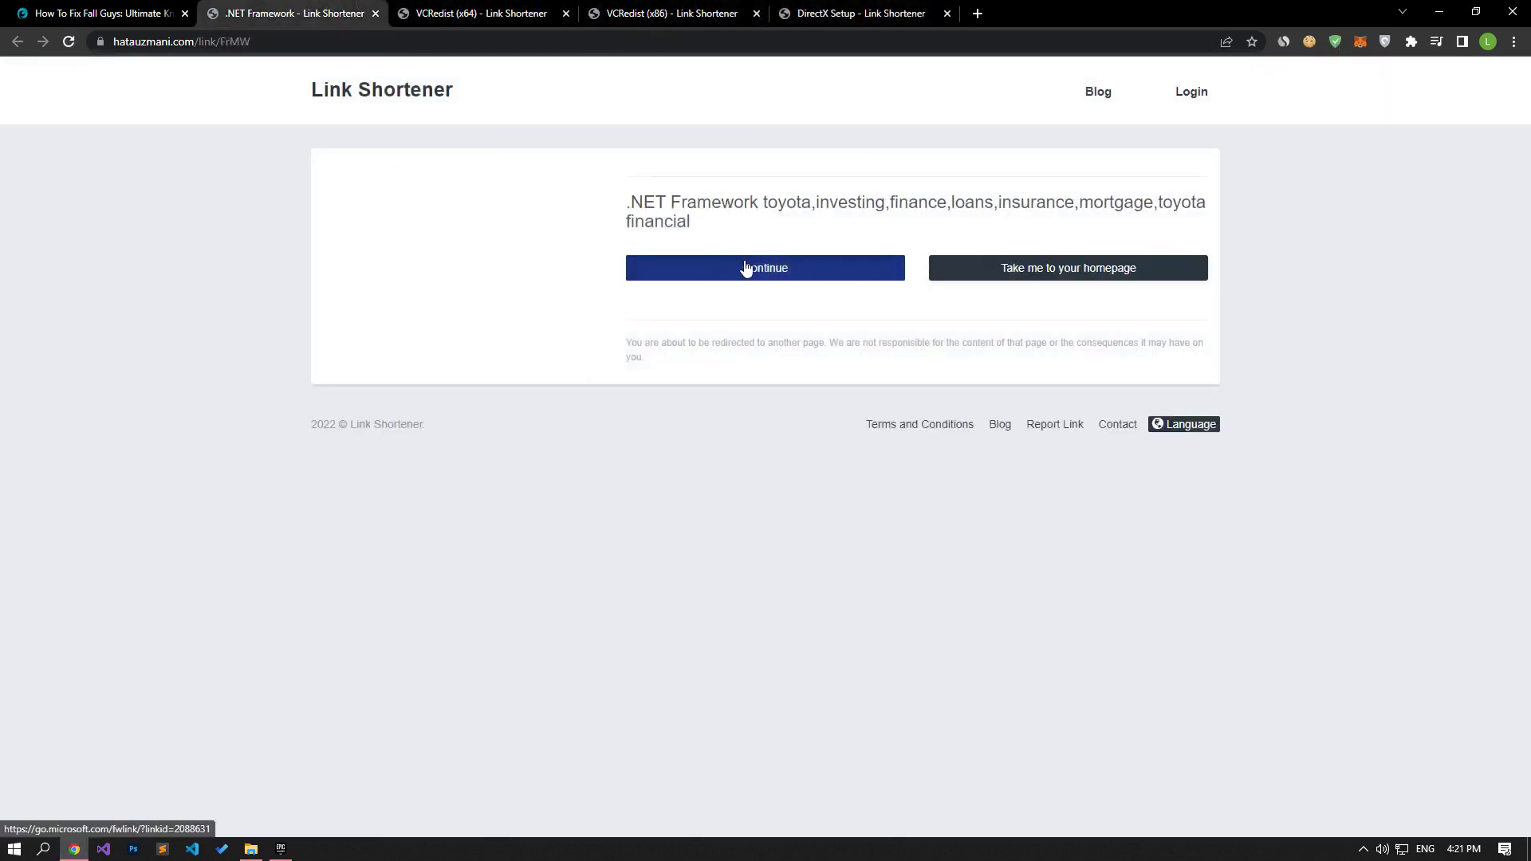
left_click(745, 268)
key("ctrl+w")
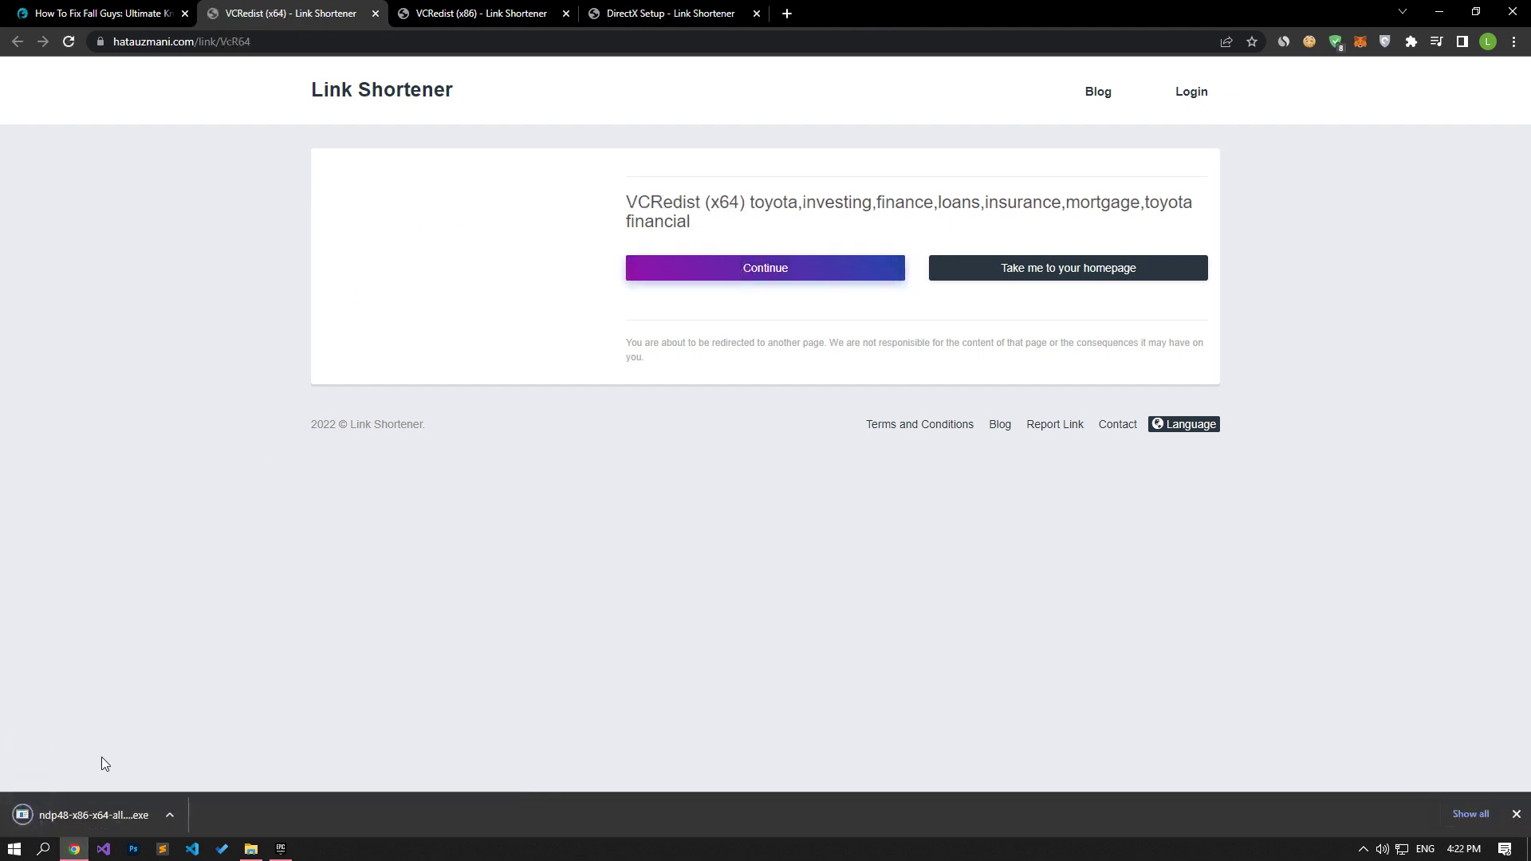
Run the .NET installer, which reports 4.8 already installed, then continue the VCRedist x64 download
left_click(76, 820)
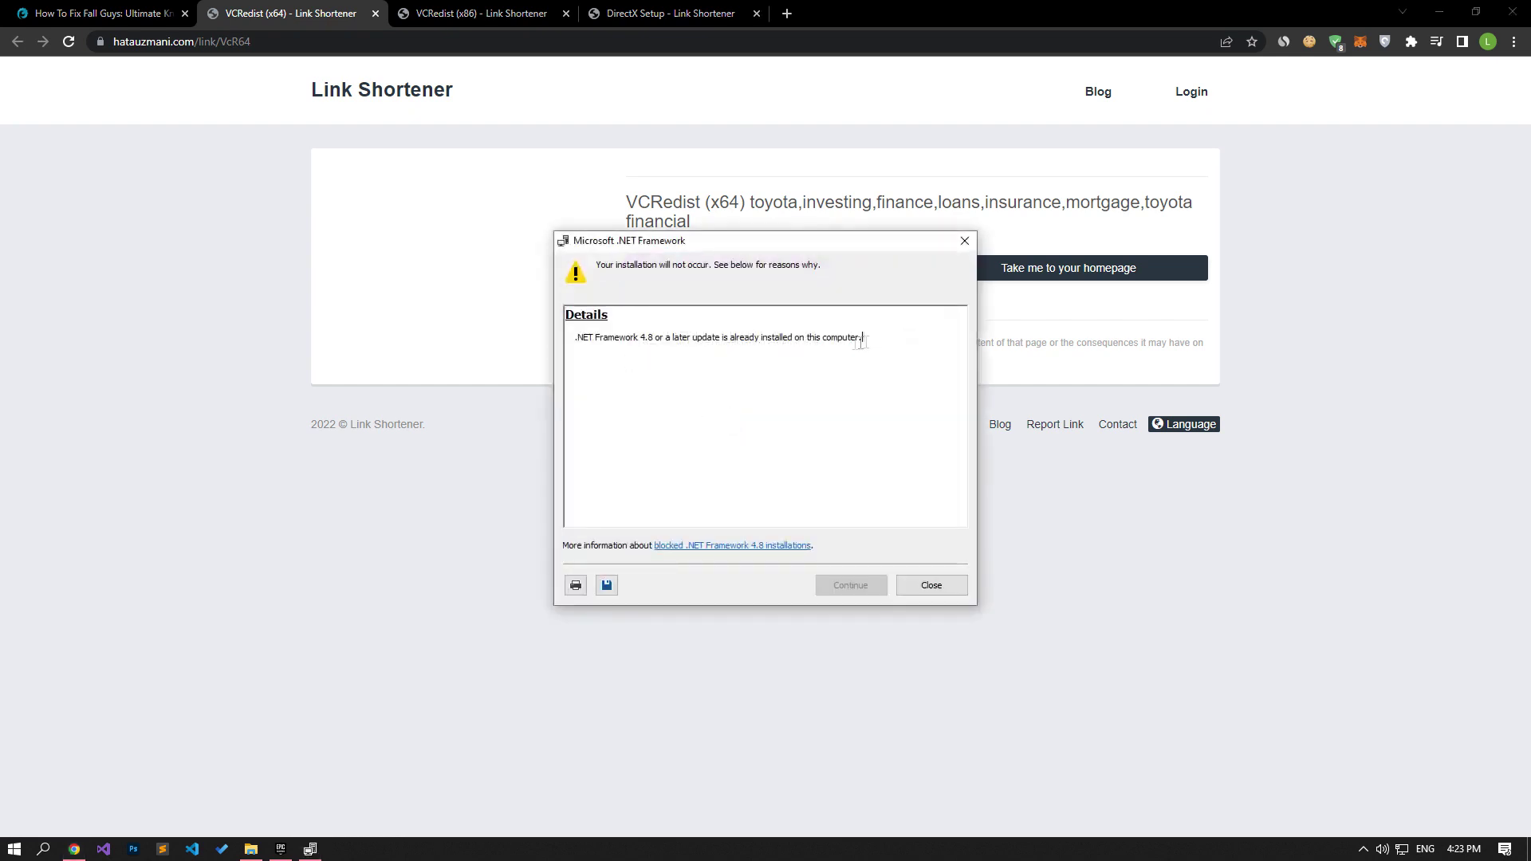
left_click_drag(862, 339, 583, 330)
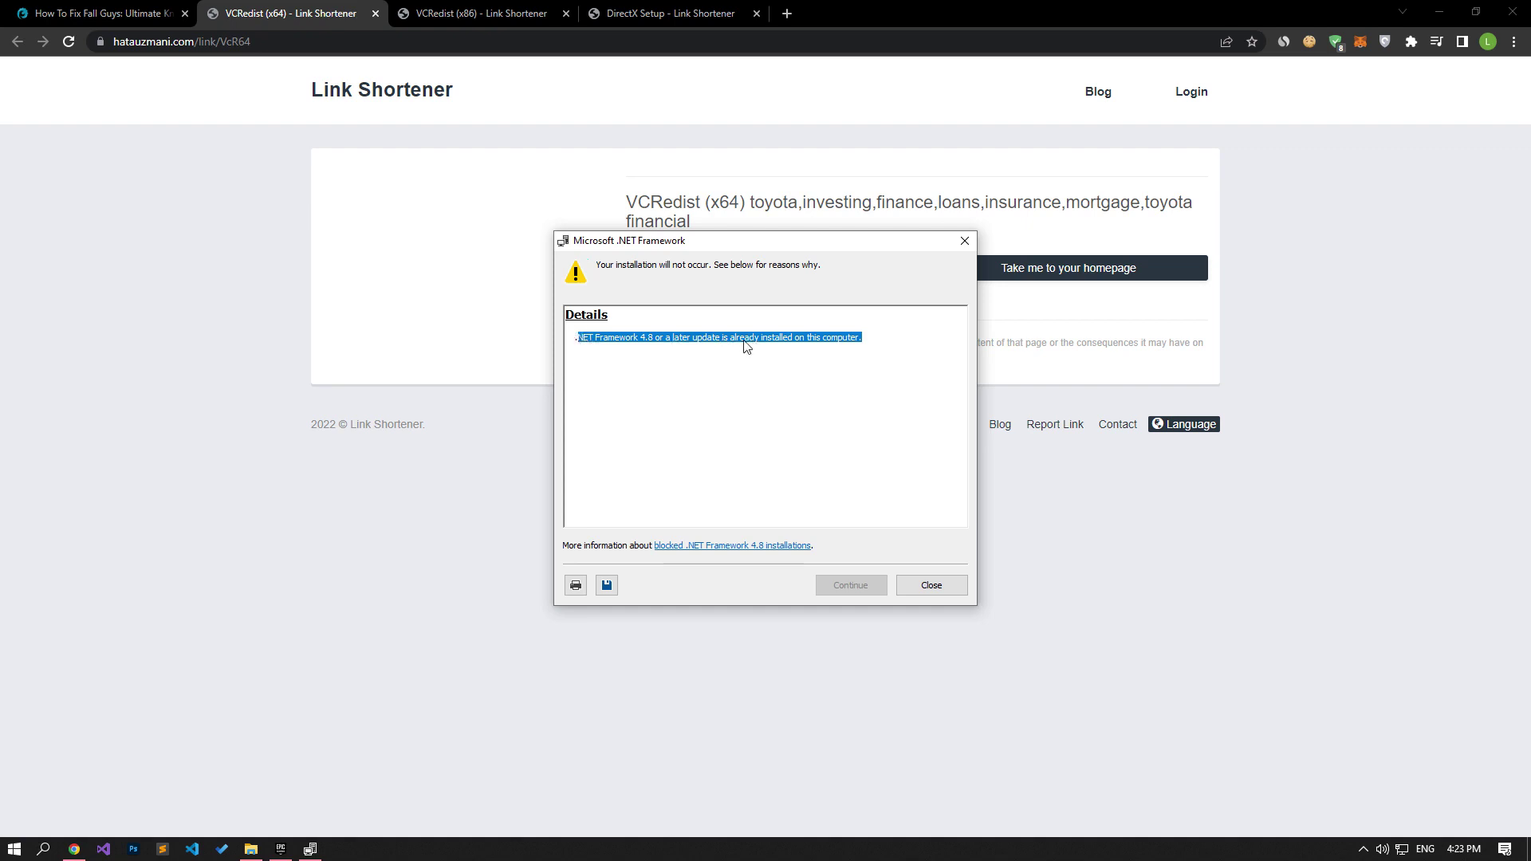
left_click(750, 368)
left_click(933, 587)
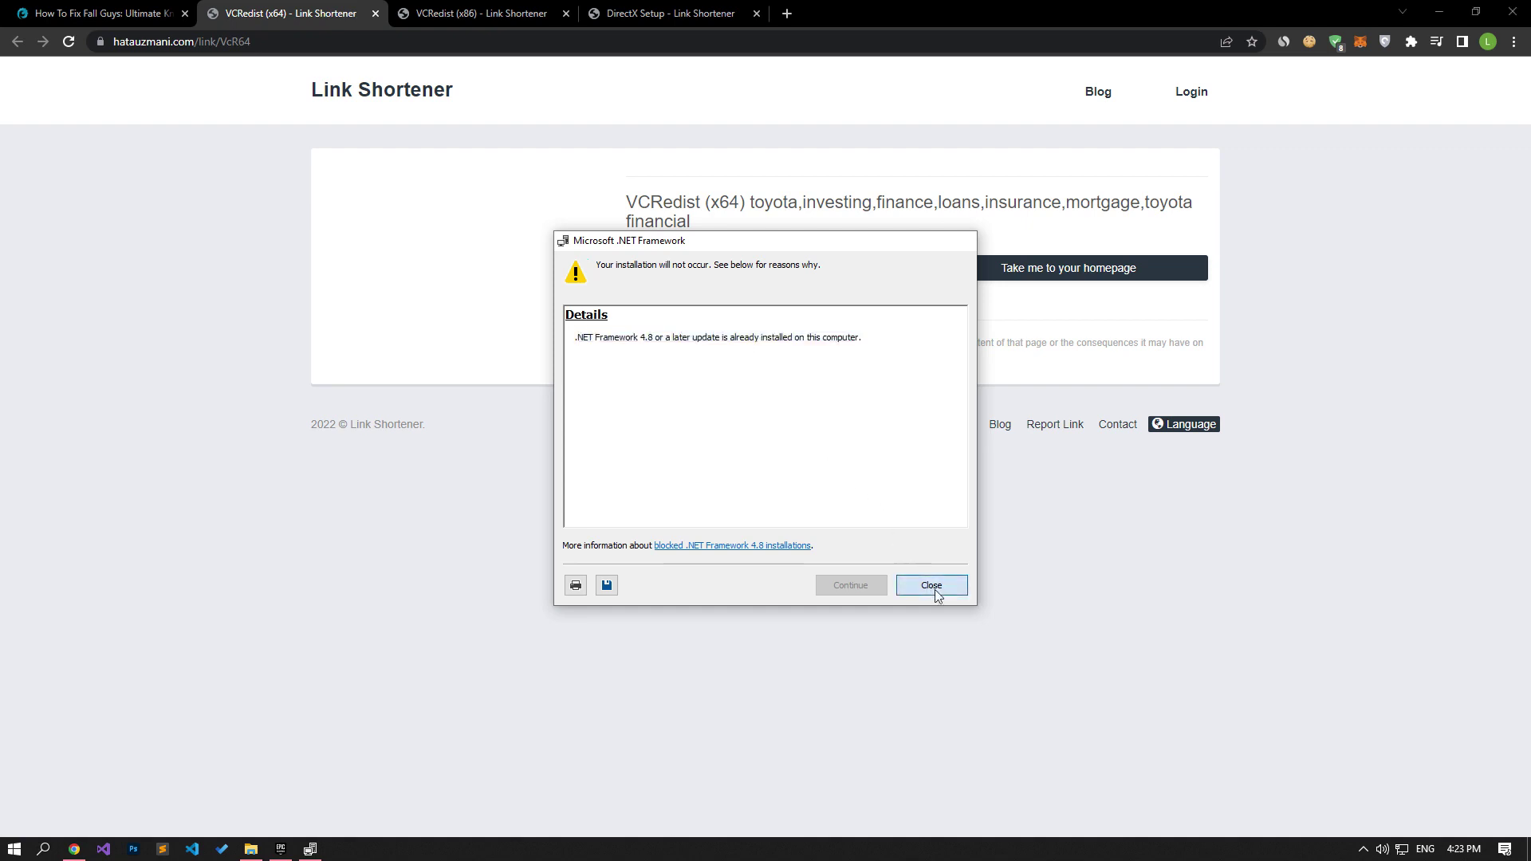
left_click(724, 277)
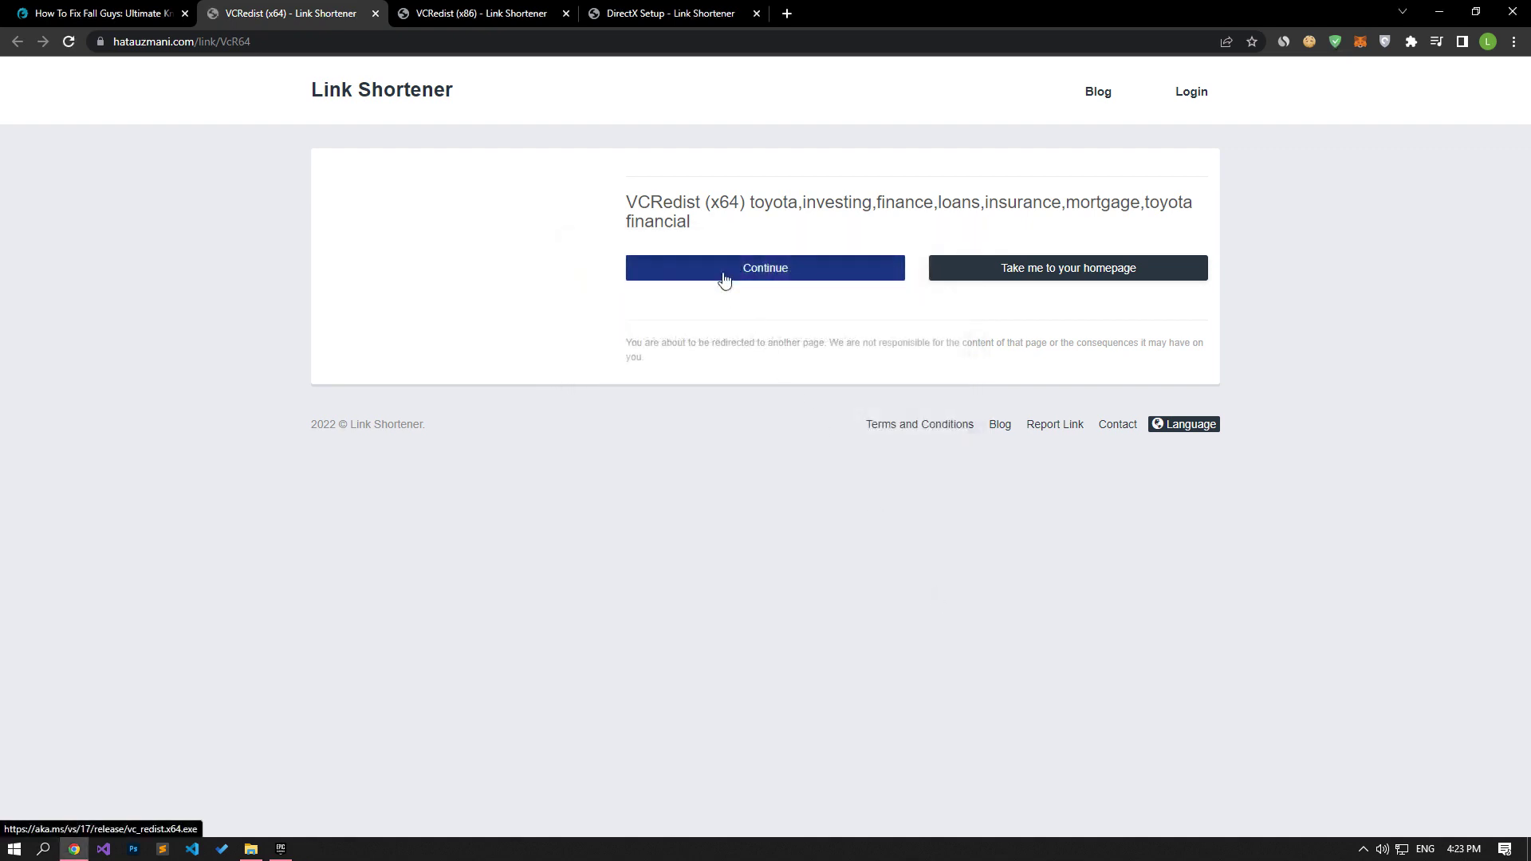
Install the Visual C++ 2015-2022 x64 Redistributable after accepting its license terms
left_click(375, 14)
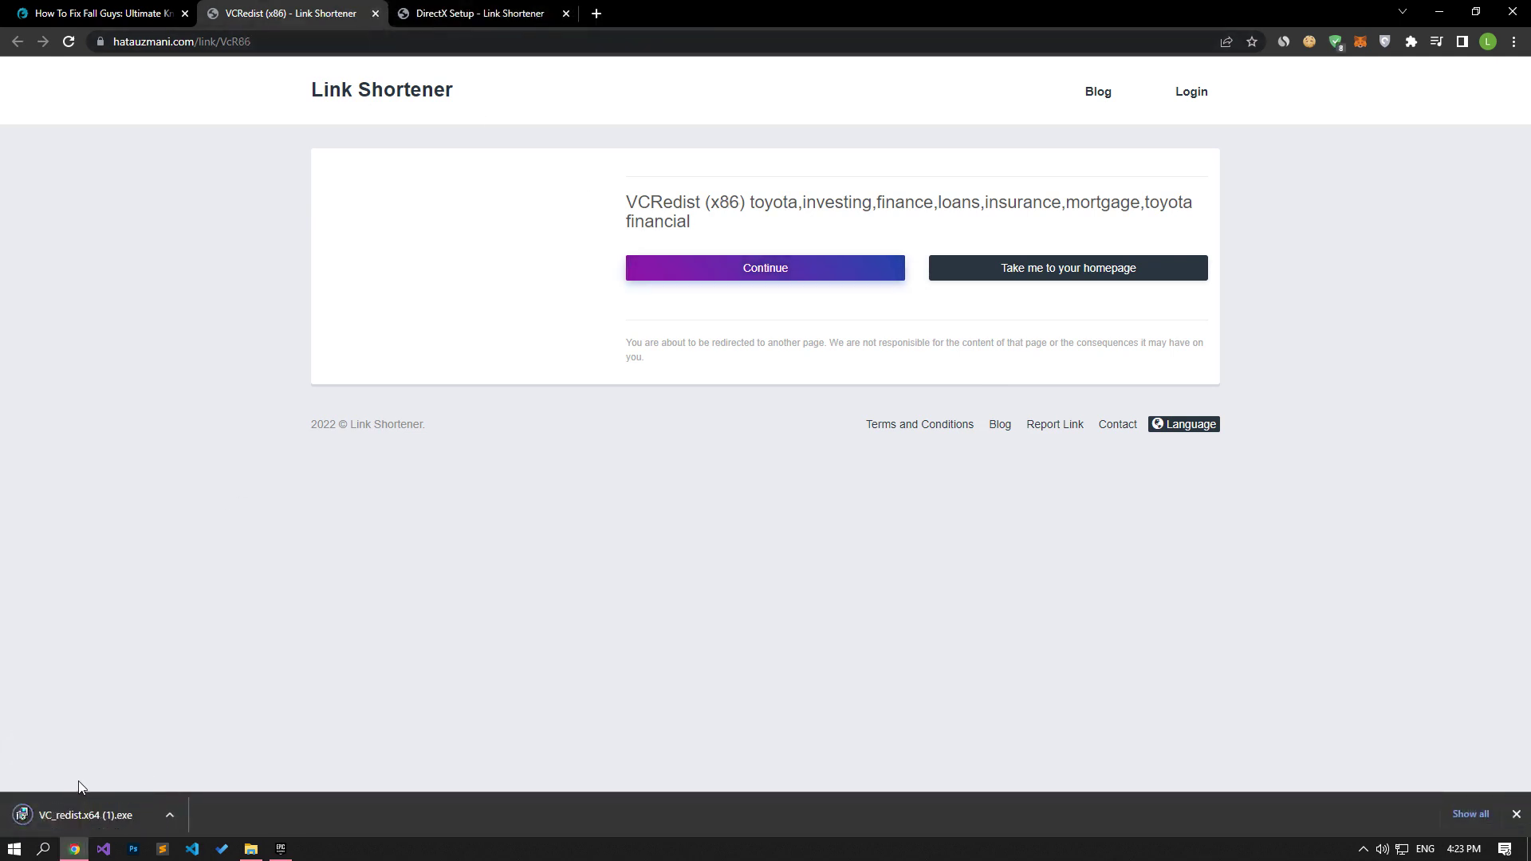
left_click(80, 816)
left_click(808, 441)
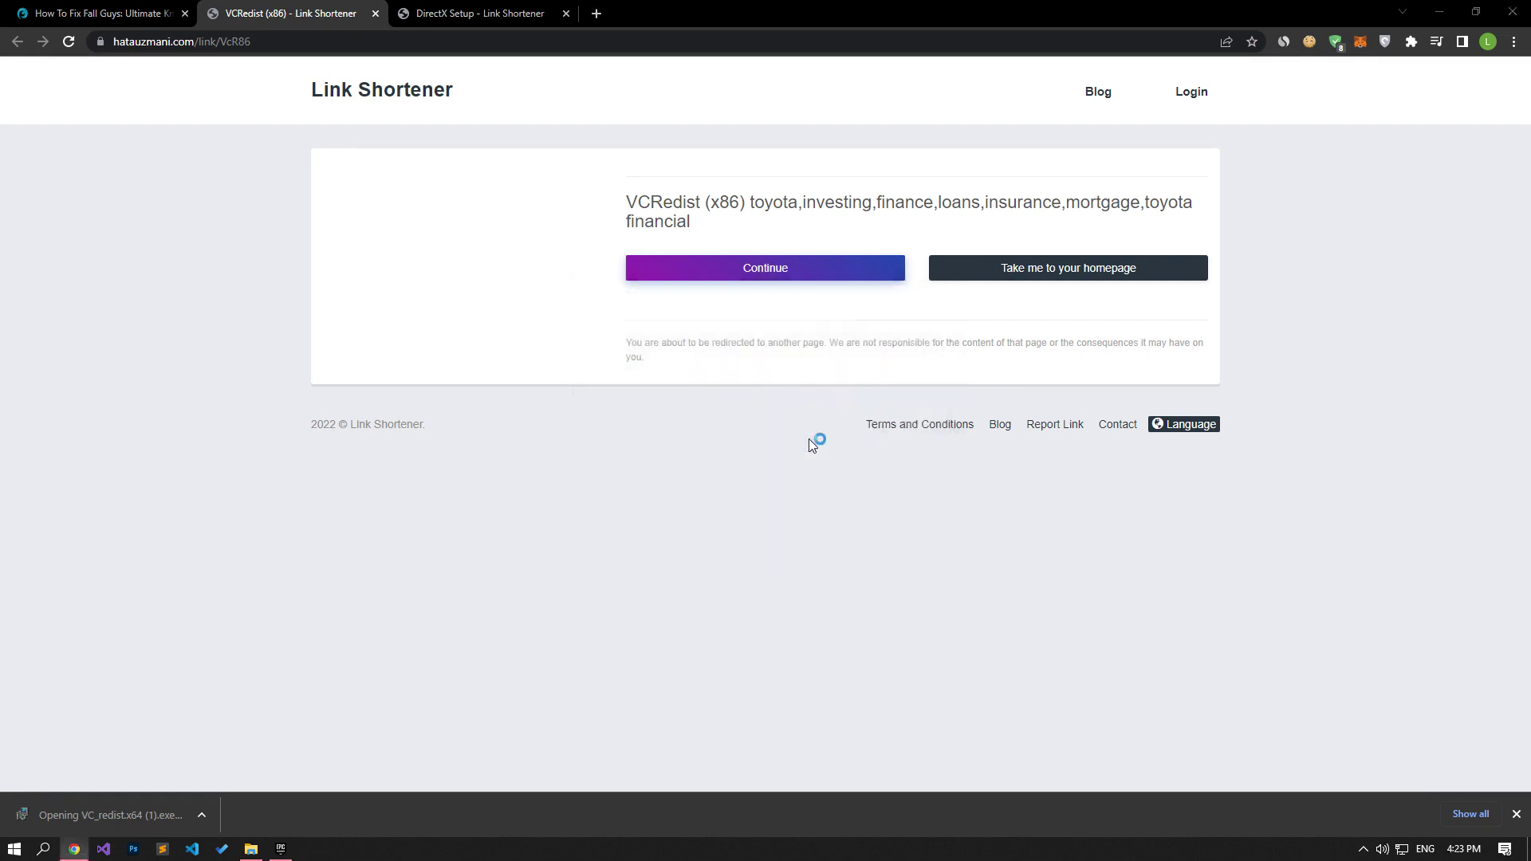
left_click(662, 493)
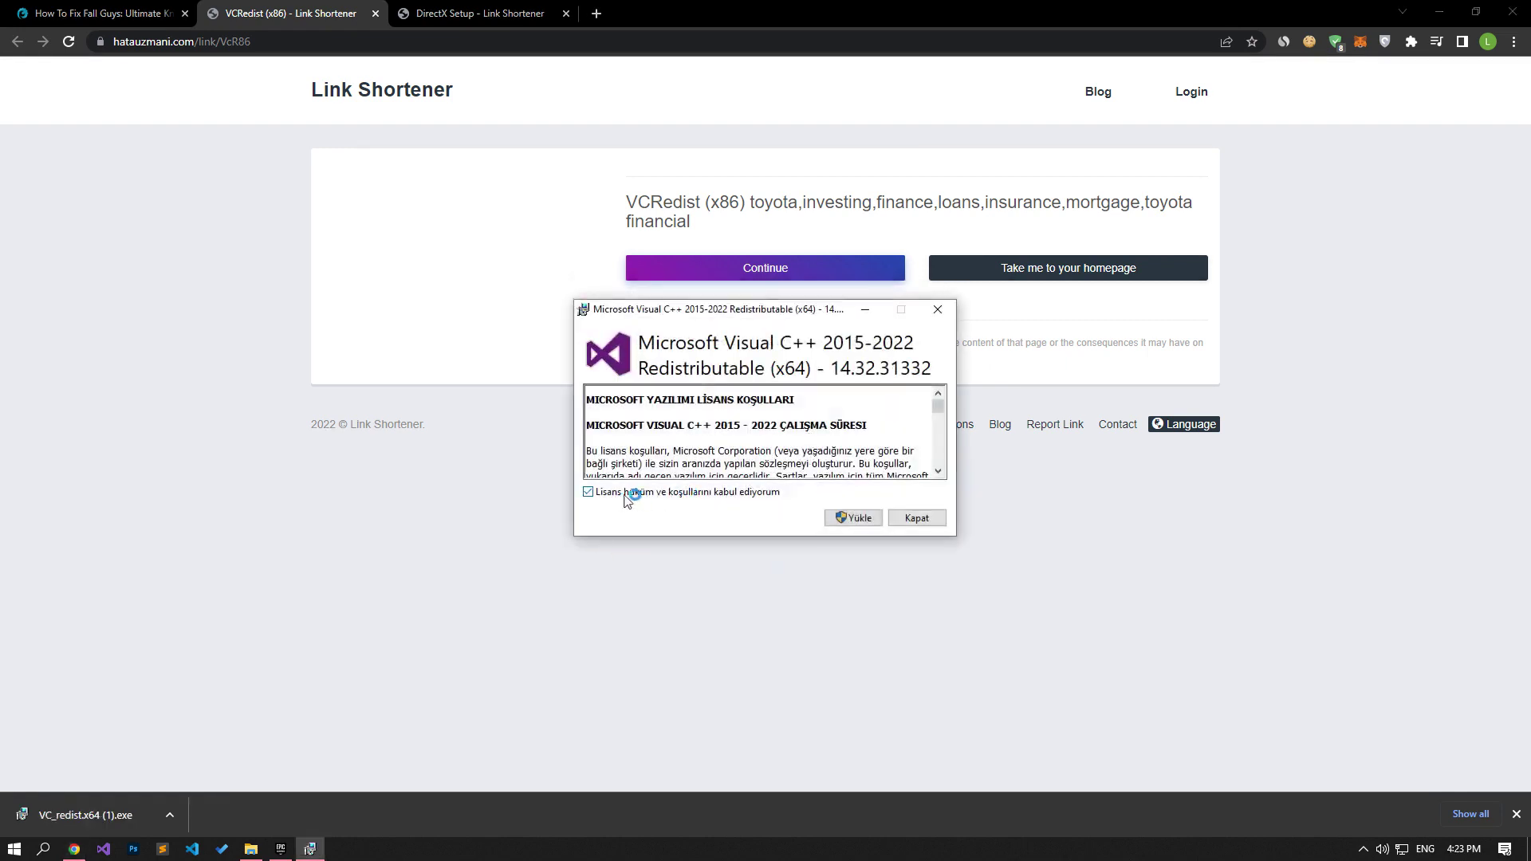
left_click(839, 518)
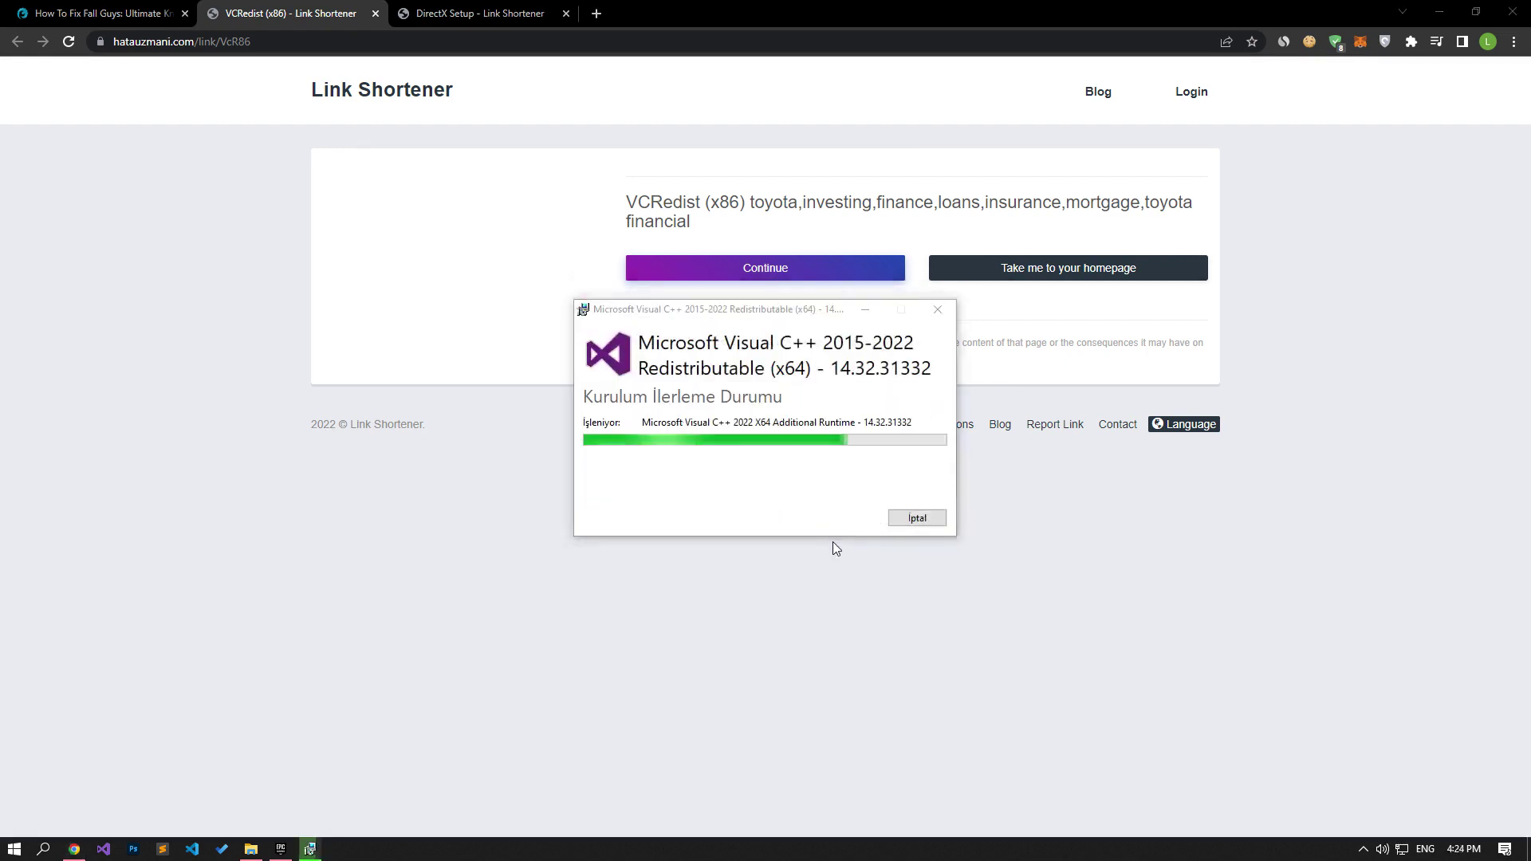
left_click(922, 514)
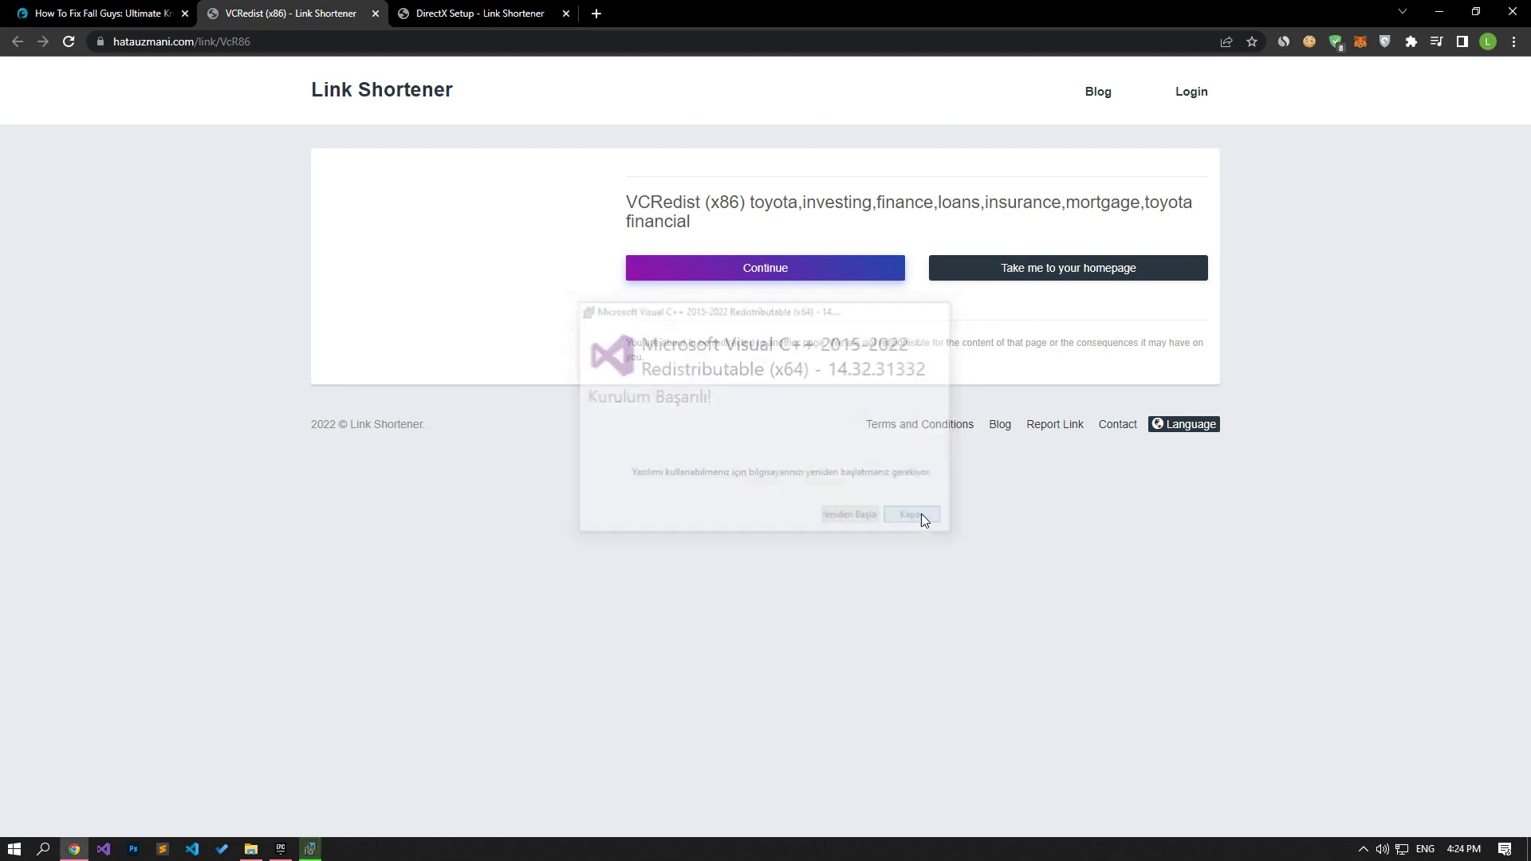
Download and install the Visual C++ 2015-2022 x86 Redistributable
left_click(778, 281)
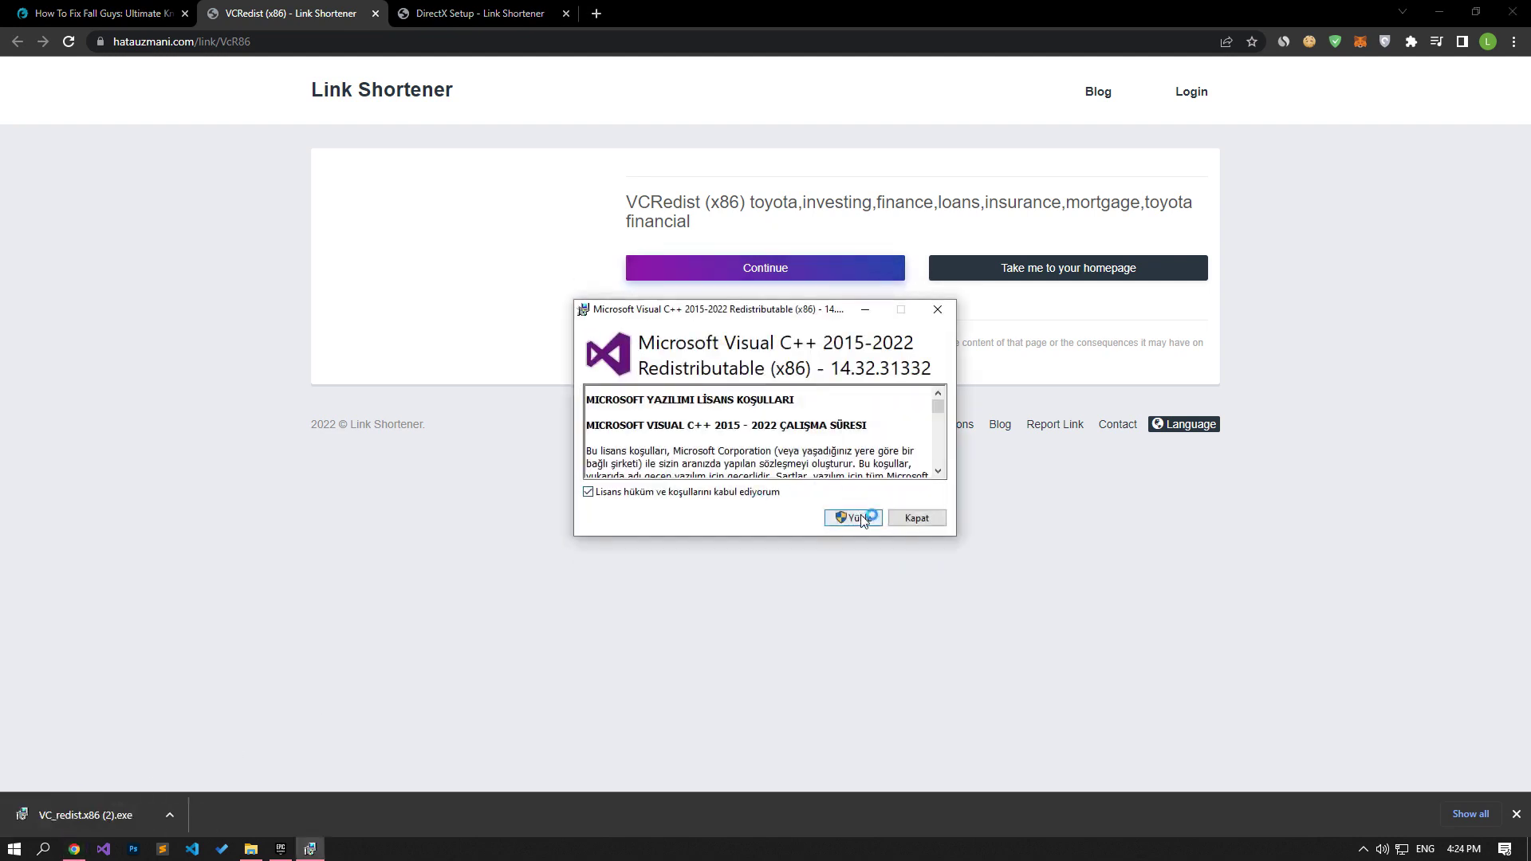
left_click(855, 518)
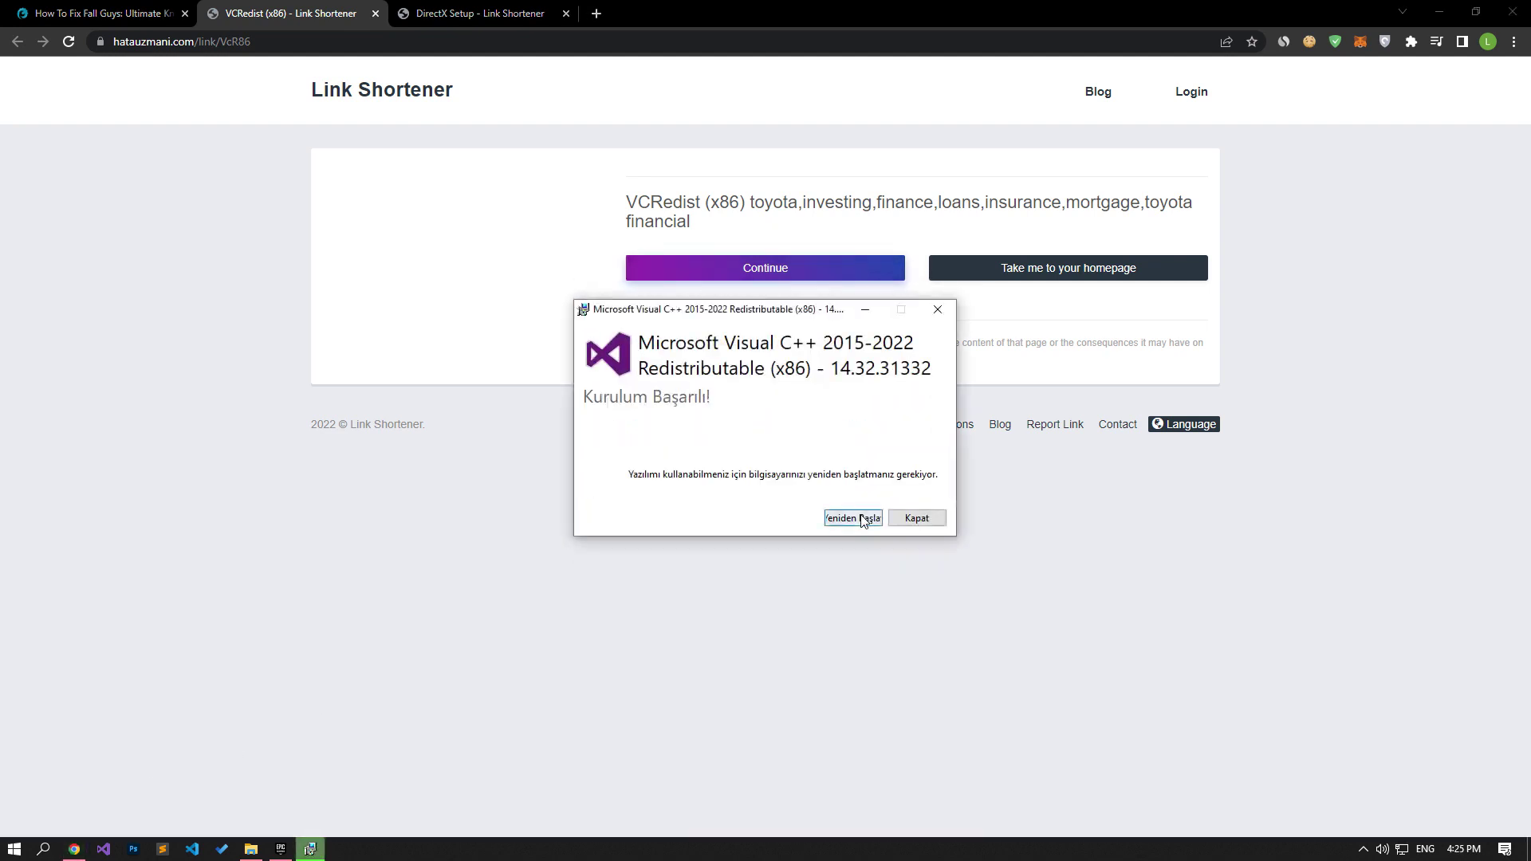
left_click(901, 520)
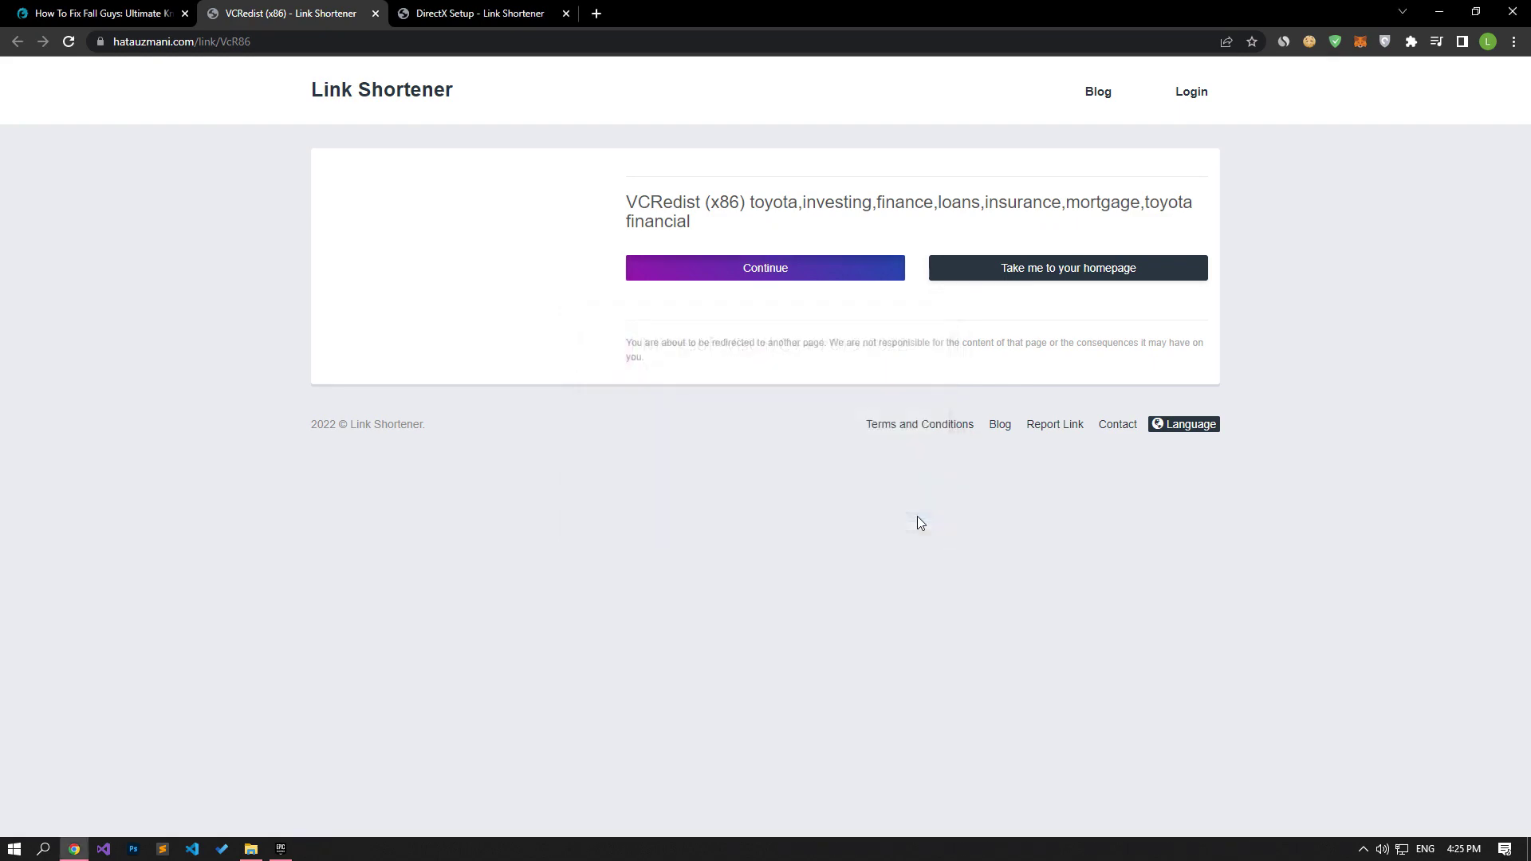
Download DirectX End-User Runtimes (June 2010), keep the file, launch it and accept the license
left_click(376, 14)
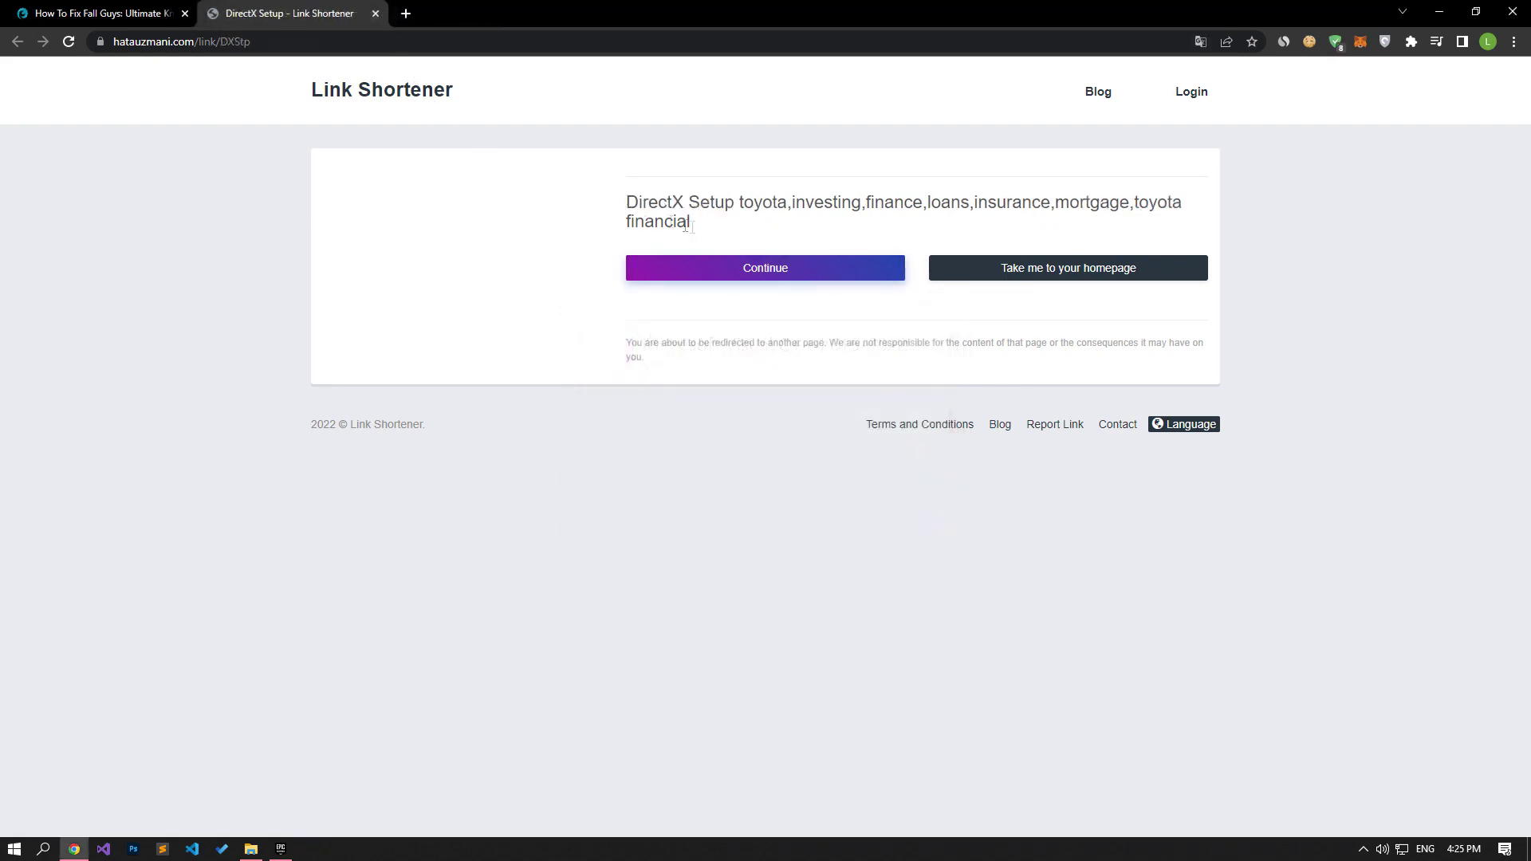
left_click(775, 280)
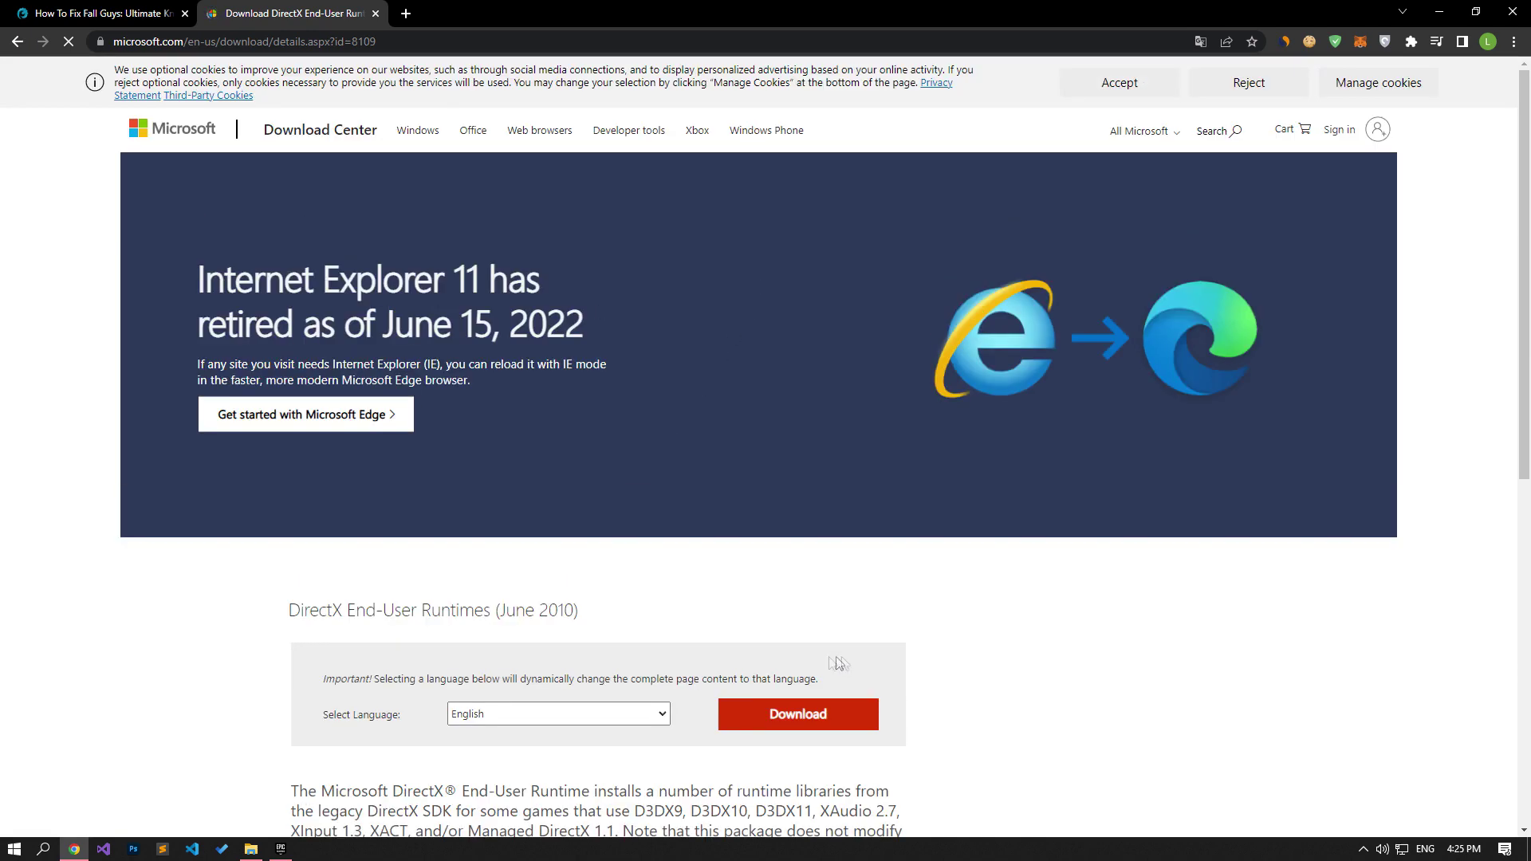
left_click(778, 667)
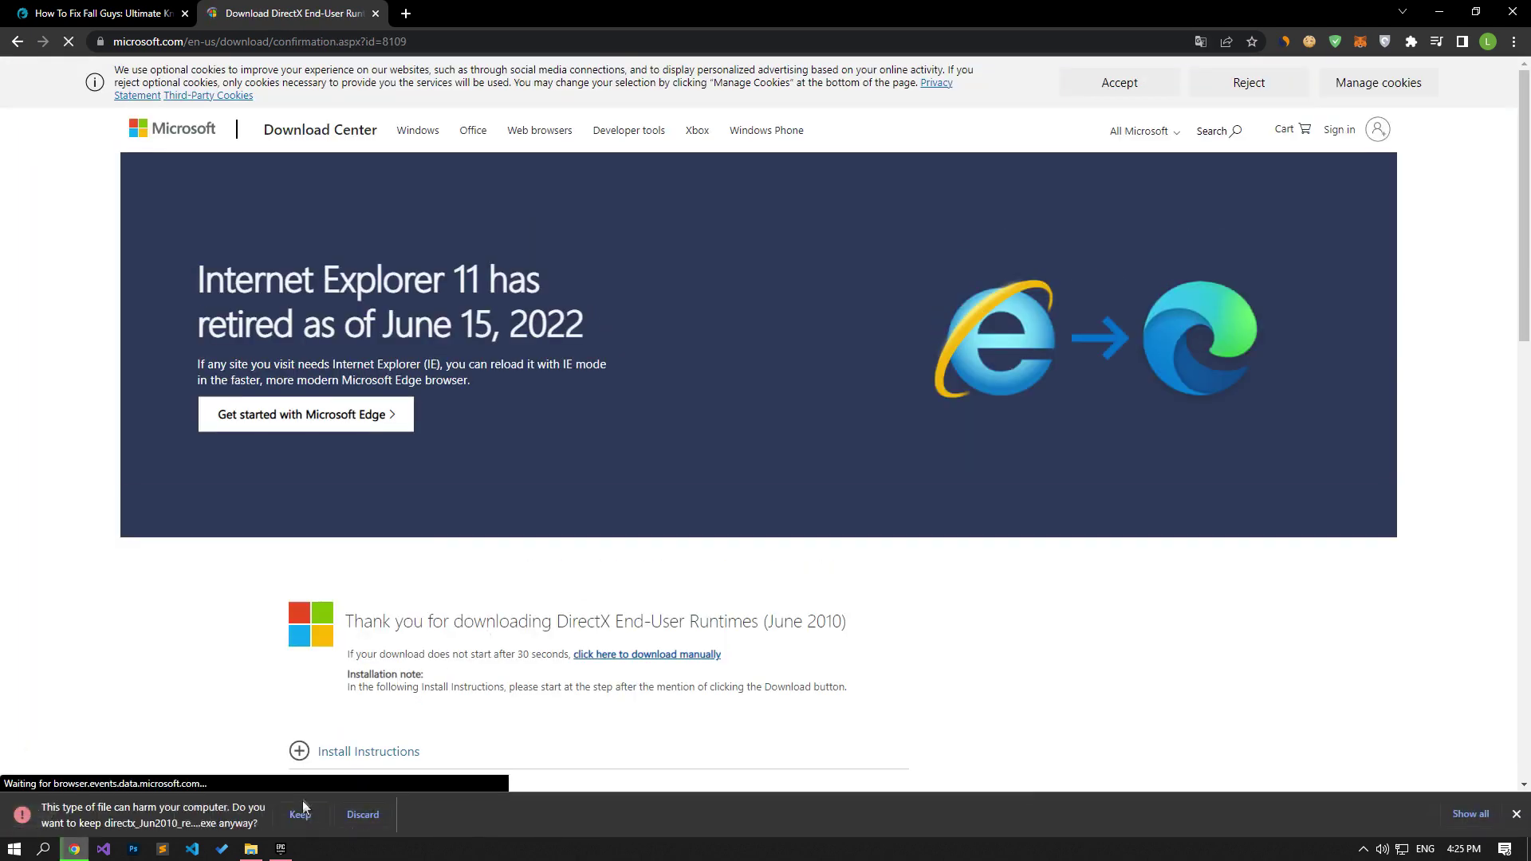
left_click(299, 814)
left_click(113, 815)
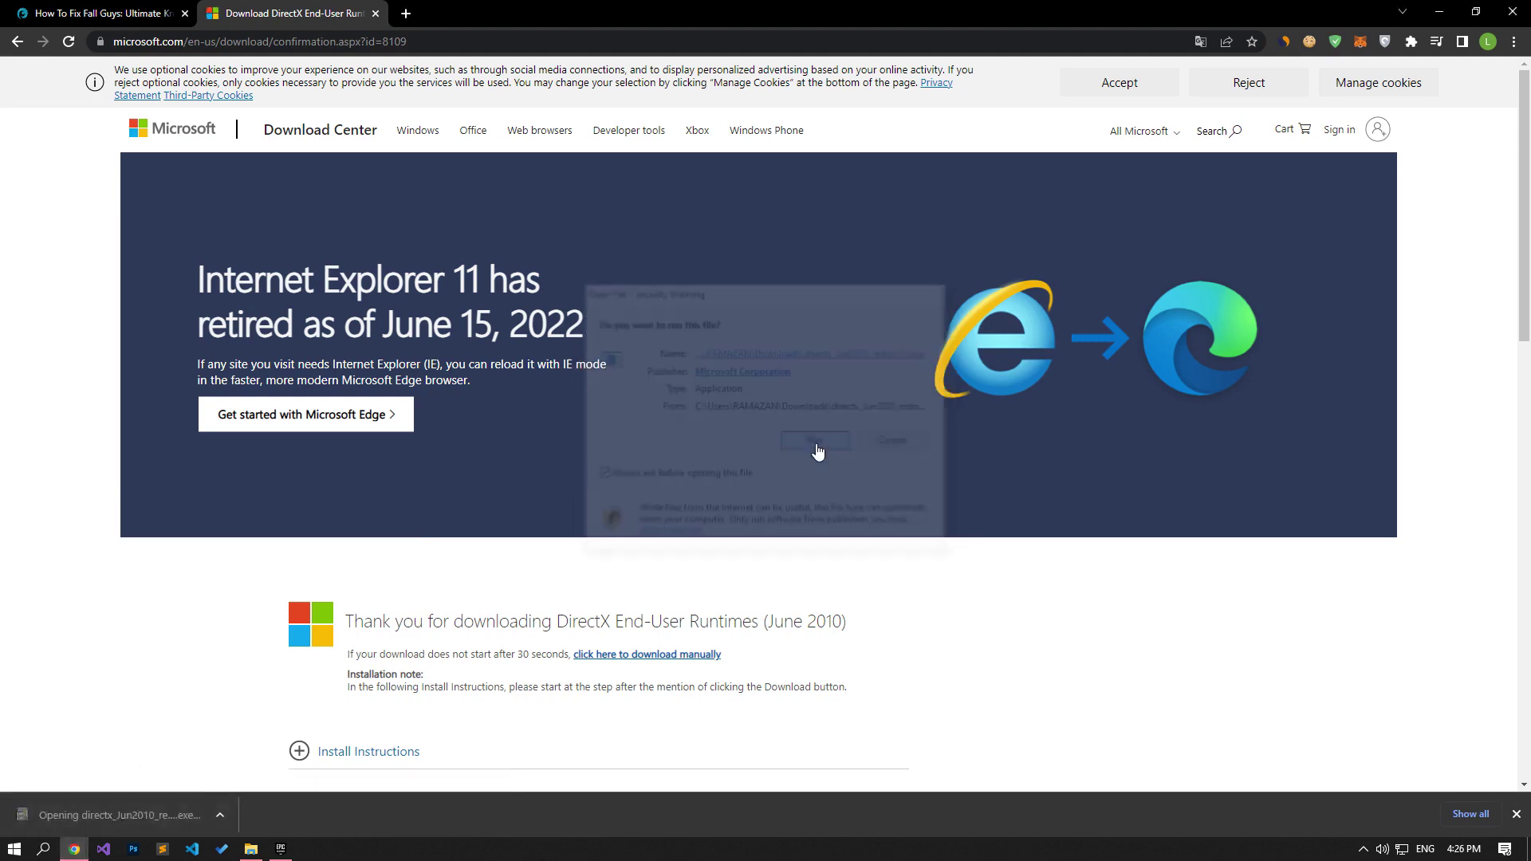
left_click(808, 556)
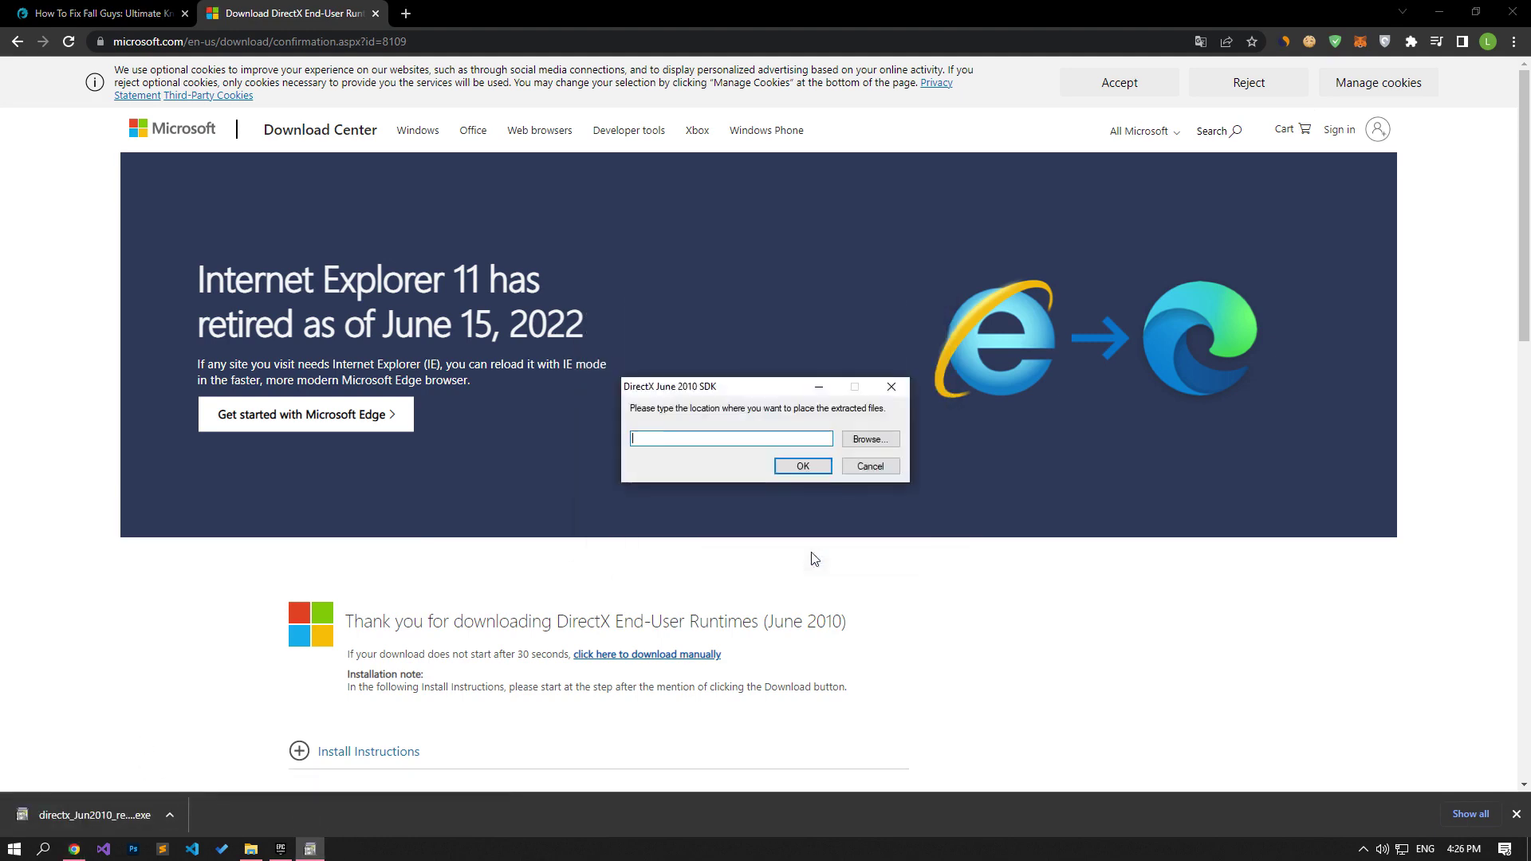
Choose the user's AppData\Local\Temp folder as the DirectX extraction location
left_click(869, 440)
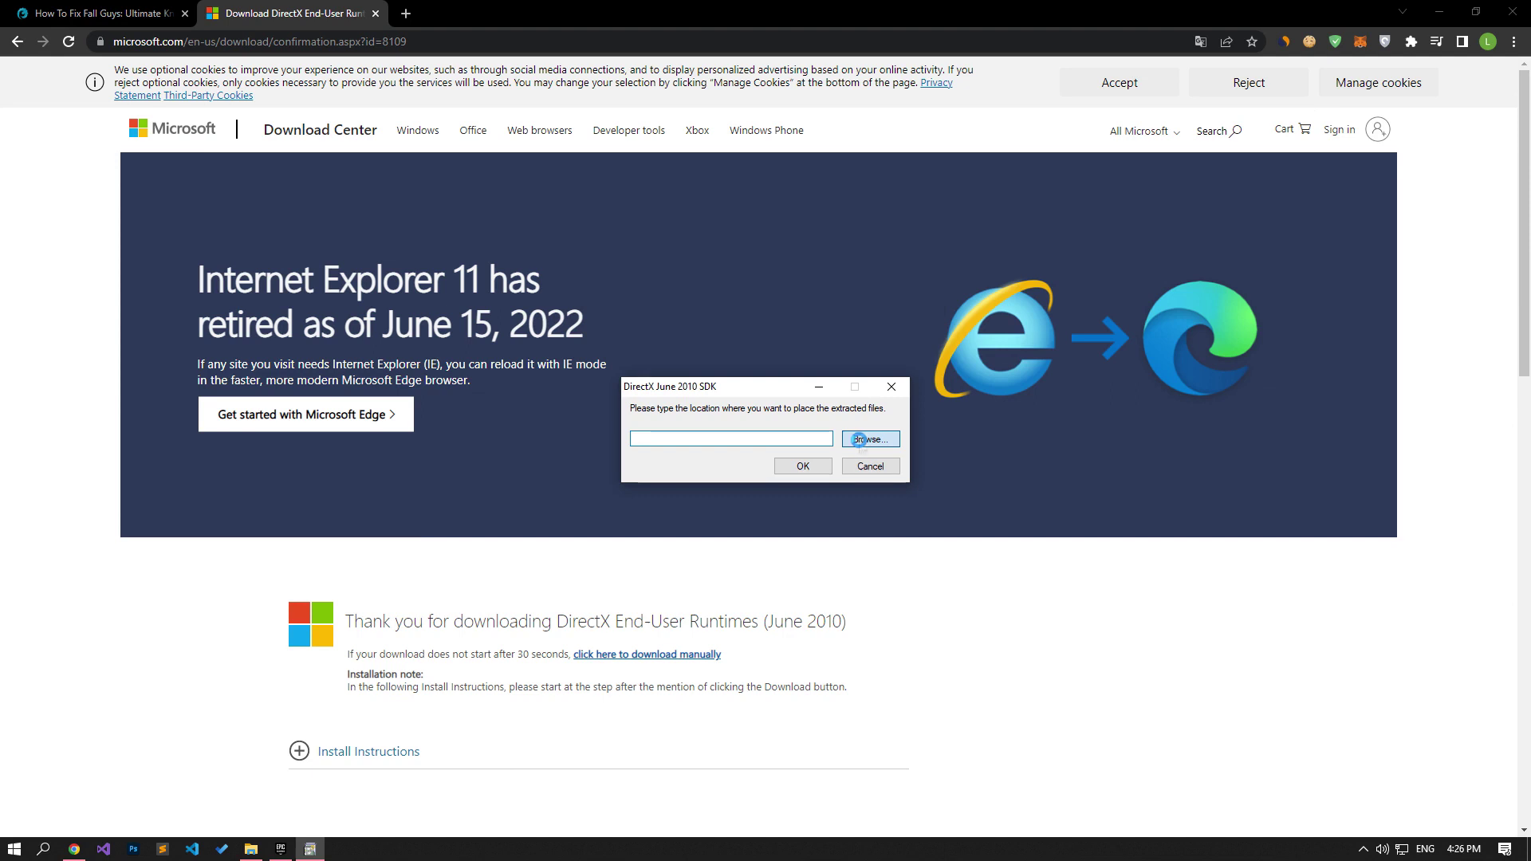
scroll(874, 435, "up", 1)
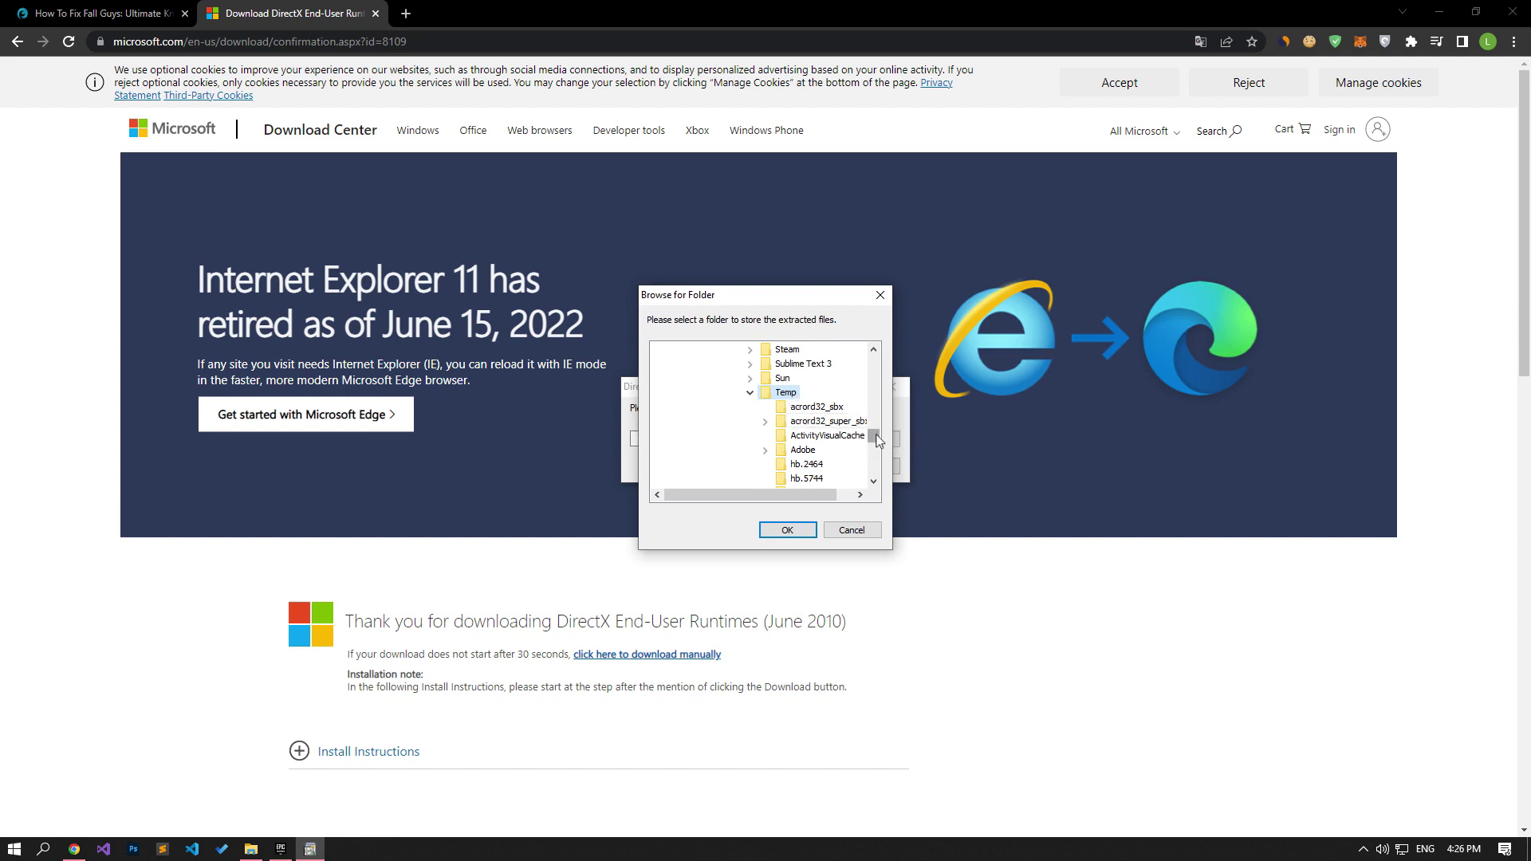
left_click_drag(876, 440, 876, 366)
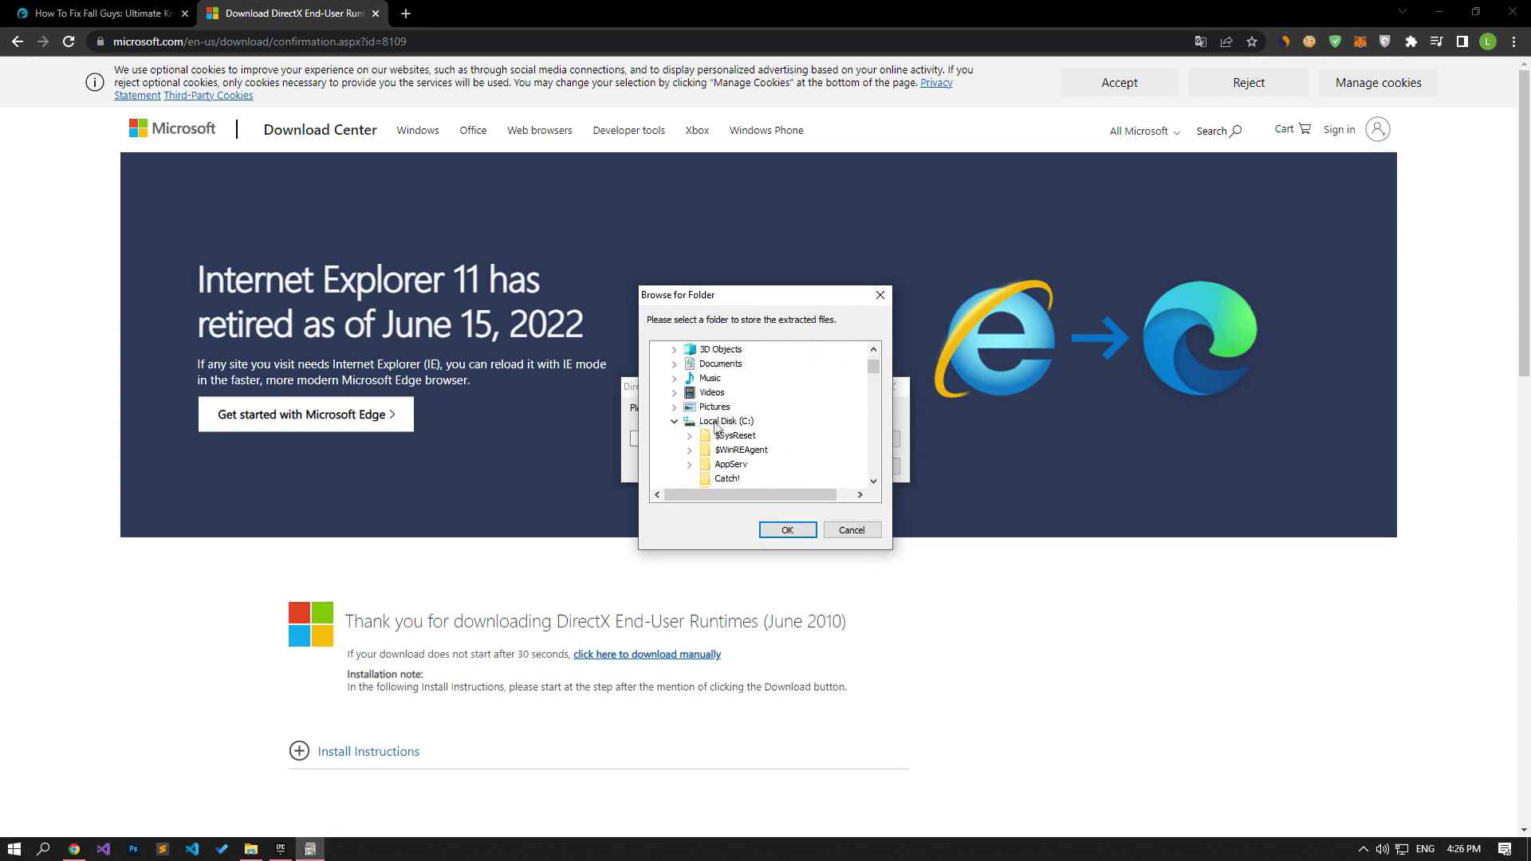
left_click_drag(874, 370, 875, 381)
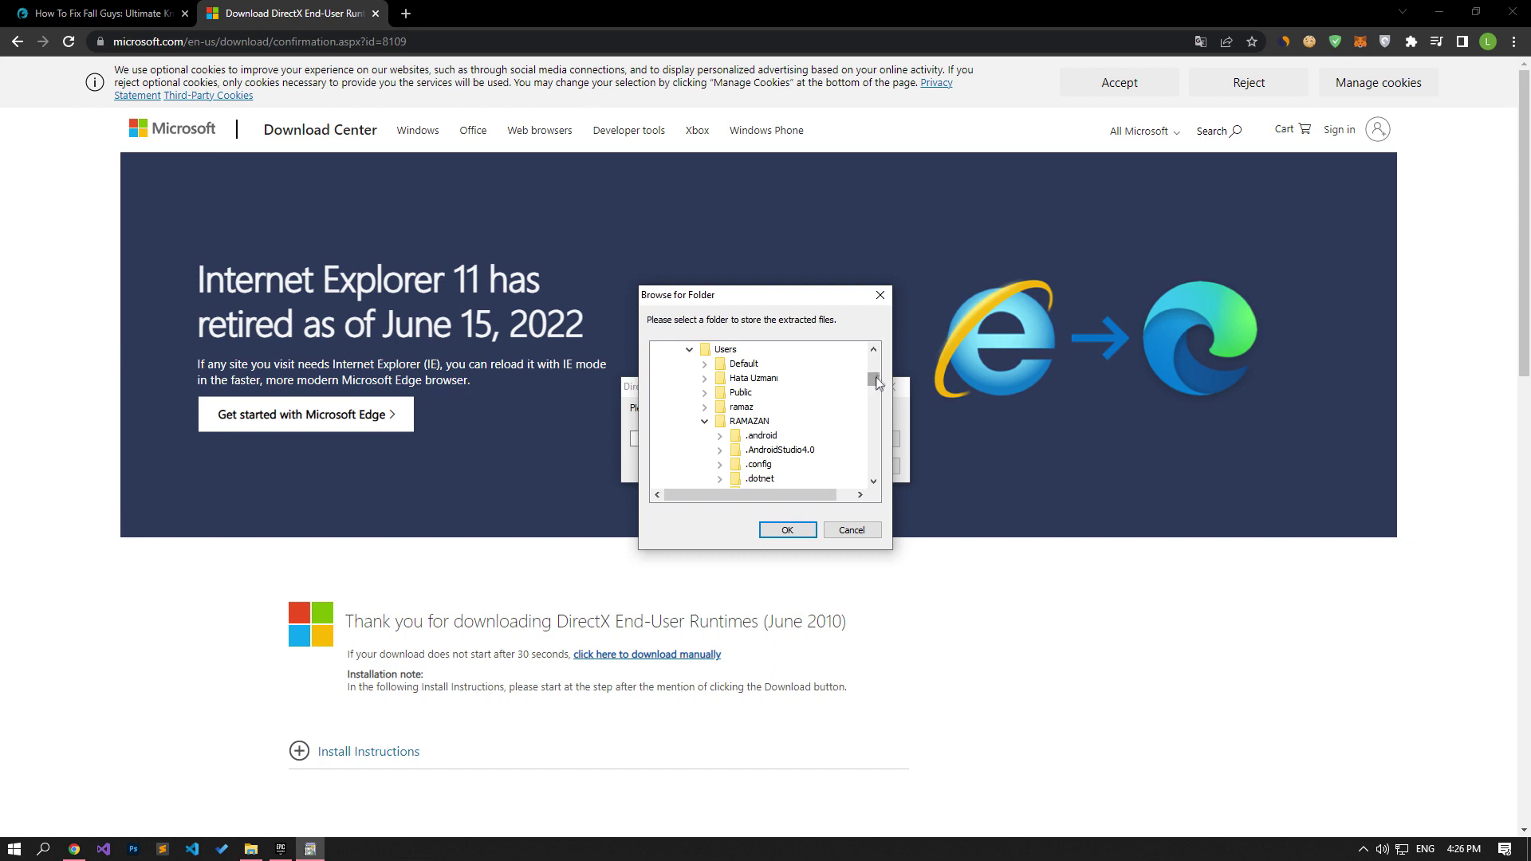
left_click_drag(878, 384, 877, 440)
left_click(786, 421)
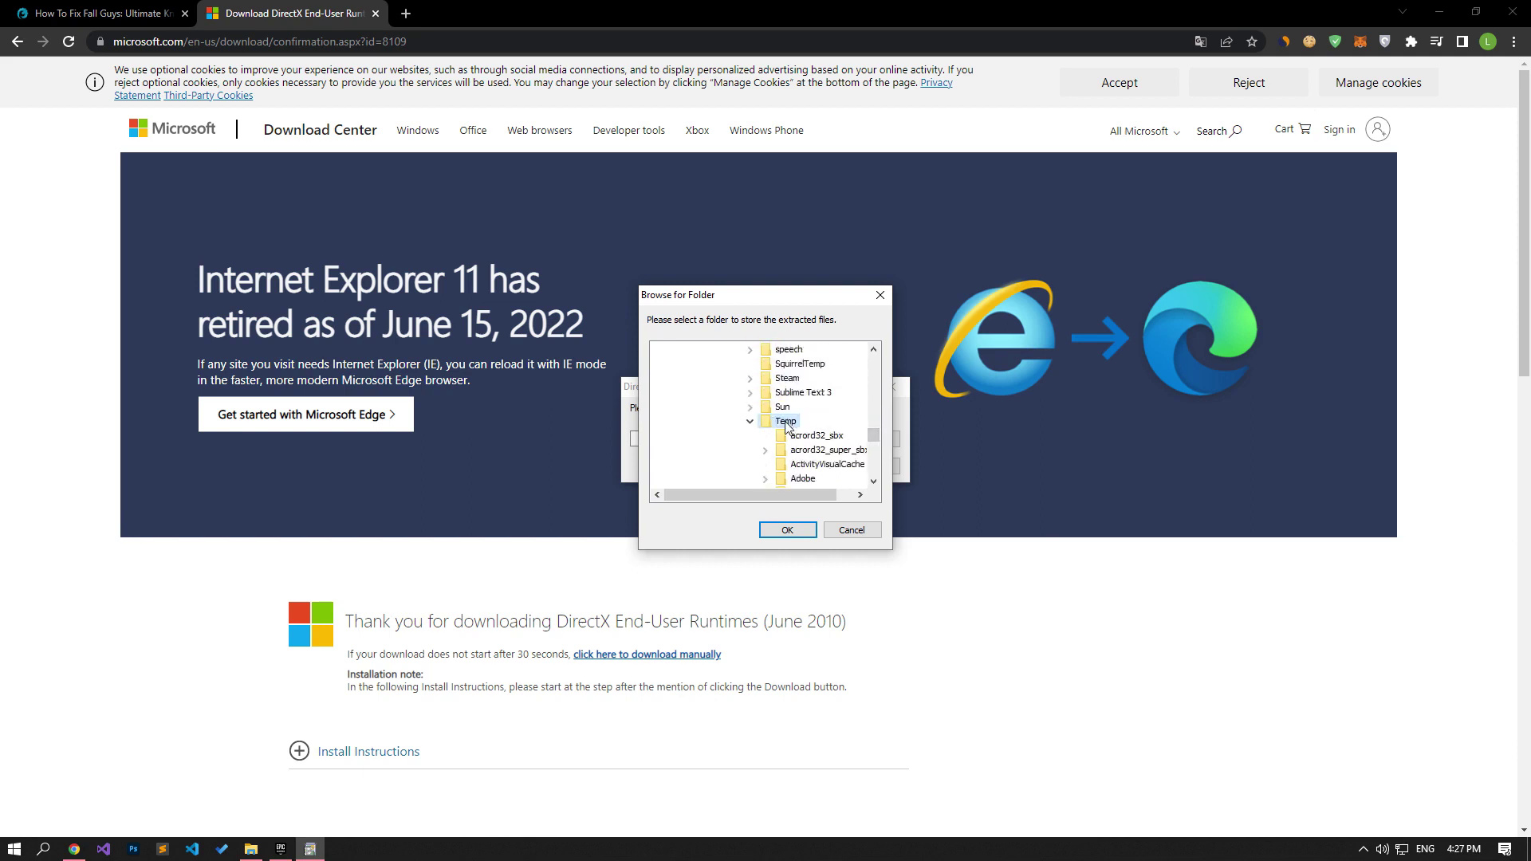
left_click(787, 529)
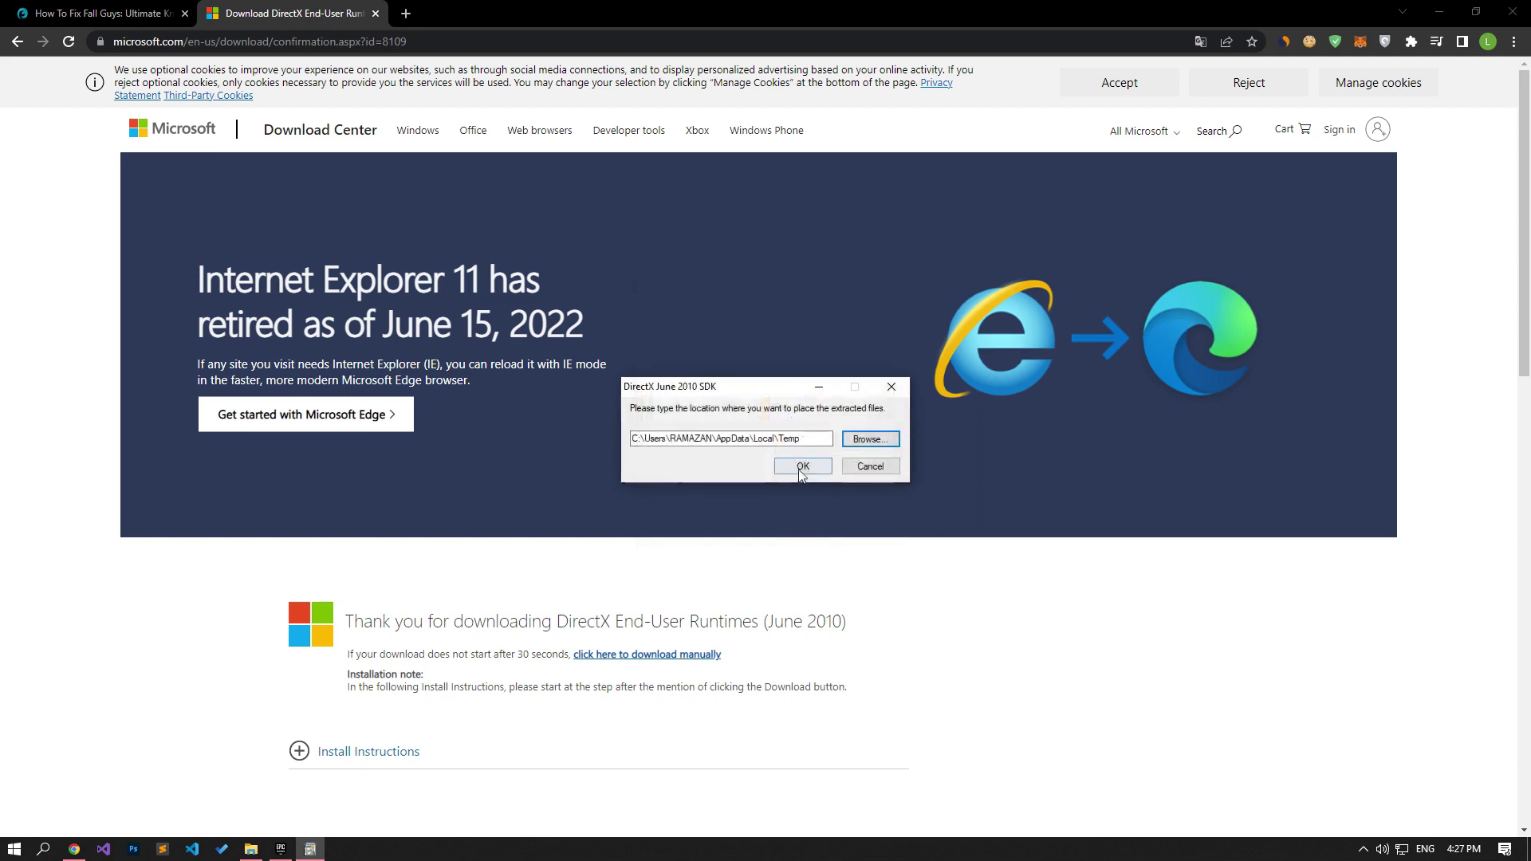
left_click(652, 438)
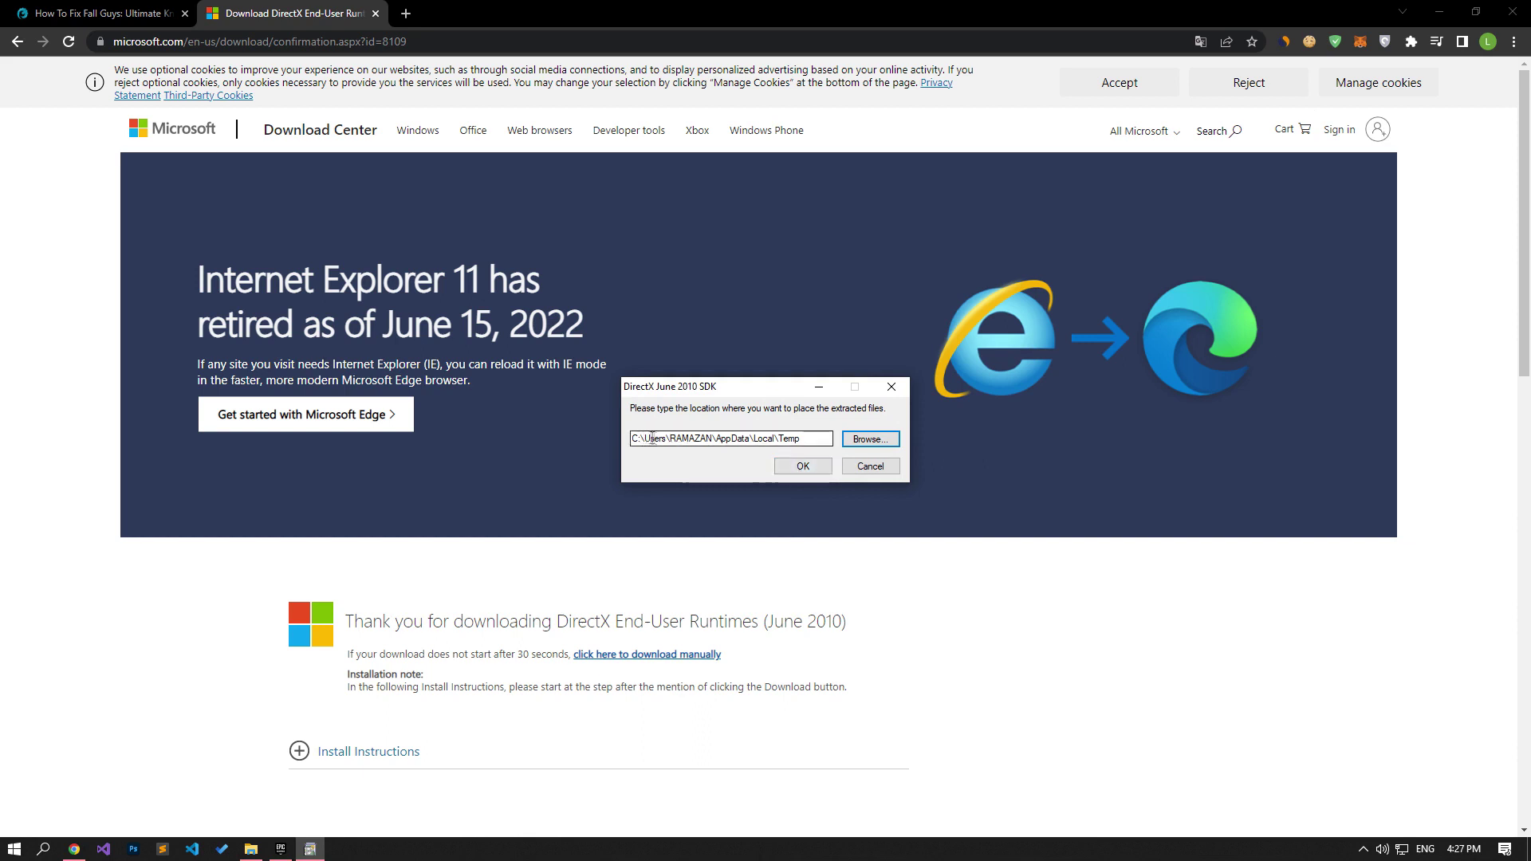
Extract the DirectX files and launch DXSETUP.exe from the %temp% folder
left_click(805, 465)
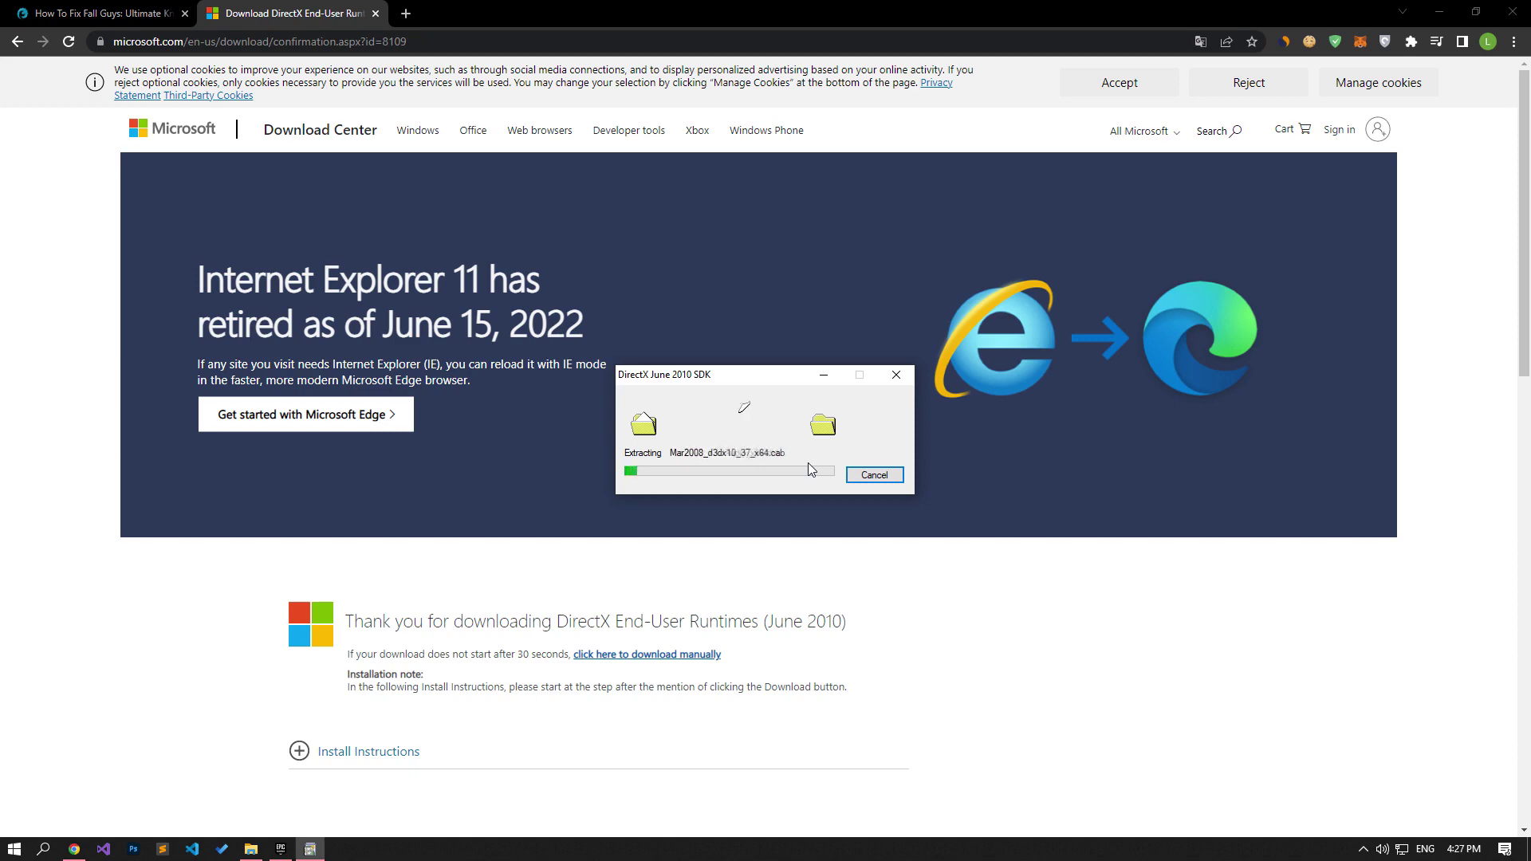
left_click(13, 848)
type("%t")
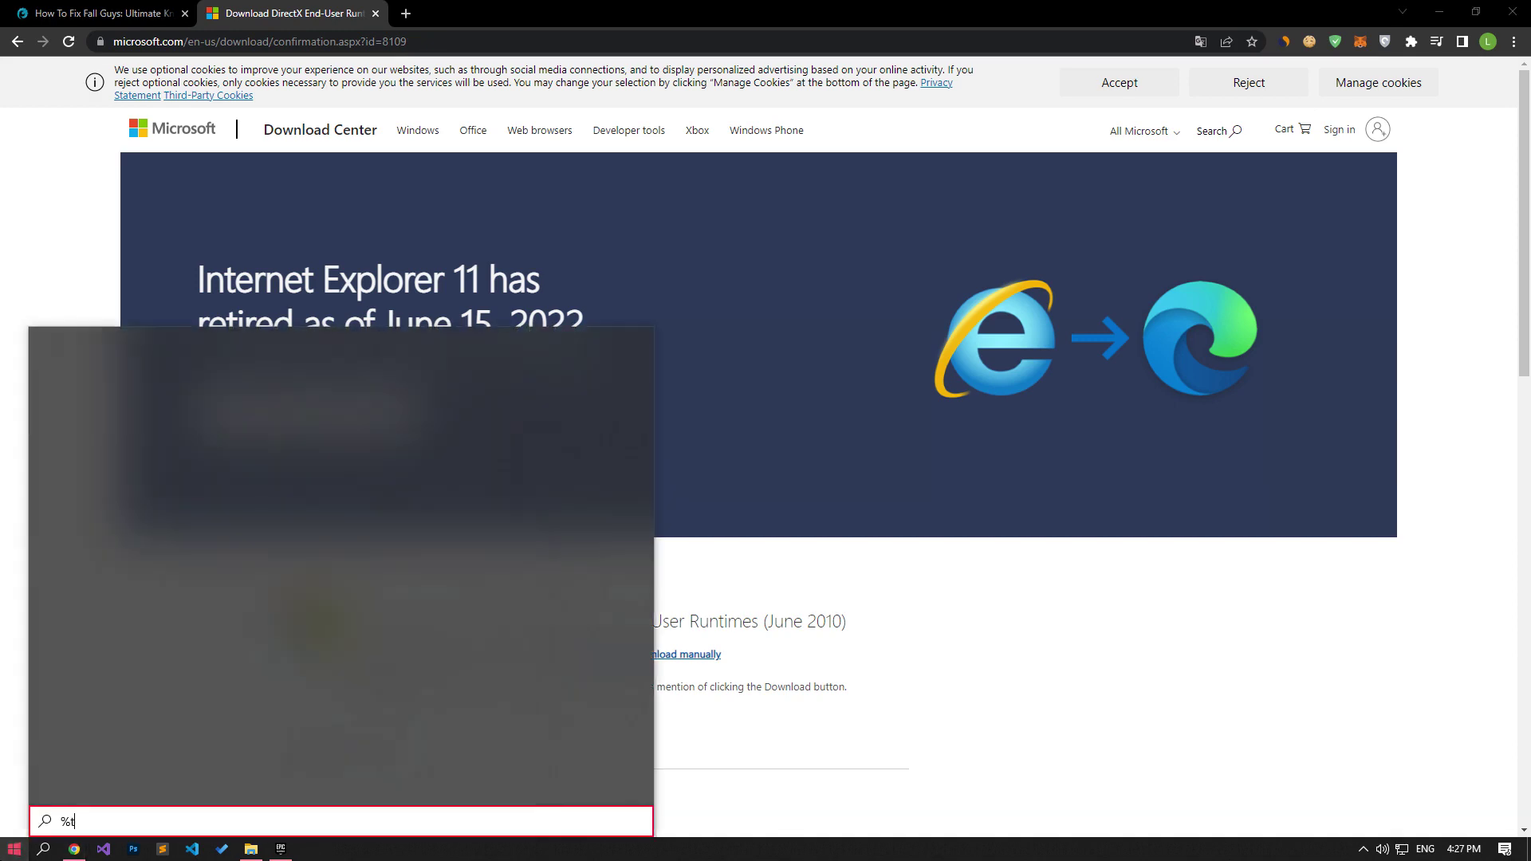
type("emp%")
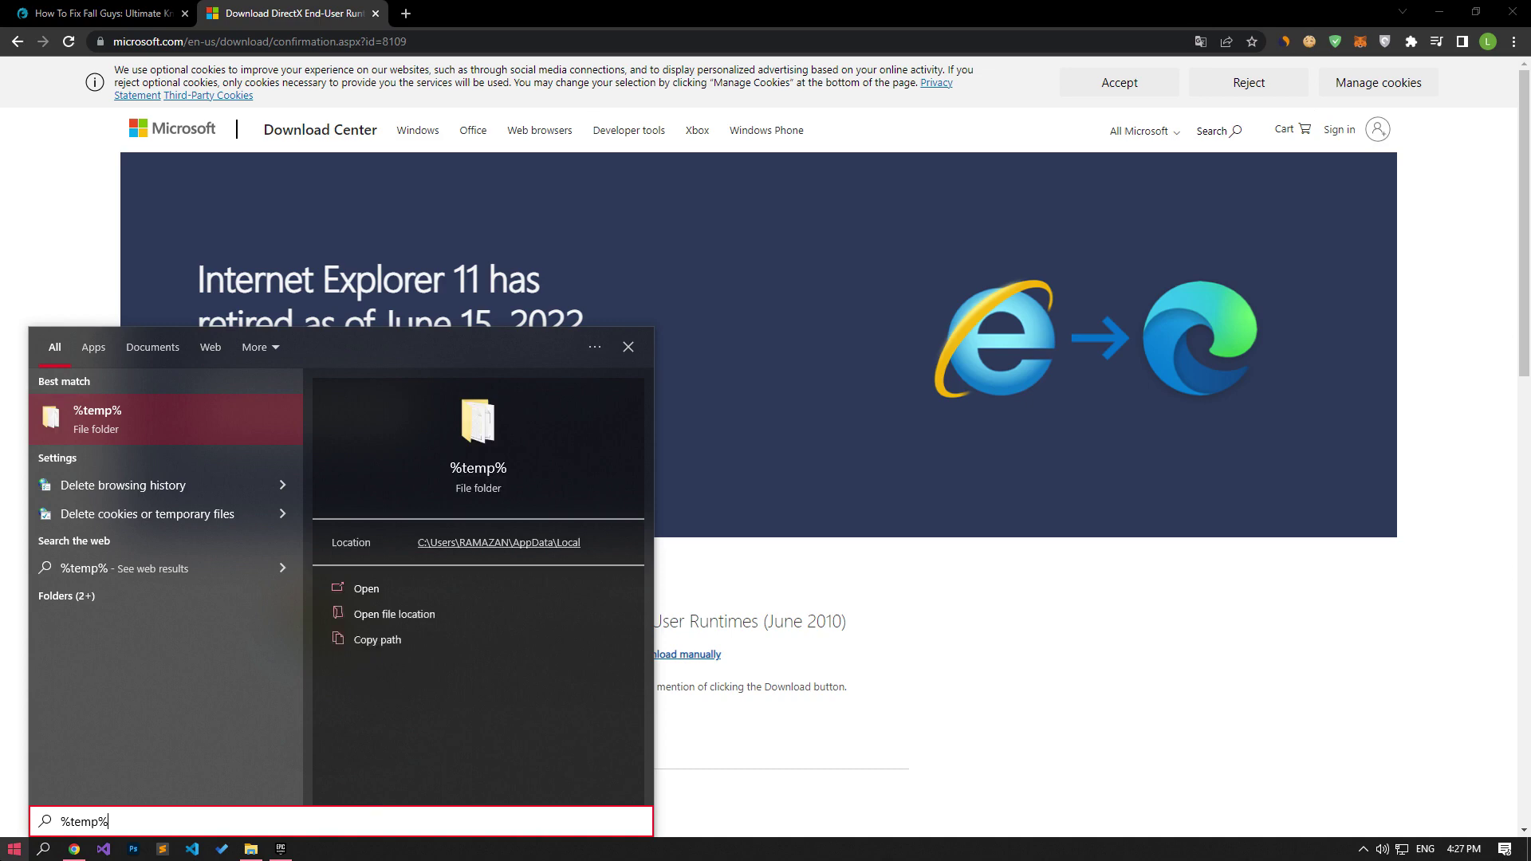
left_click(97, 423)
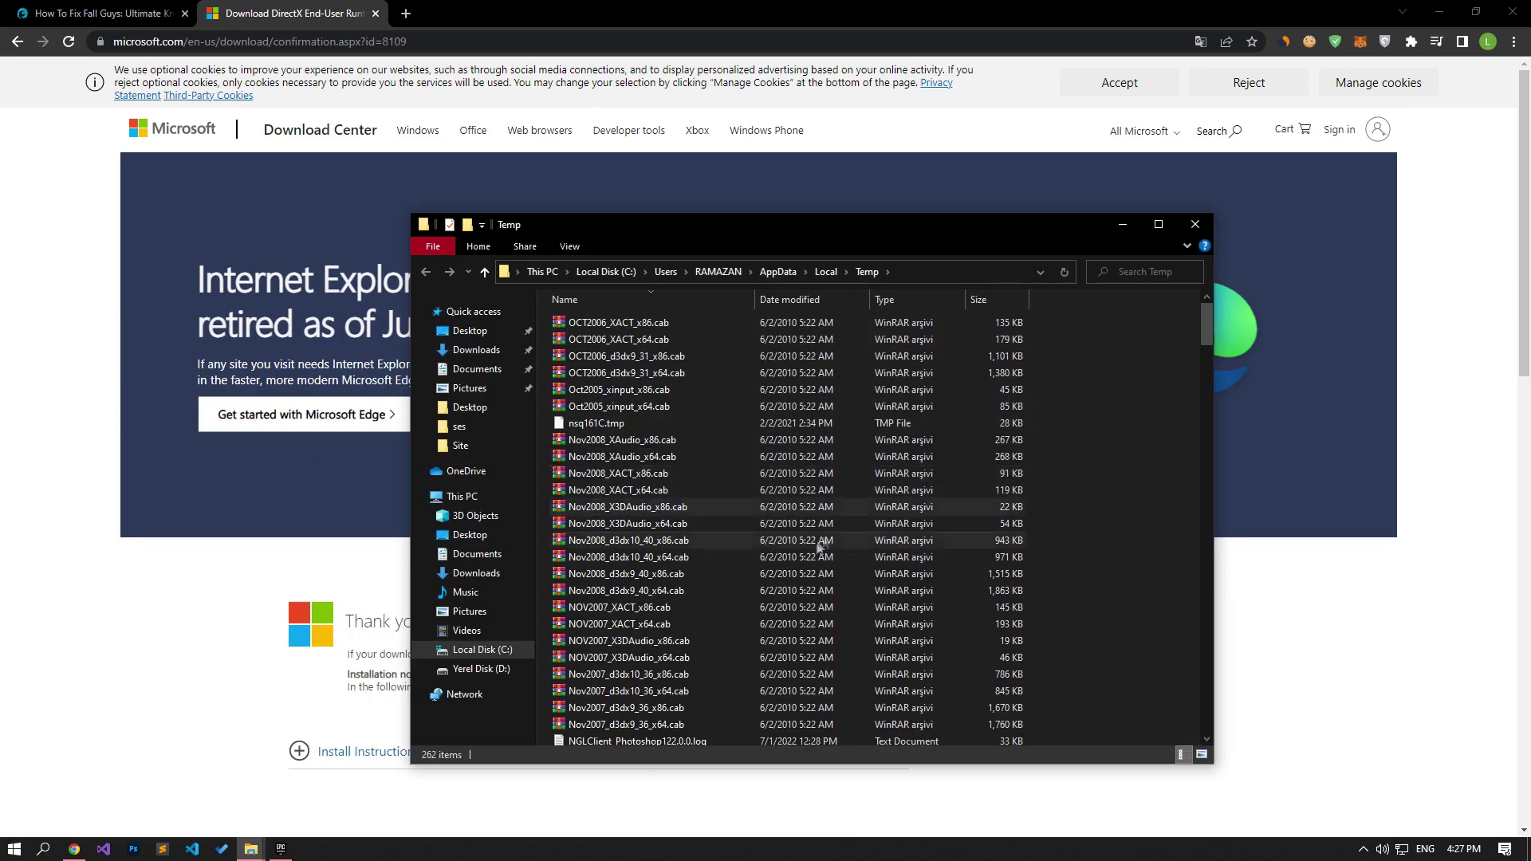
left_click(810, 543)
scroll(810, 544, "down", 20)
left_click(590, 334)
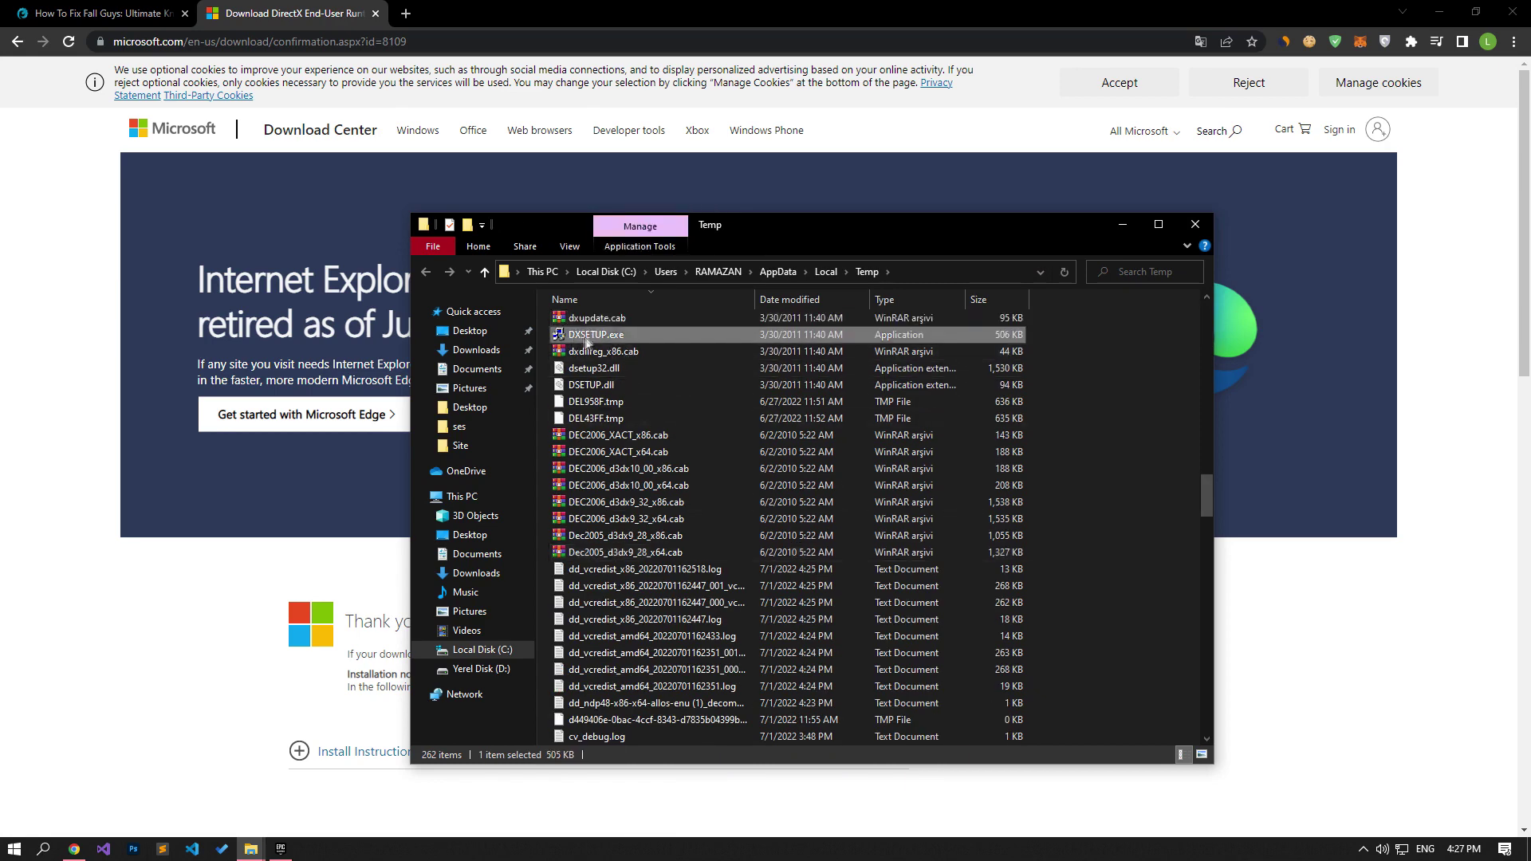
double_click(585, 333)
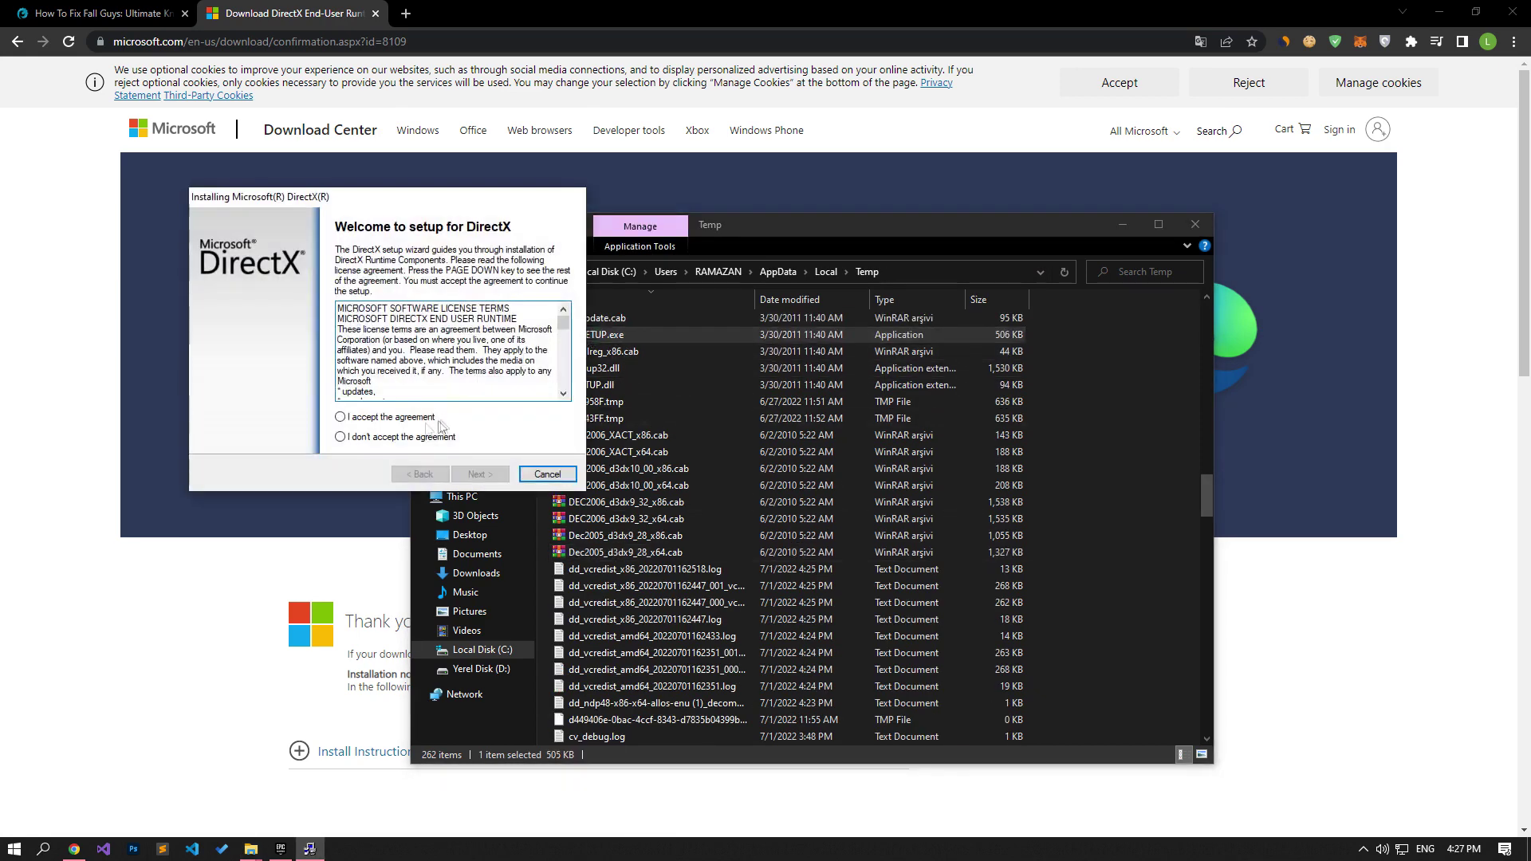
Accept the license and install the DirectX runtime components through to Finish
left_click(371, 417)
left_click(481, 474)
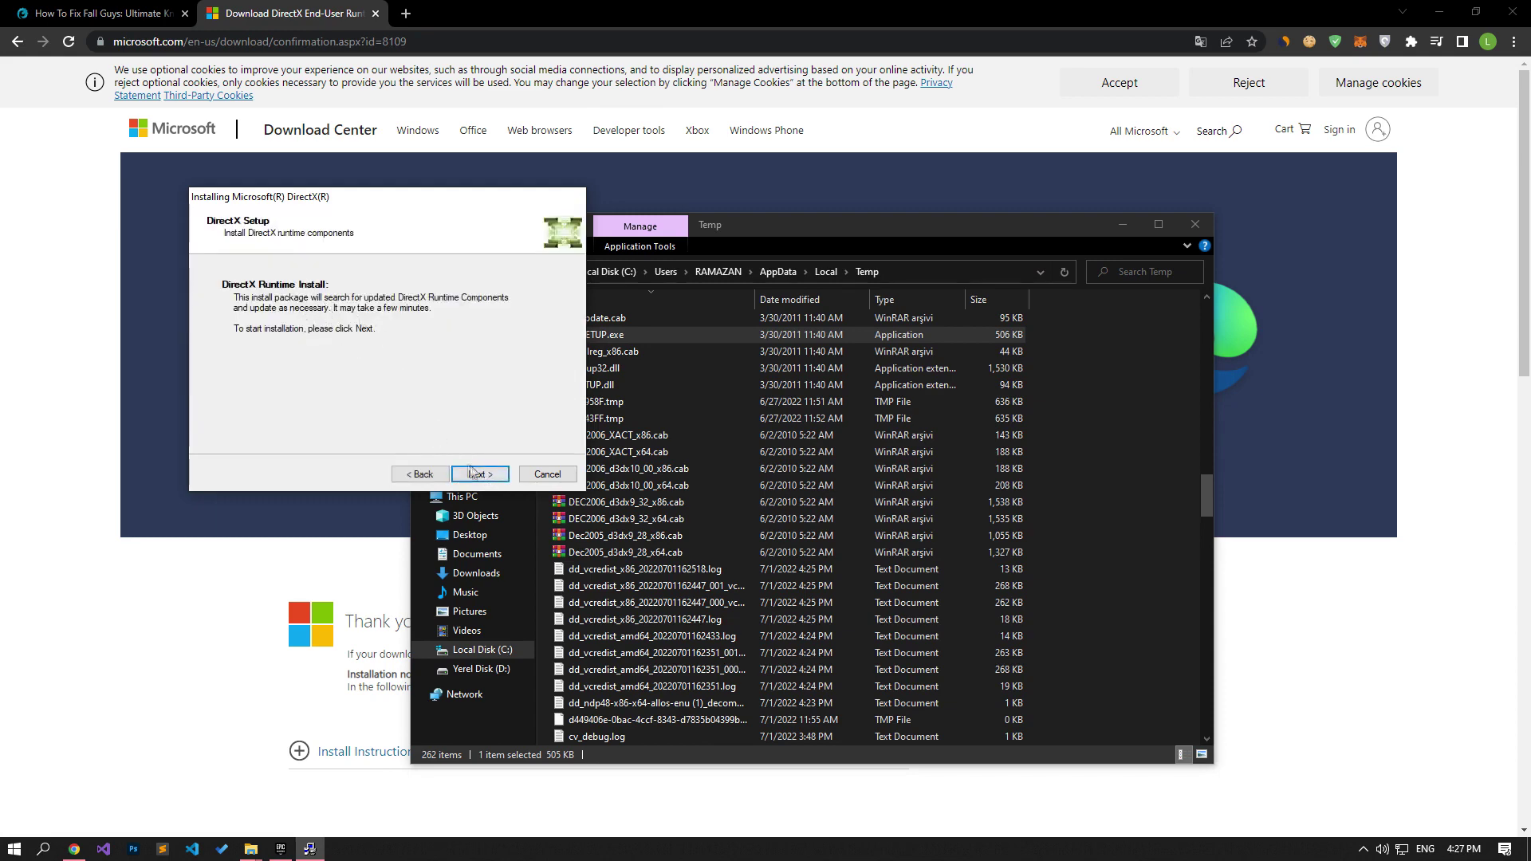
left_click(472, 471)
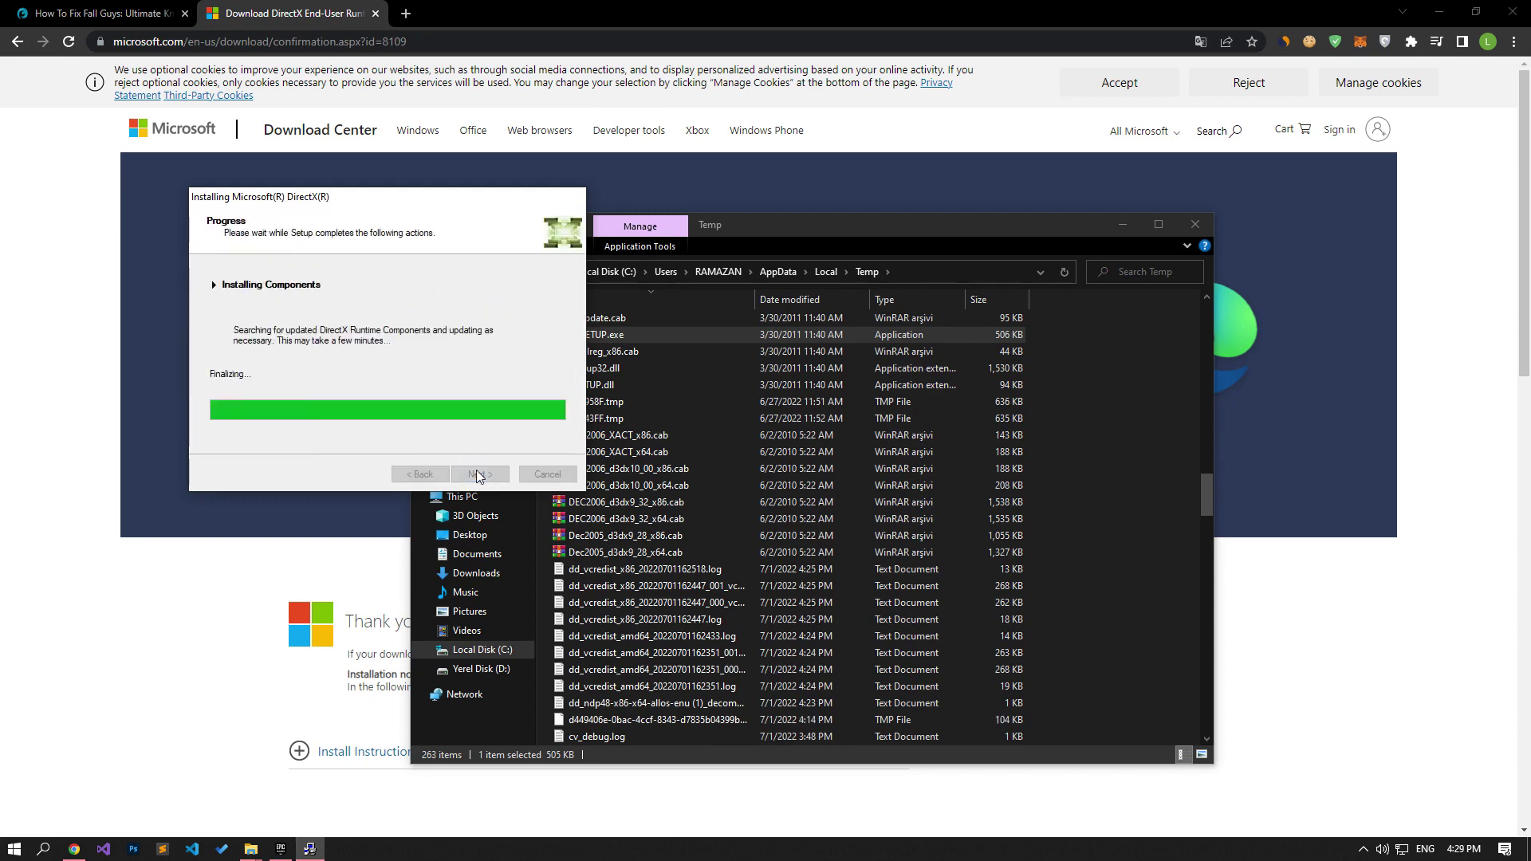
left_click(479, 475)
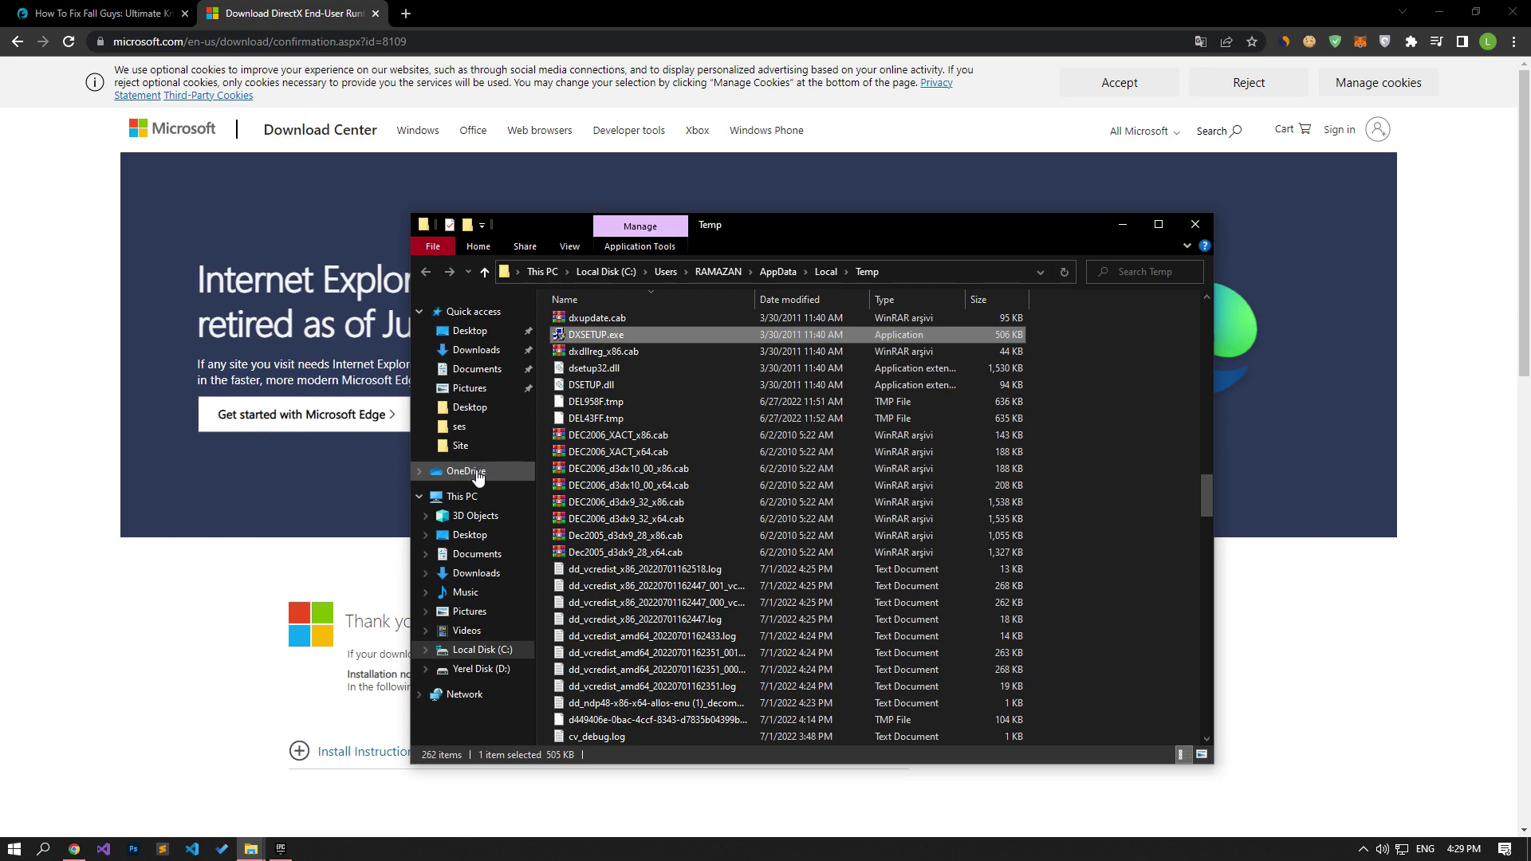
Close the Temp folder and the DirectX download tab without restarting, back on the article
left_click(1195, 225)
left_click(15, 848)
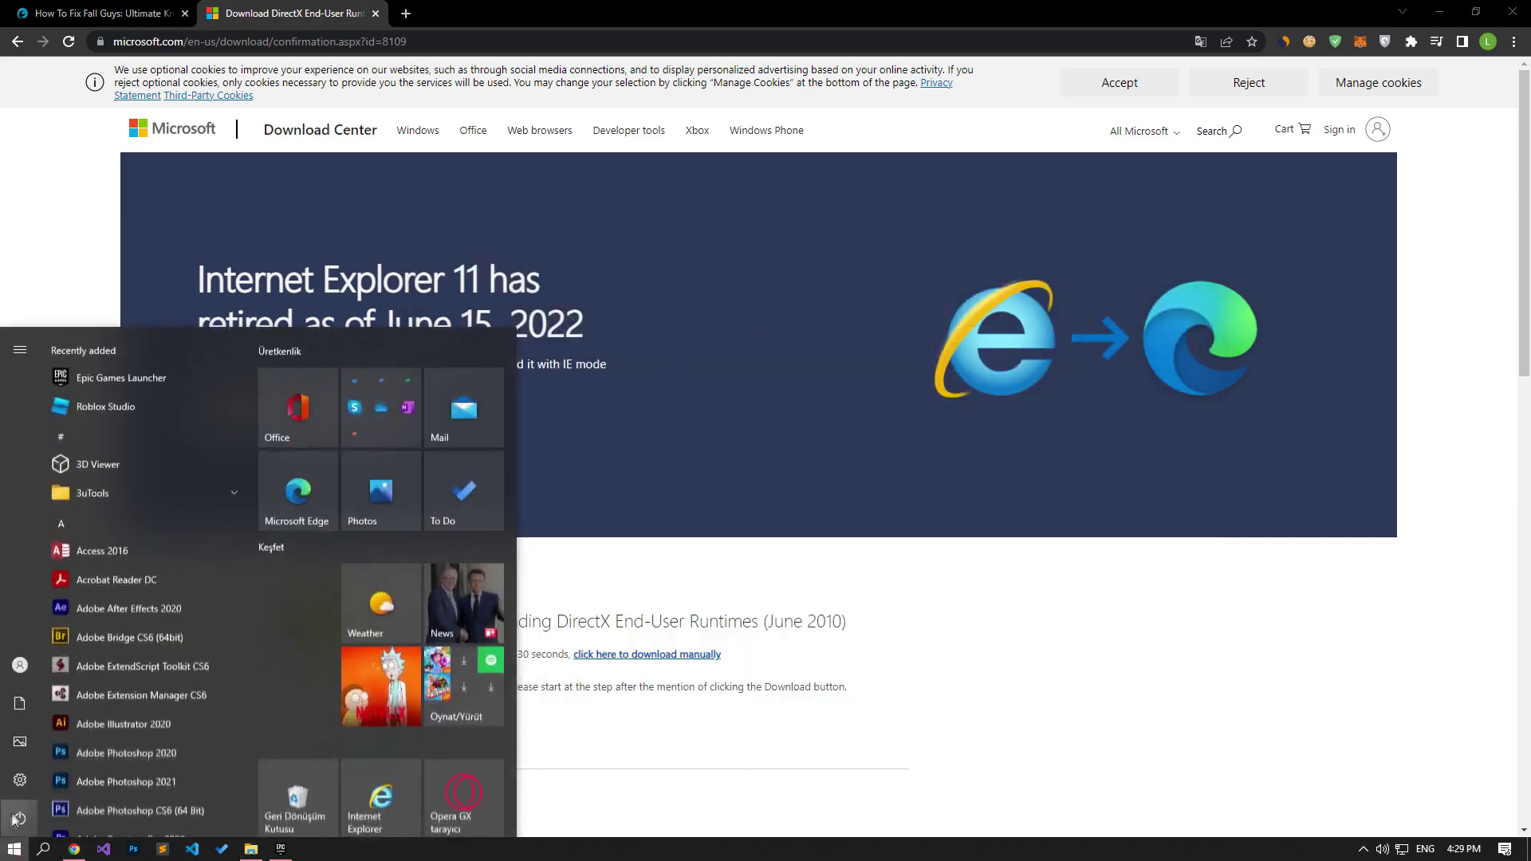
left_click(18, 819)
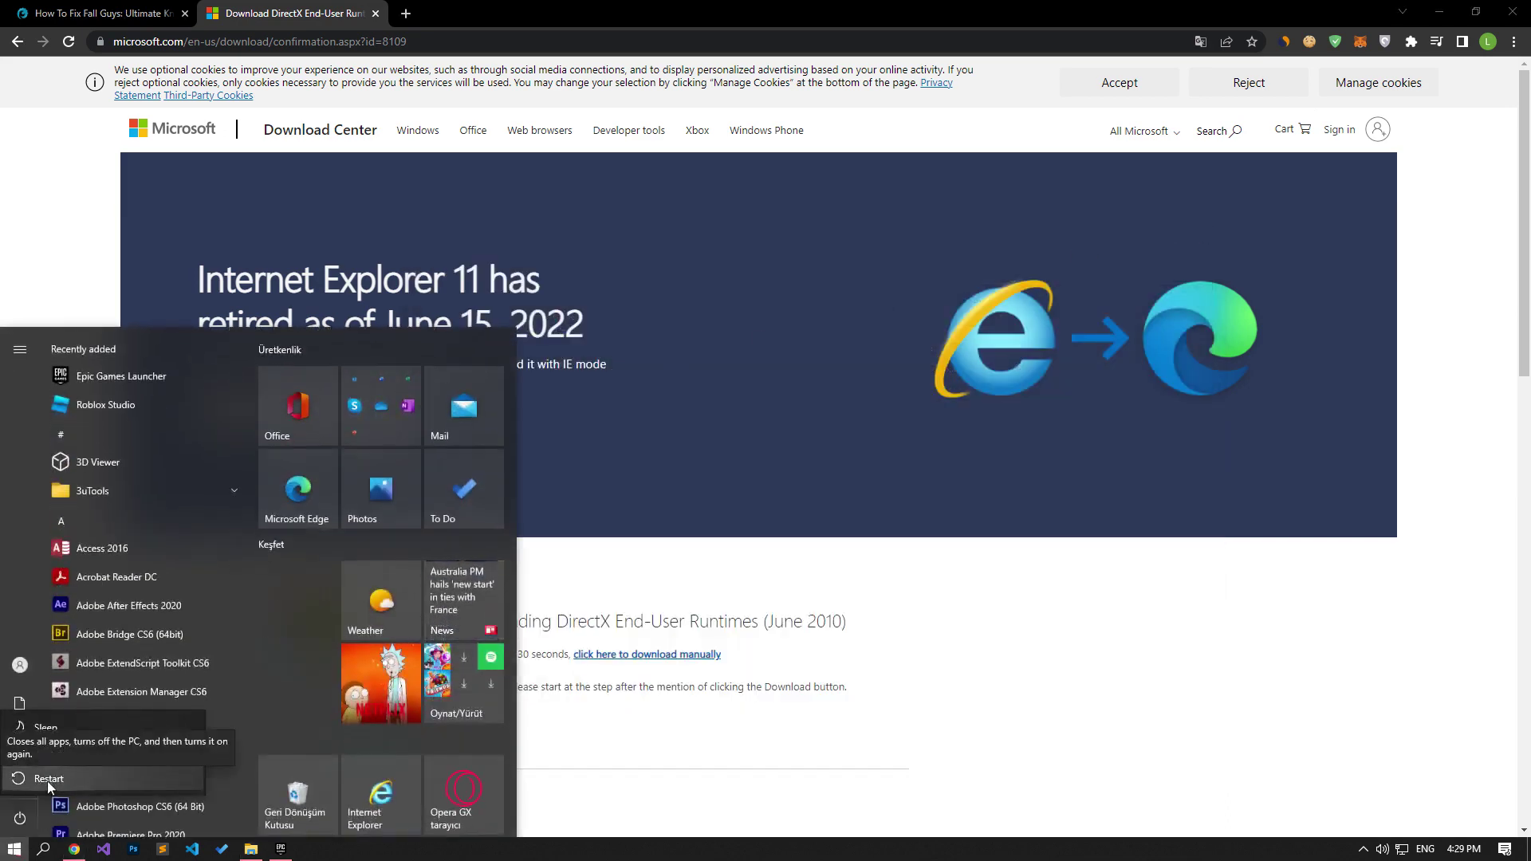
left_click(106, 240)
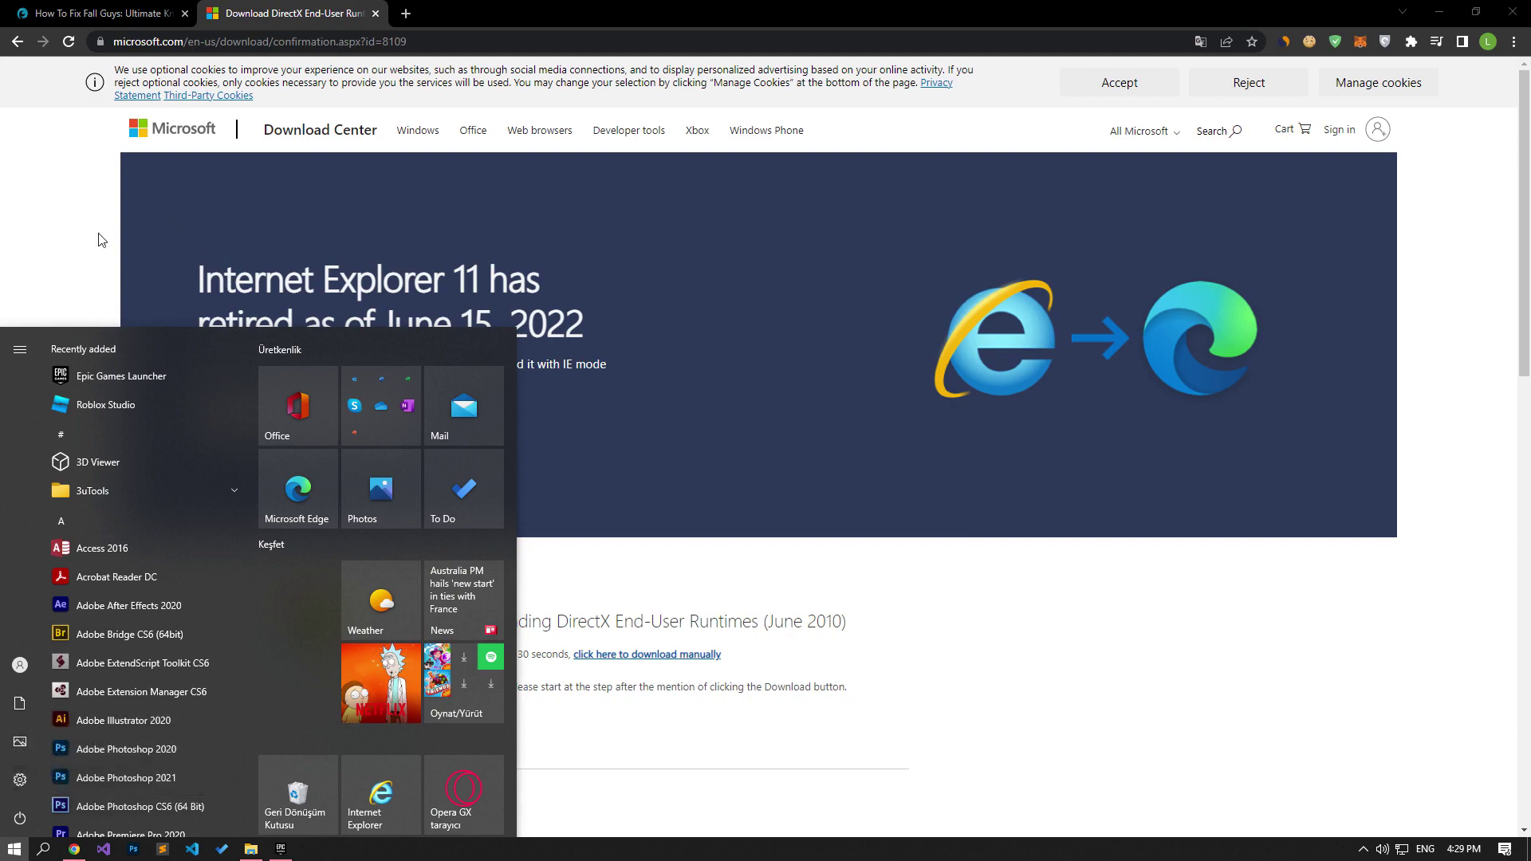
left_click(137, 211)
left_click(374, 13)
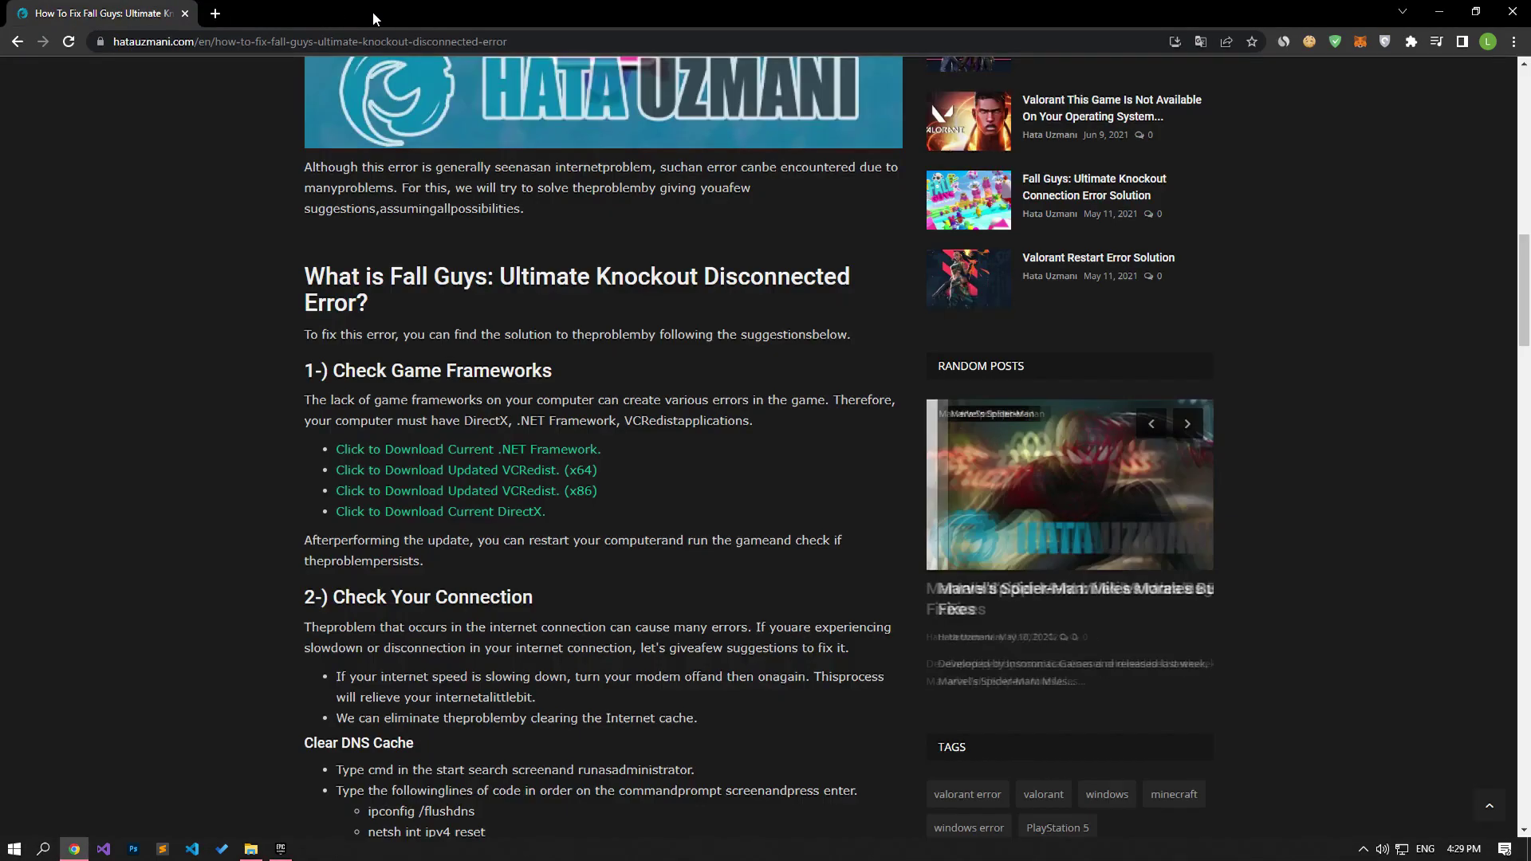
scroll(219, 377, "down", 5)
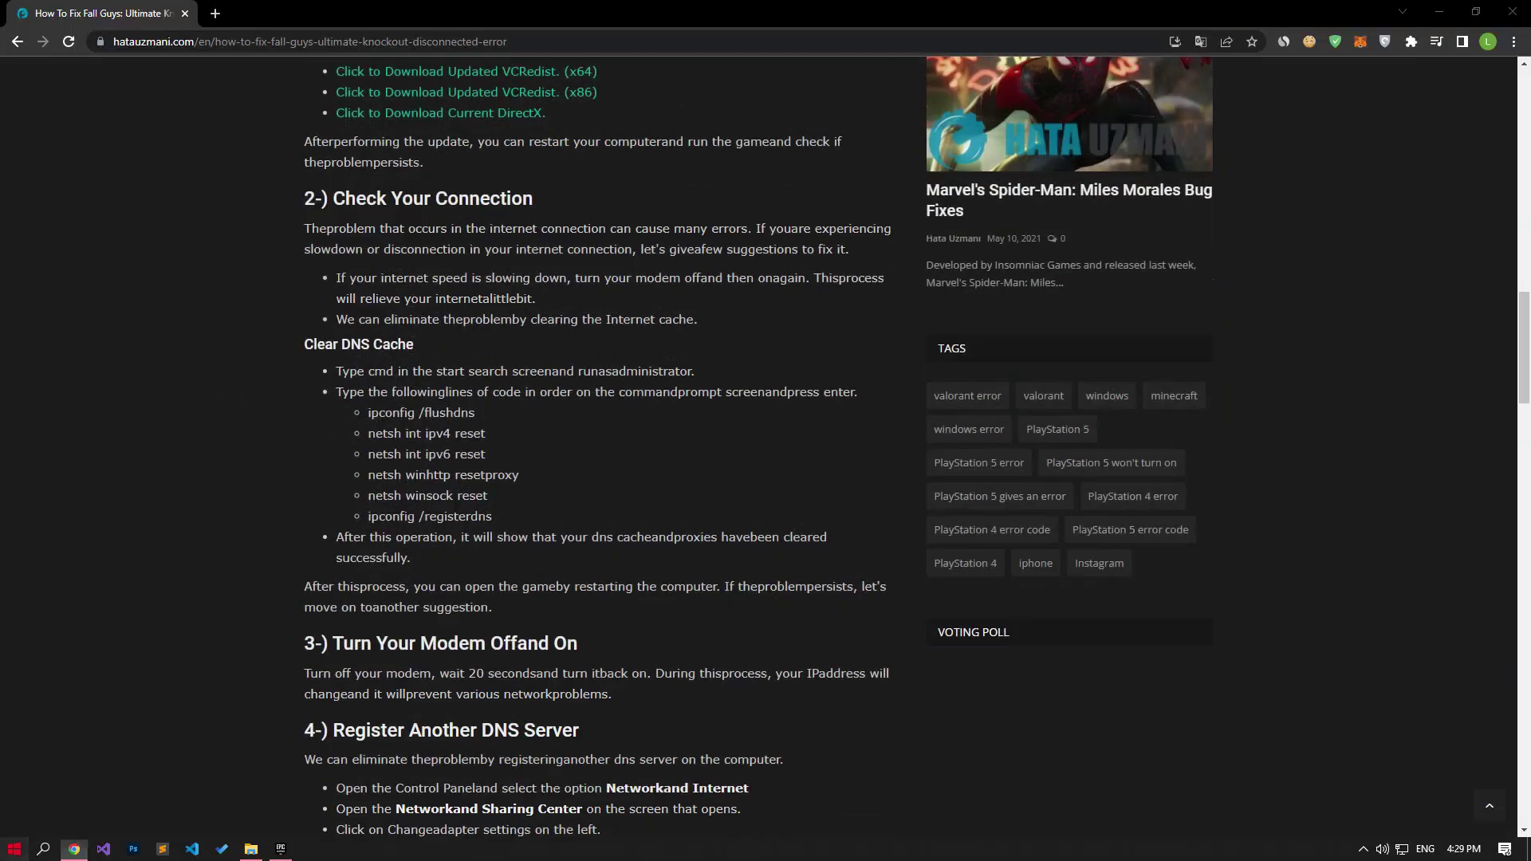
left_click(14, 848)
Launch Command Prompt as administrator via a 'cmd' search
type("cmd")
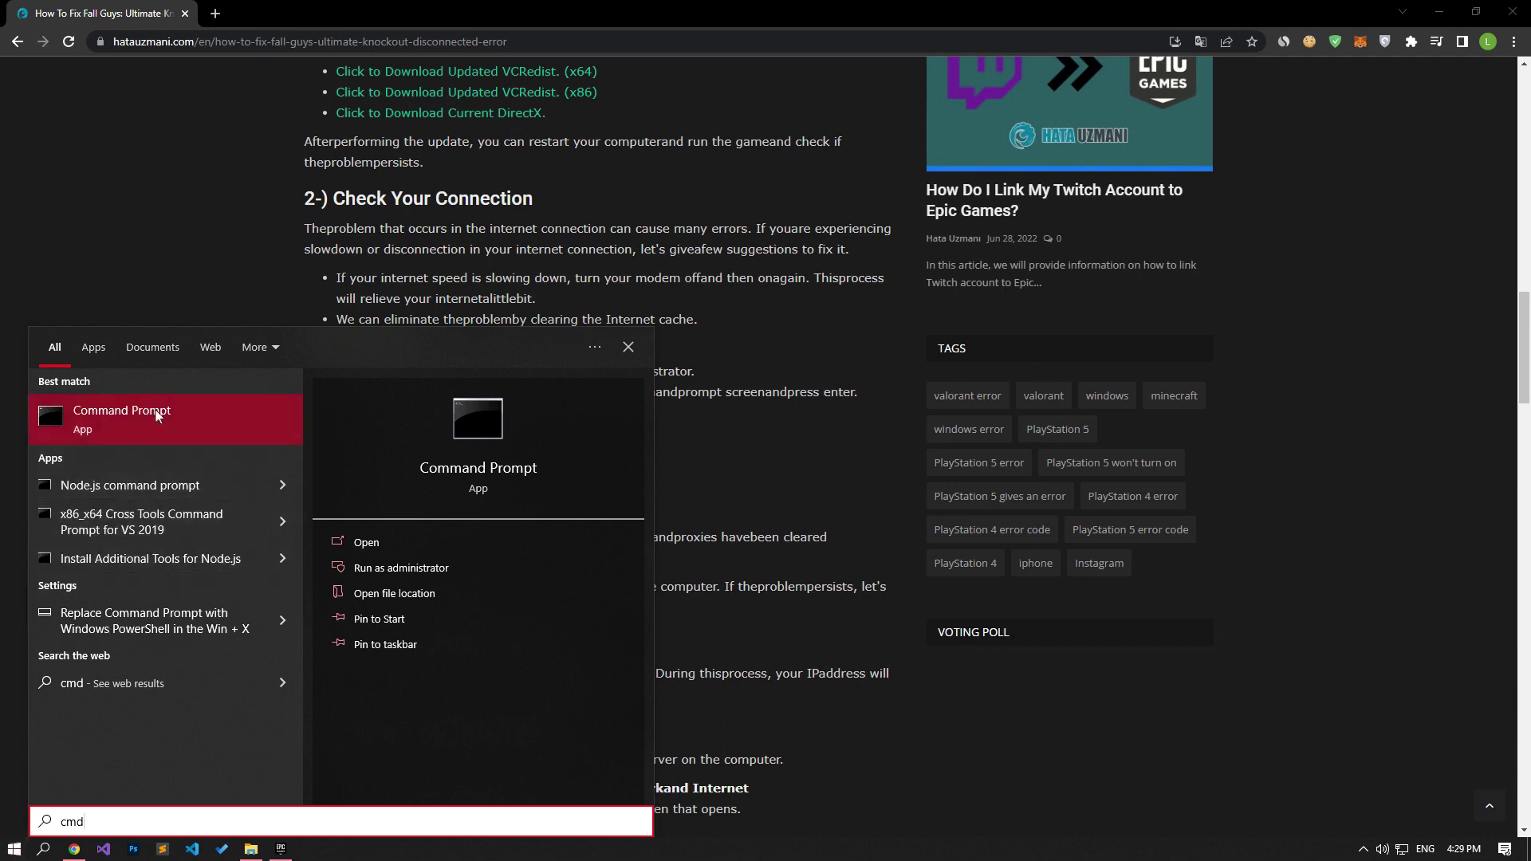
right_click(134, 414)
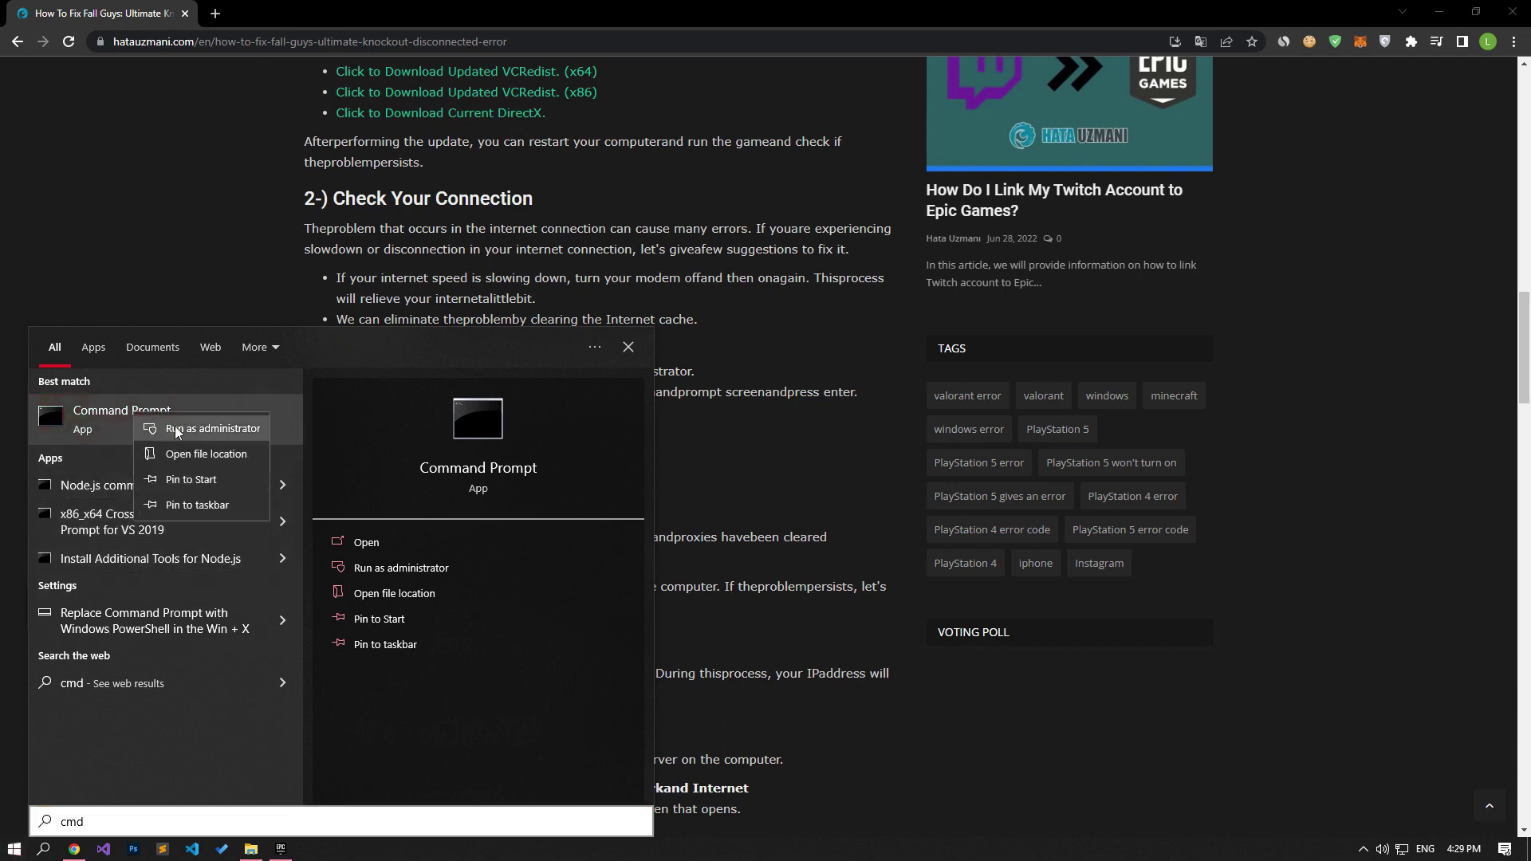
left_click(176, 431)
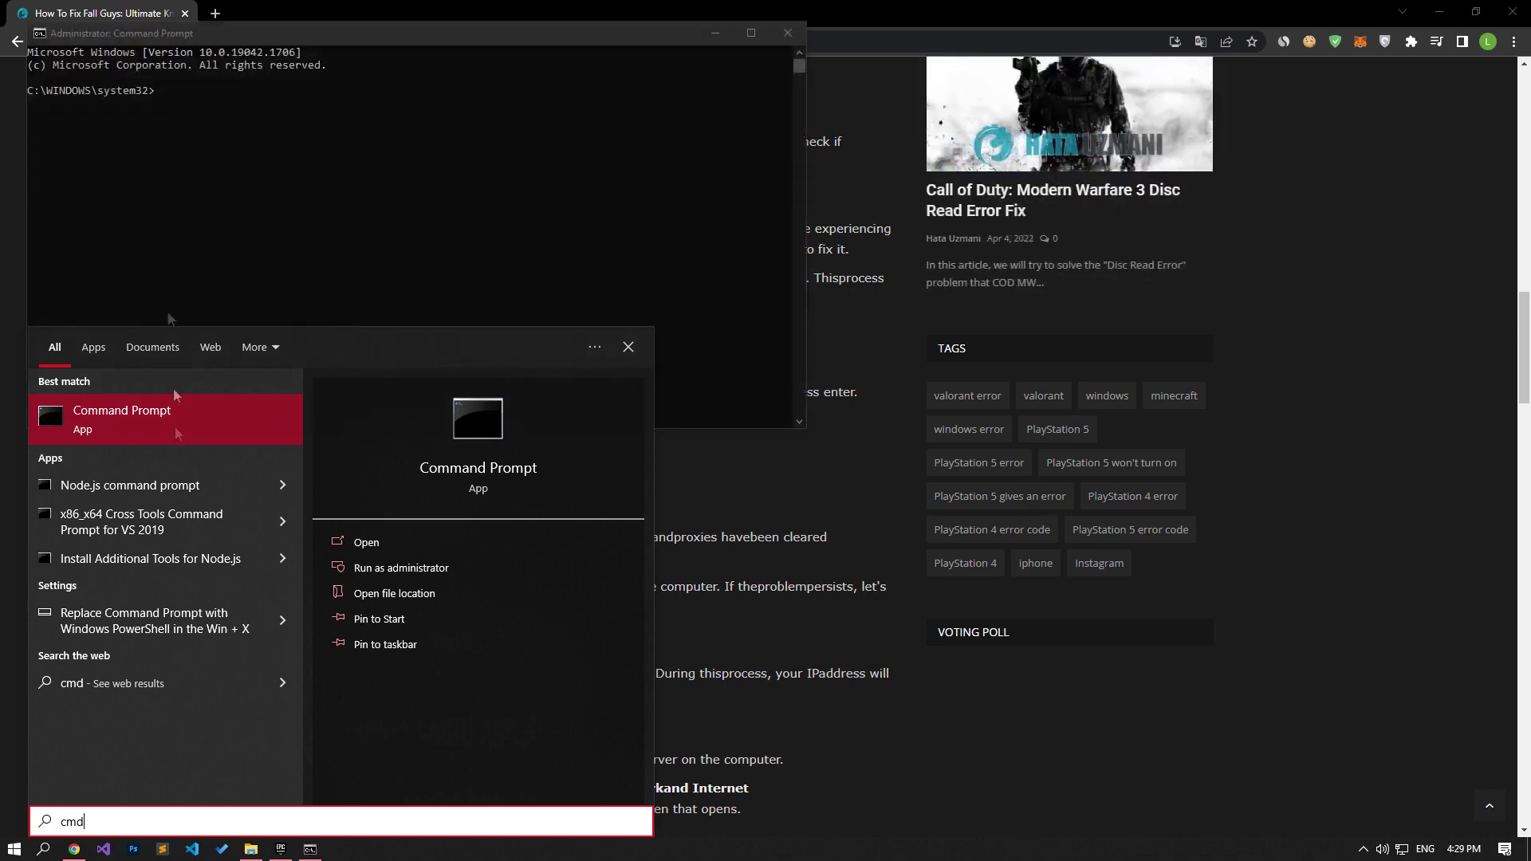
left_click_drag(177, 46, 870, 239)
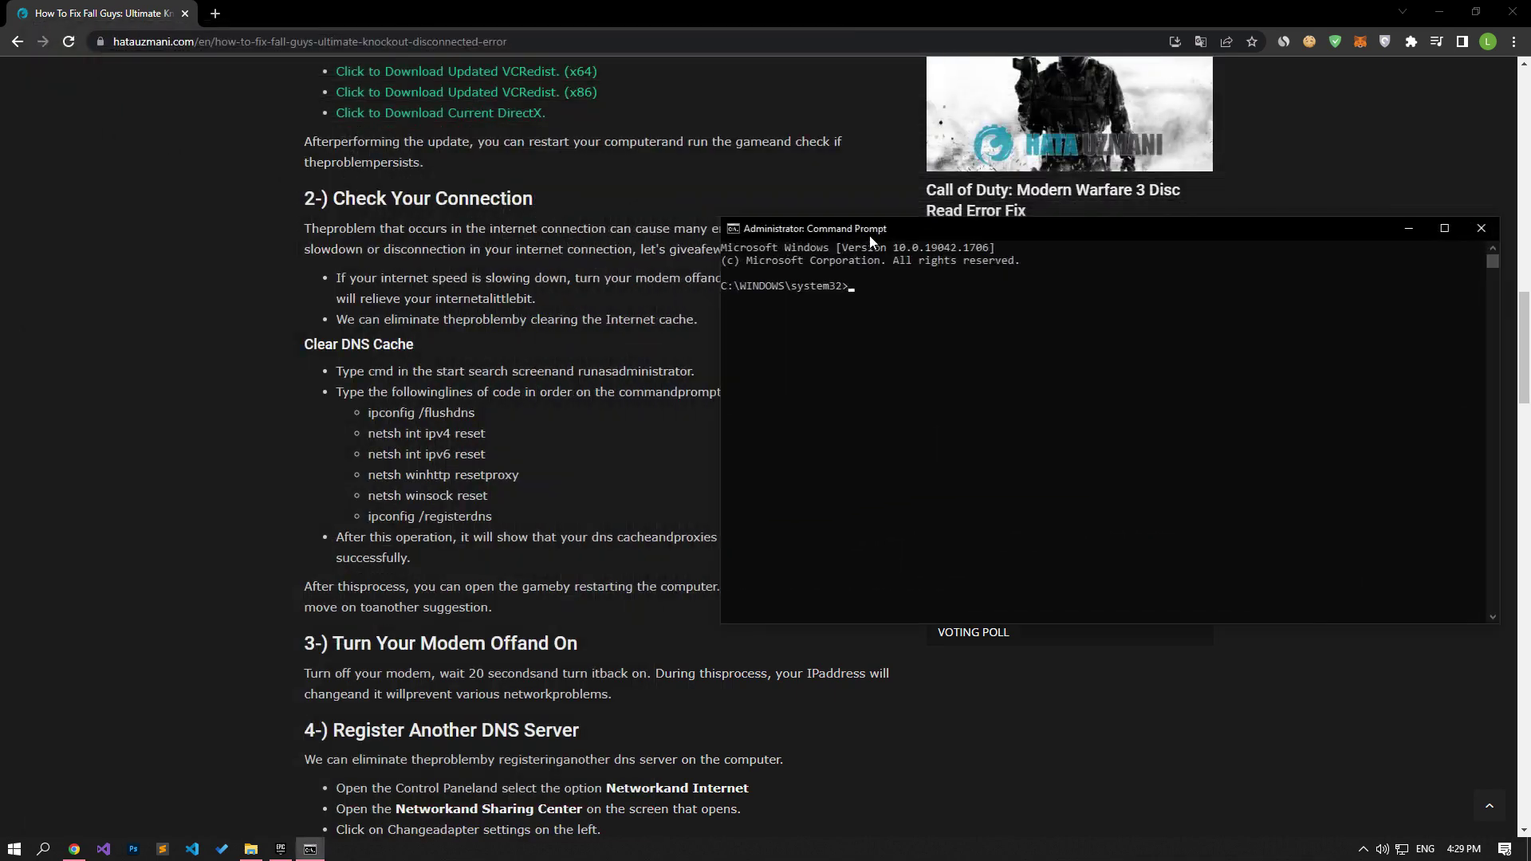
Run ipconfig /flushdns and netsh int ipv4 reset copied from the article
left_click_drag(488, 413, 369, 412)
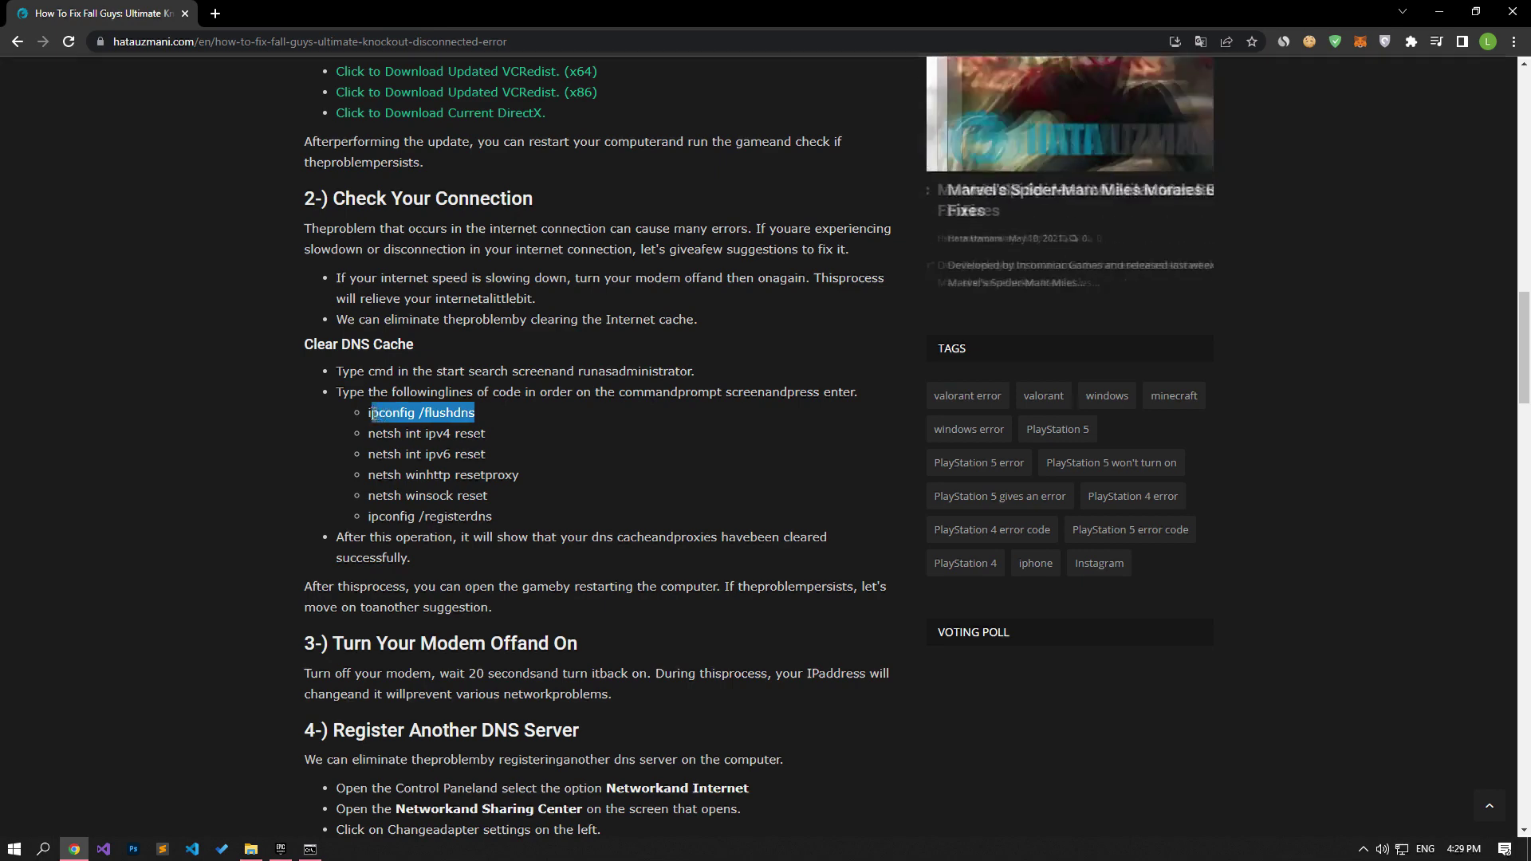
right_click(390, 417)
left_click(399, 426)
key("alt+Tab")
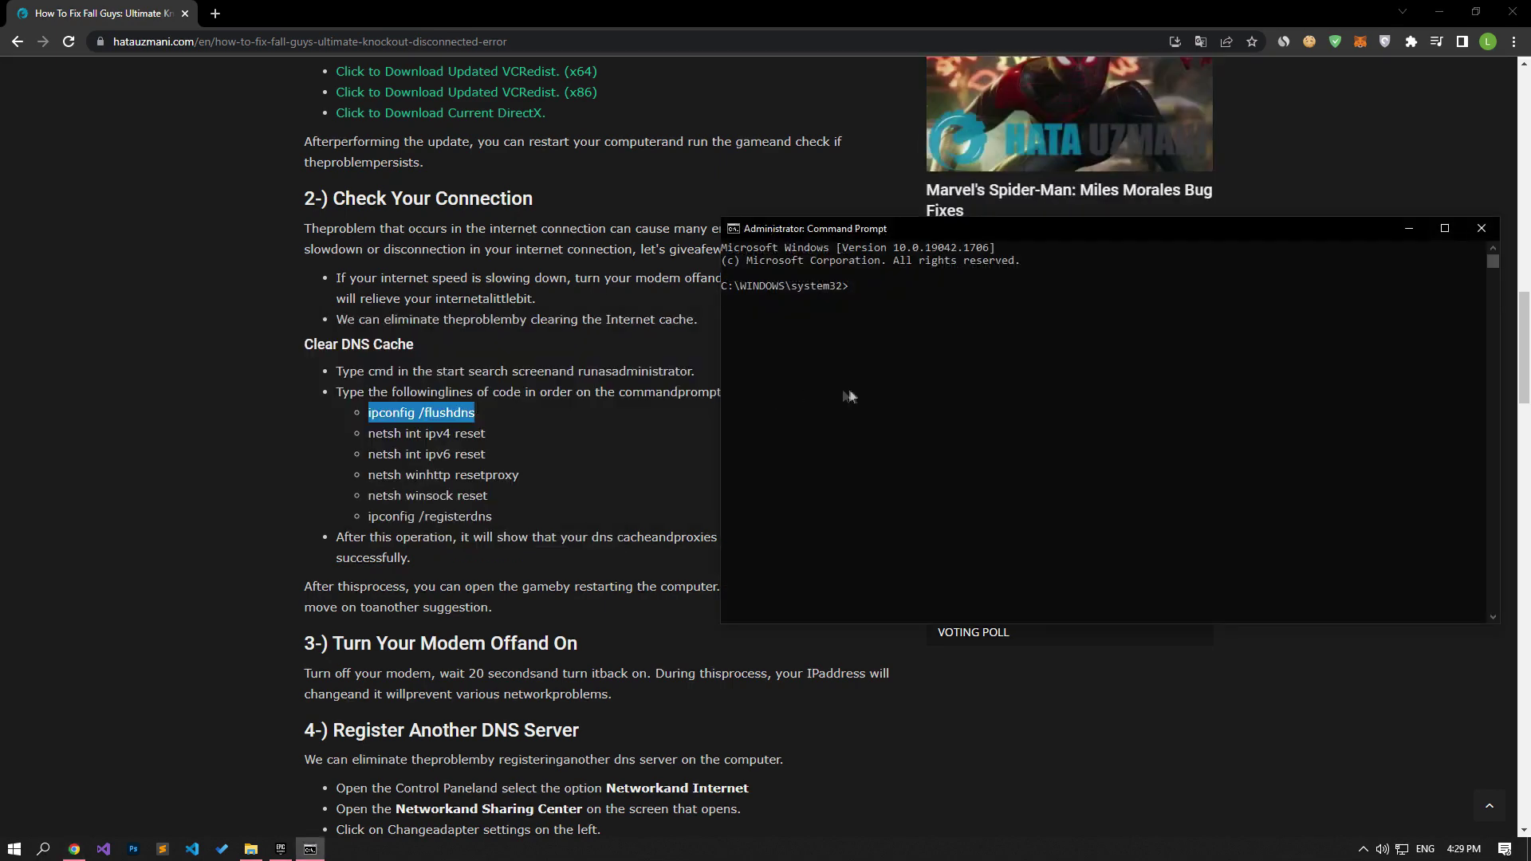
right_click(850, 389)
key("Return")
left_click_drag(485, 433, 369, 433)
key("ctrl+c")
key("alt+Tab")
right_click(983, 380)
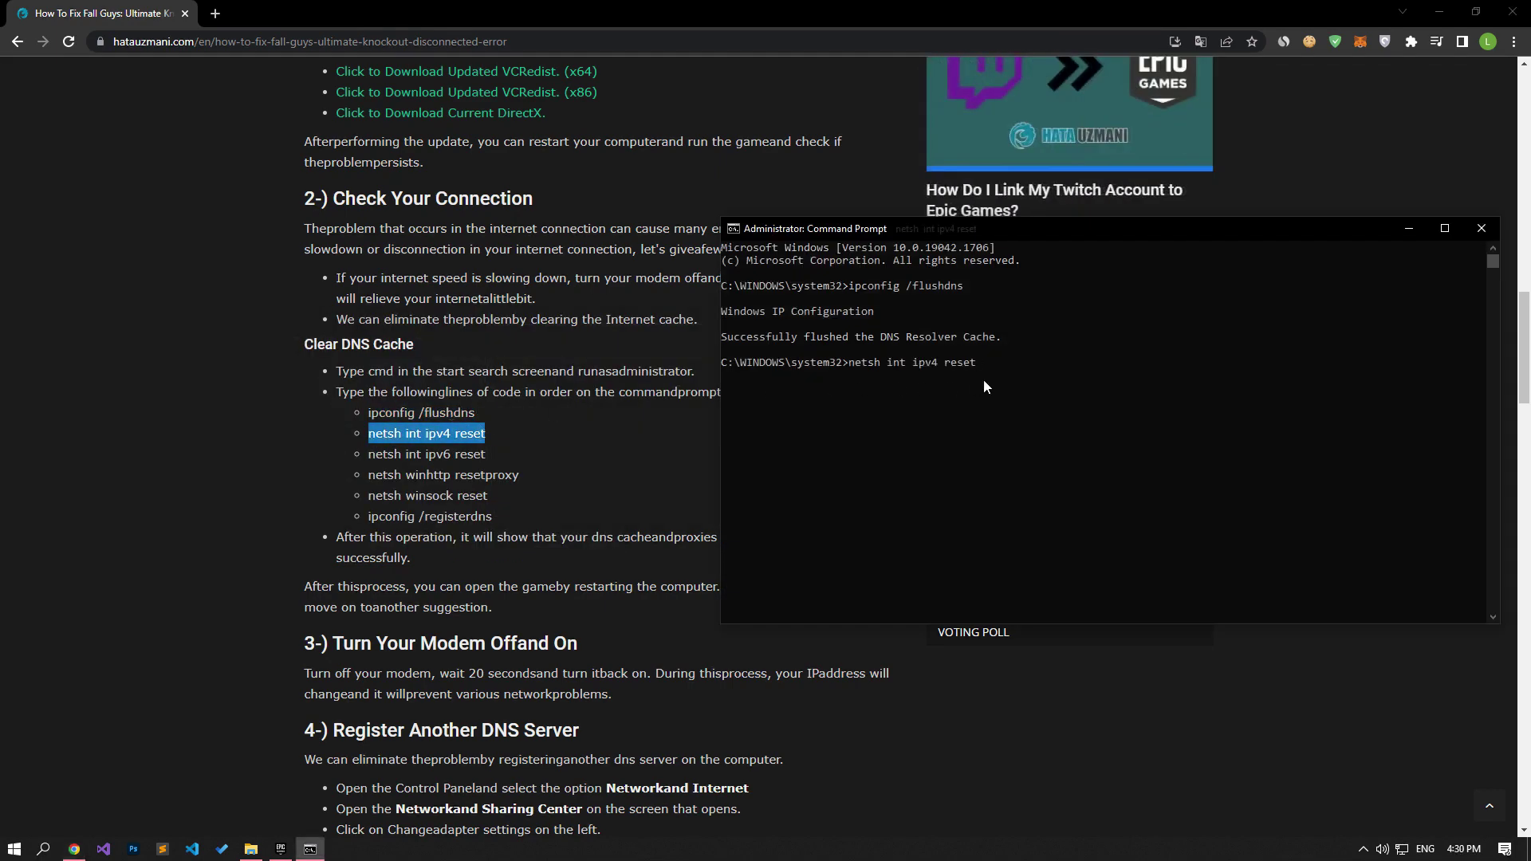
key("Return")
Run netsh int ipv6 reset and netsh winhttp resetproxy copied from the article
left_click_drag(485, 454, 368, 454)
key("ctrl+c")
key("alt+Tab")
right_click(1083, 422)
key("Return")
key("alt+Tab")
left_click_drag(518, 474, 368, 474)
key("ctrl+c")
key("alt+Tab")
right_click(1140, 475)
key("Return")
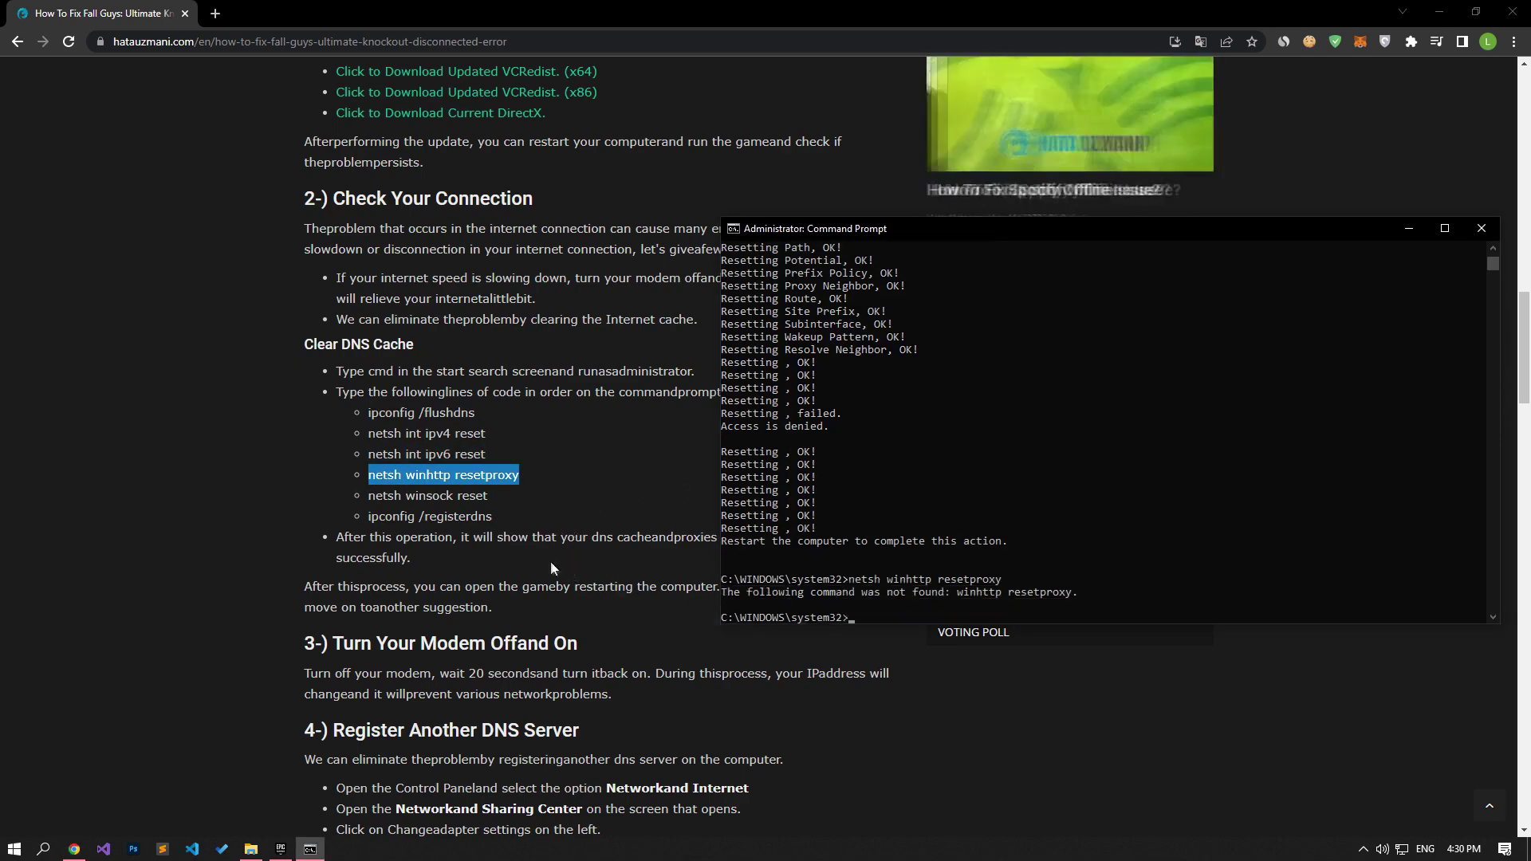
Run netsh winsock reset and ipconfig /registerdns copied from the article
key("alt+Tab")
left_click_drag(488, 496, 368, 495)
key("ctrl+c")
key("alt+Tab")
right_click(882, 526)
key("Return")
key("alt+Tab")
left_click_drag(492, 516, 368, 516)
key("ctrl+c")
key("alt+Tab")
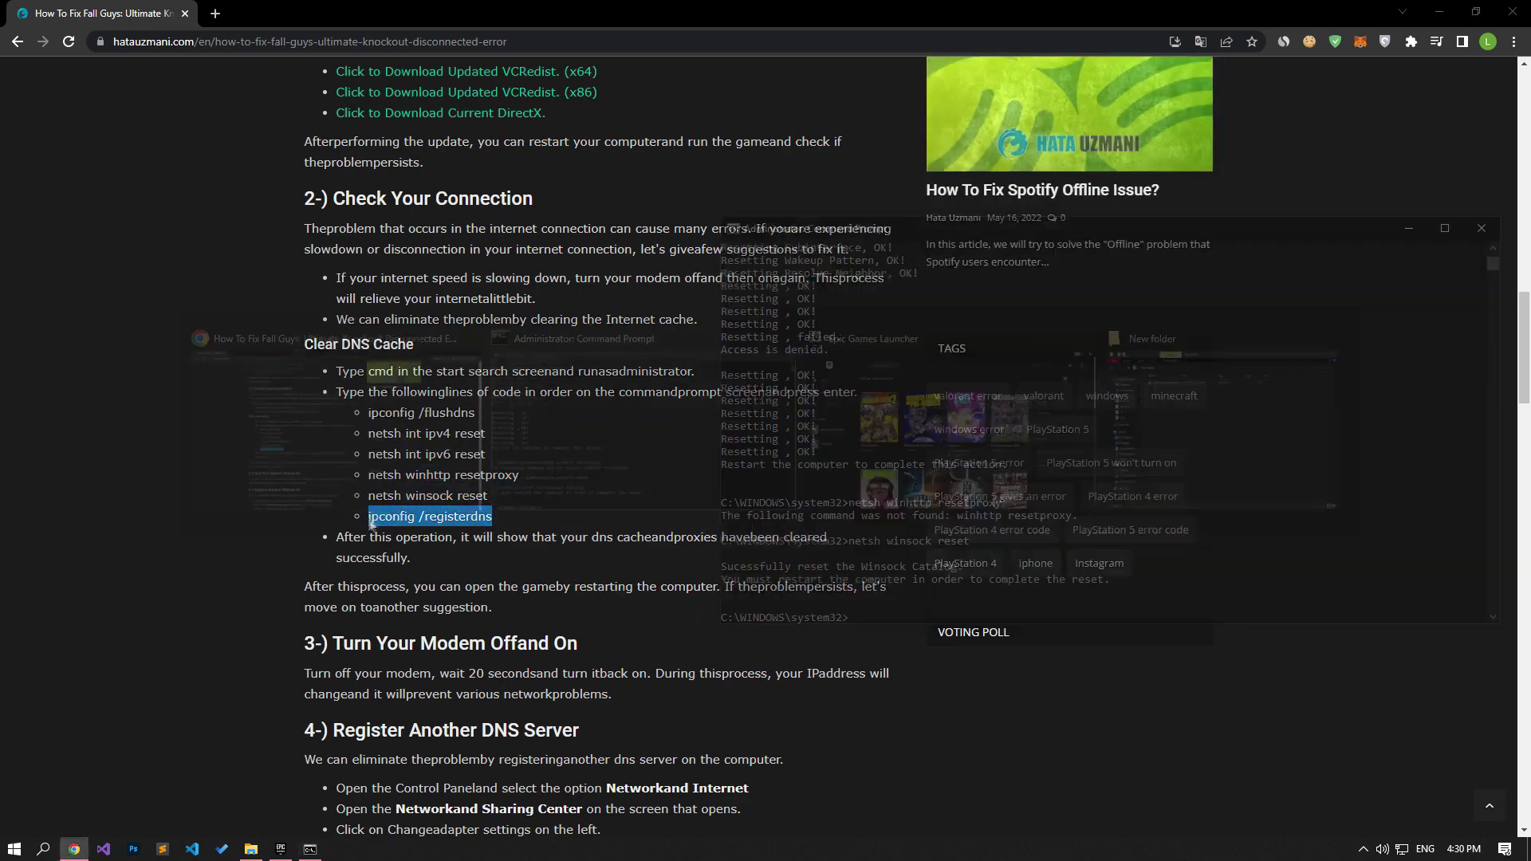
right_click(1060, 590)
key("Return")
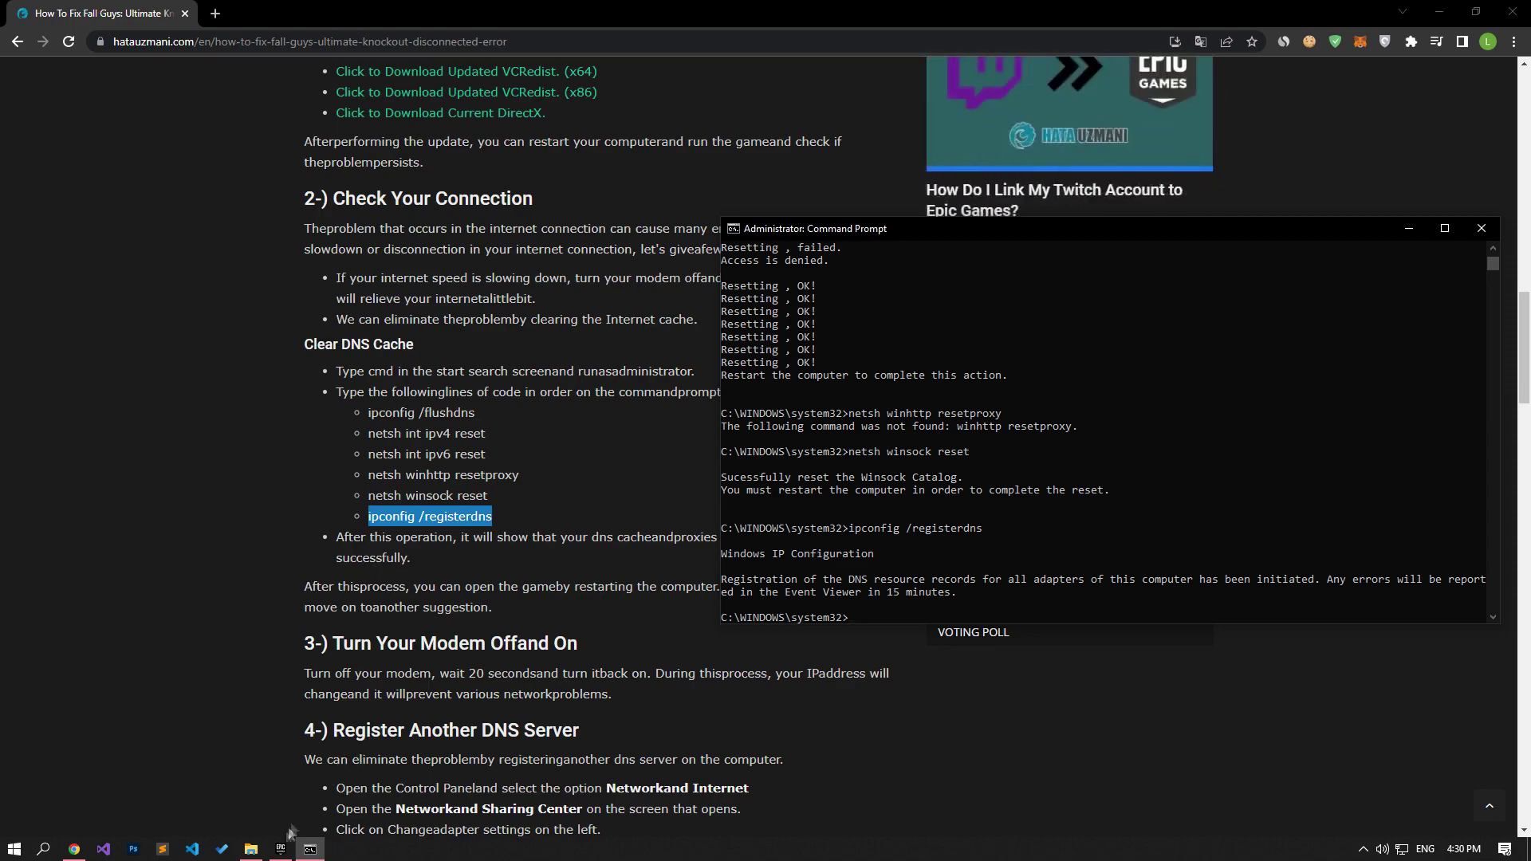
Close the administrator Command Prompt and scroll further down the article
left_click(281, 849)
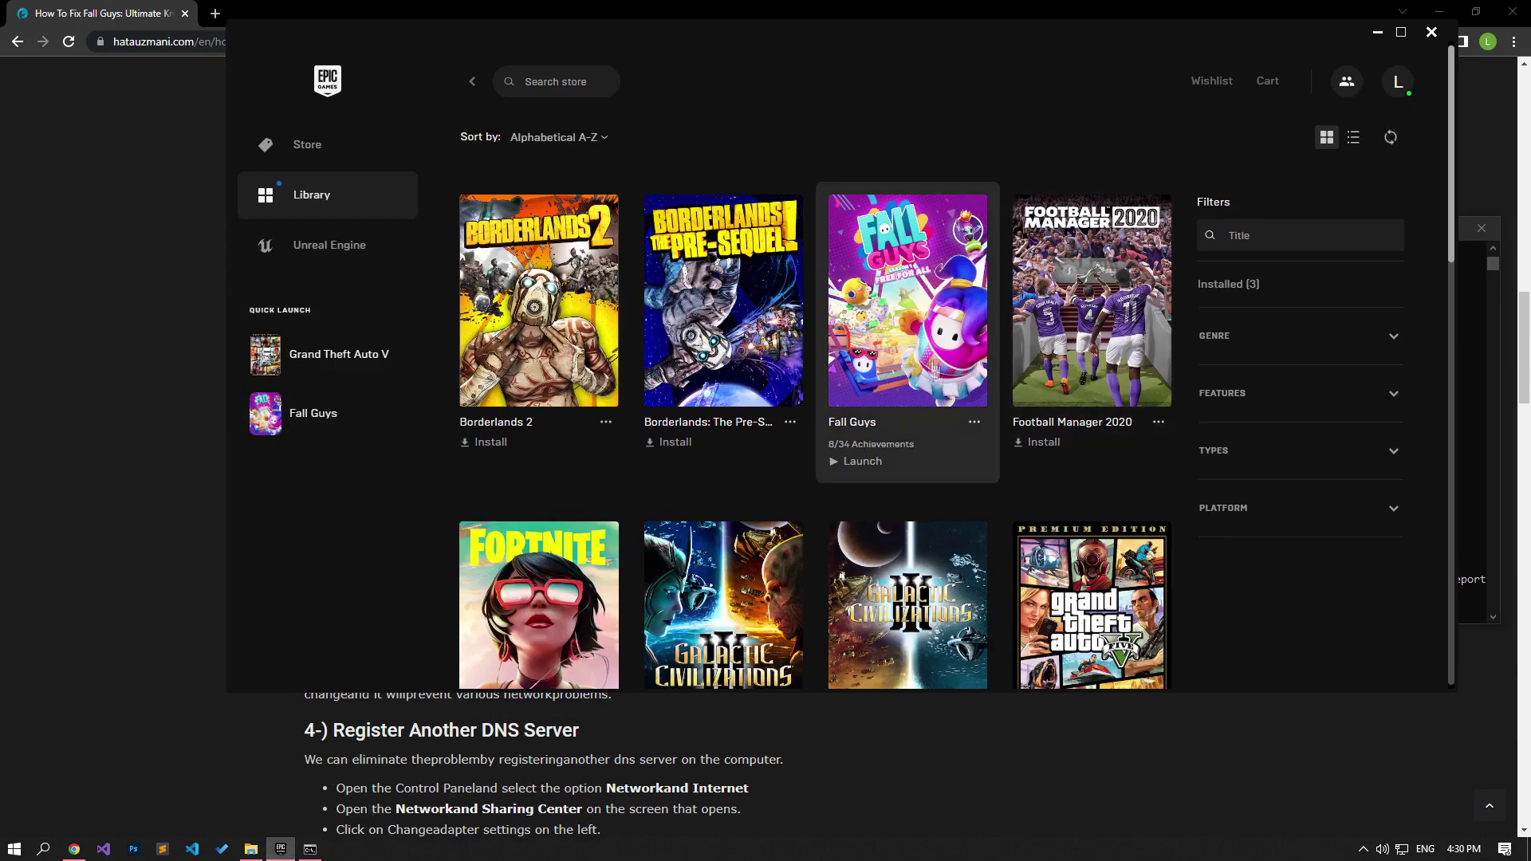
left_click(169, 535)
left_click(311, 849)
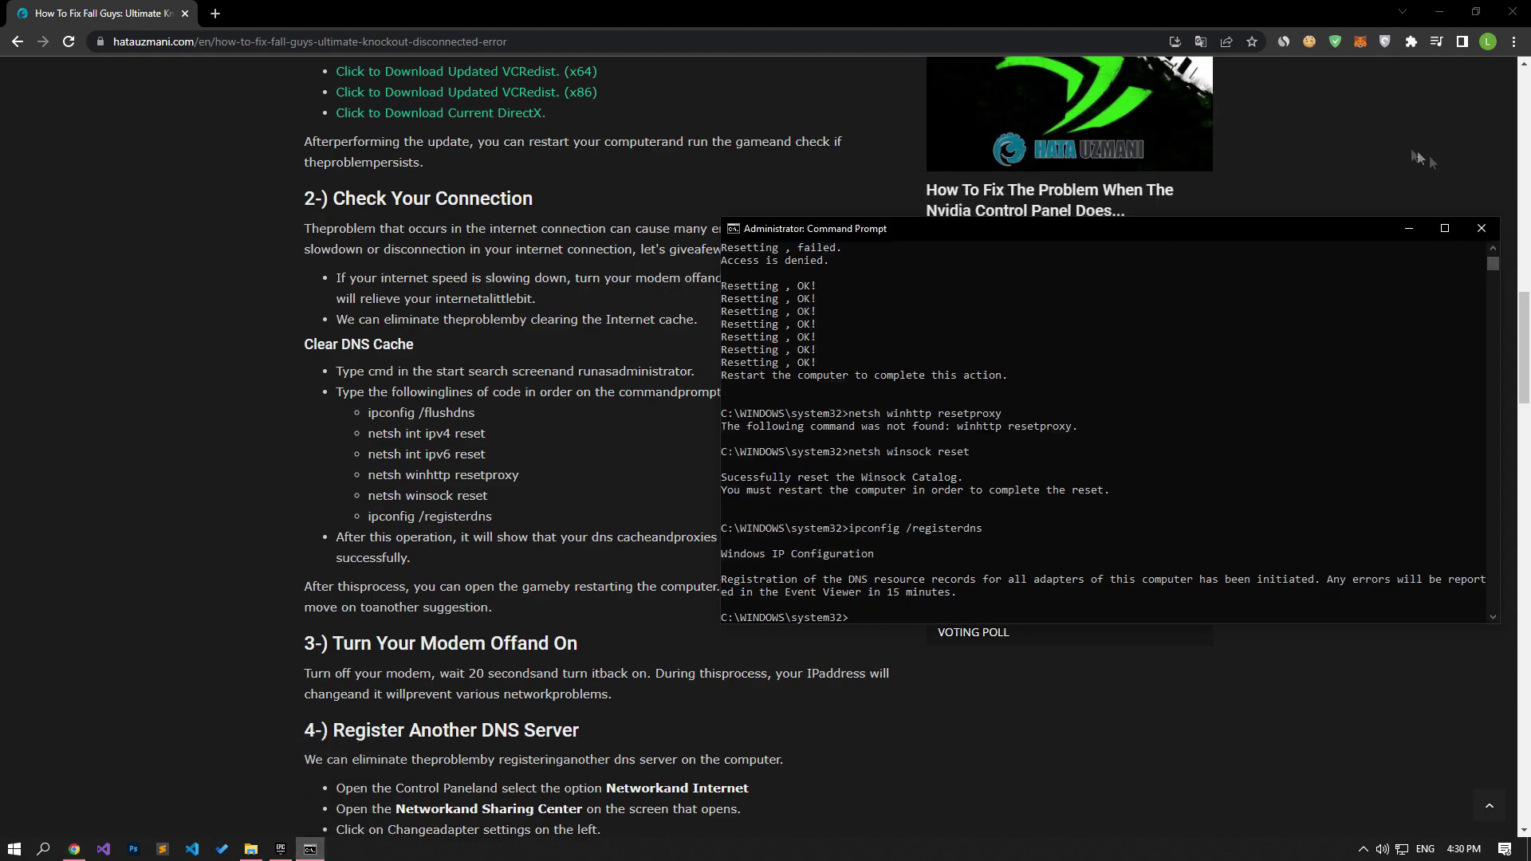
left_click(1481, 228)
scroll(447, 420, "down", 4)
scroll(446, 420, "down", 1)
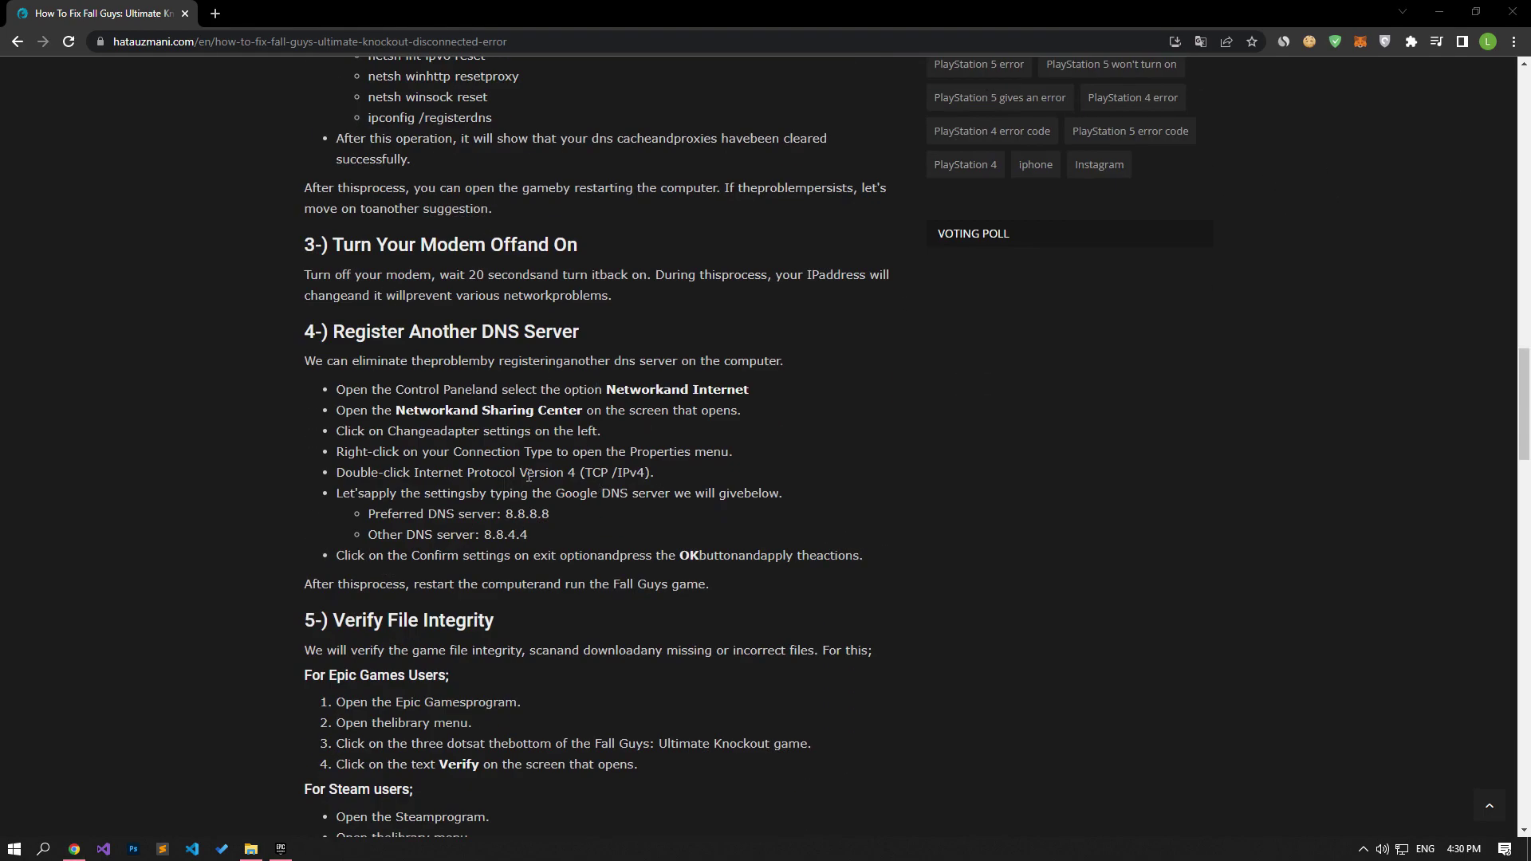
Open the Ethernet adapter's IPv4 properties from Network & Internet settings
right_click(1404, 850)
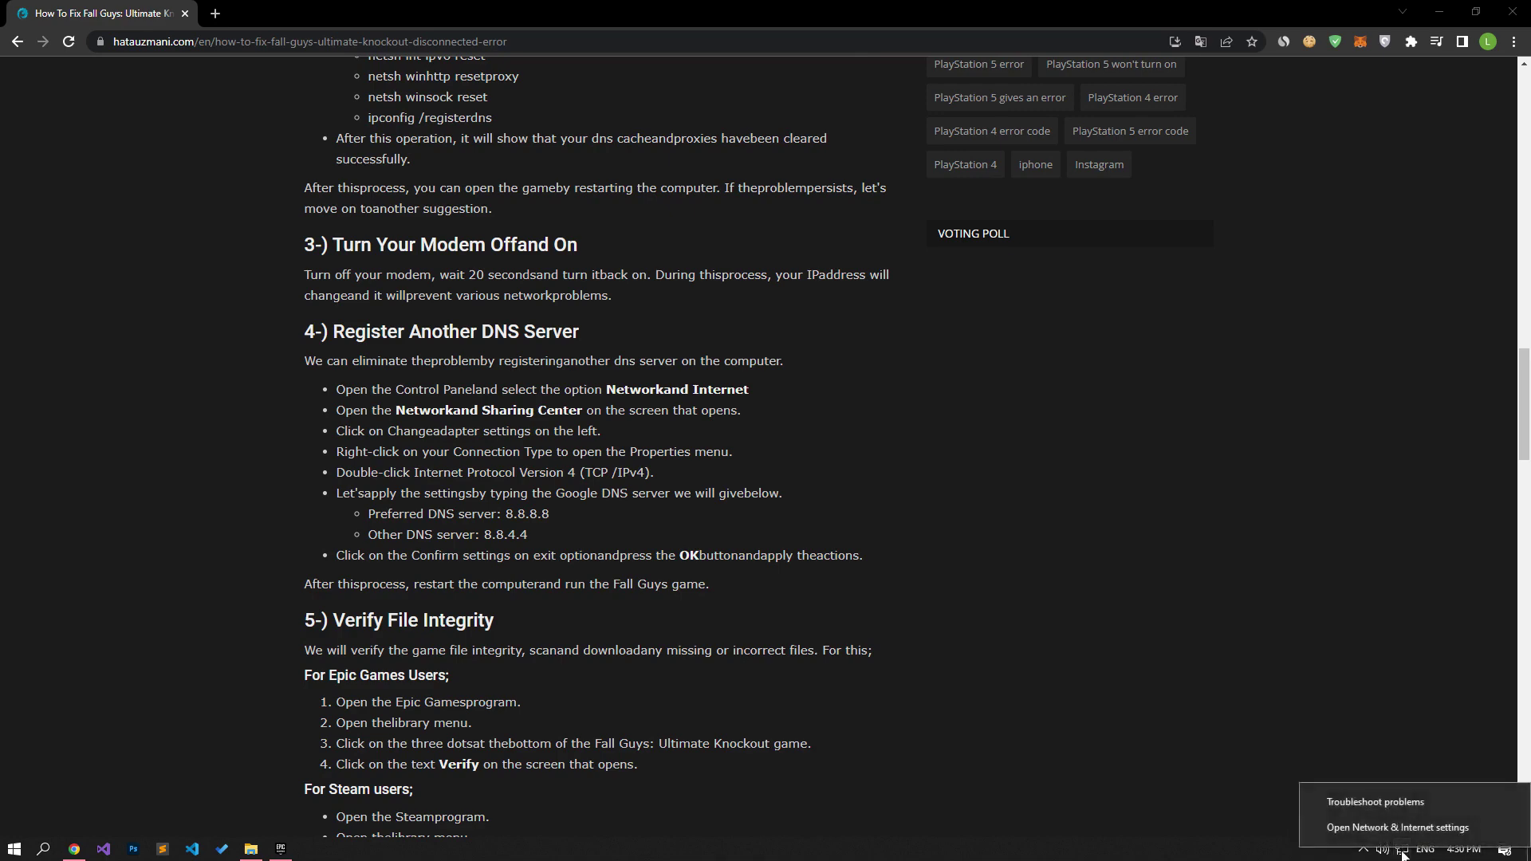
left_click(1364, 828)
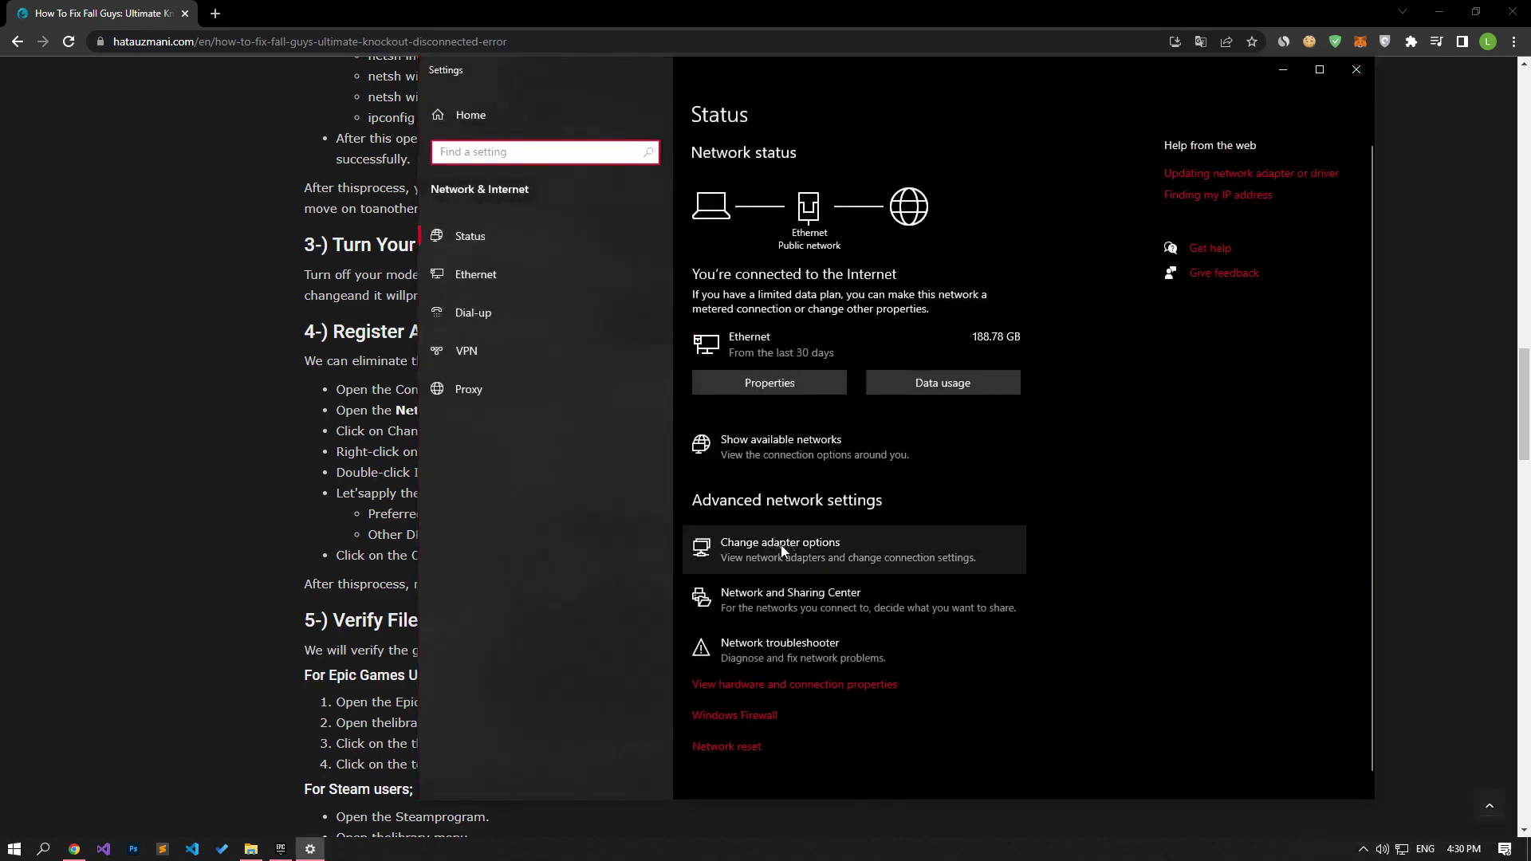
left_click(781, 547)
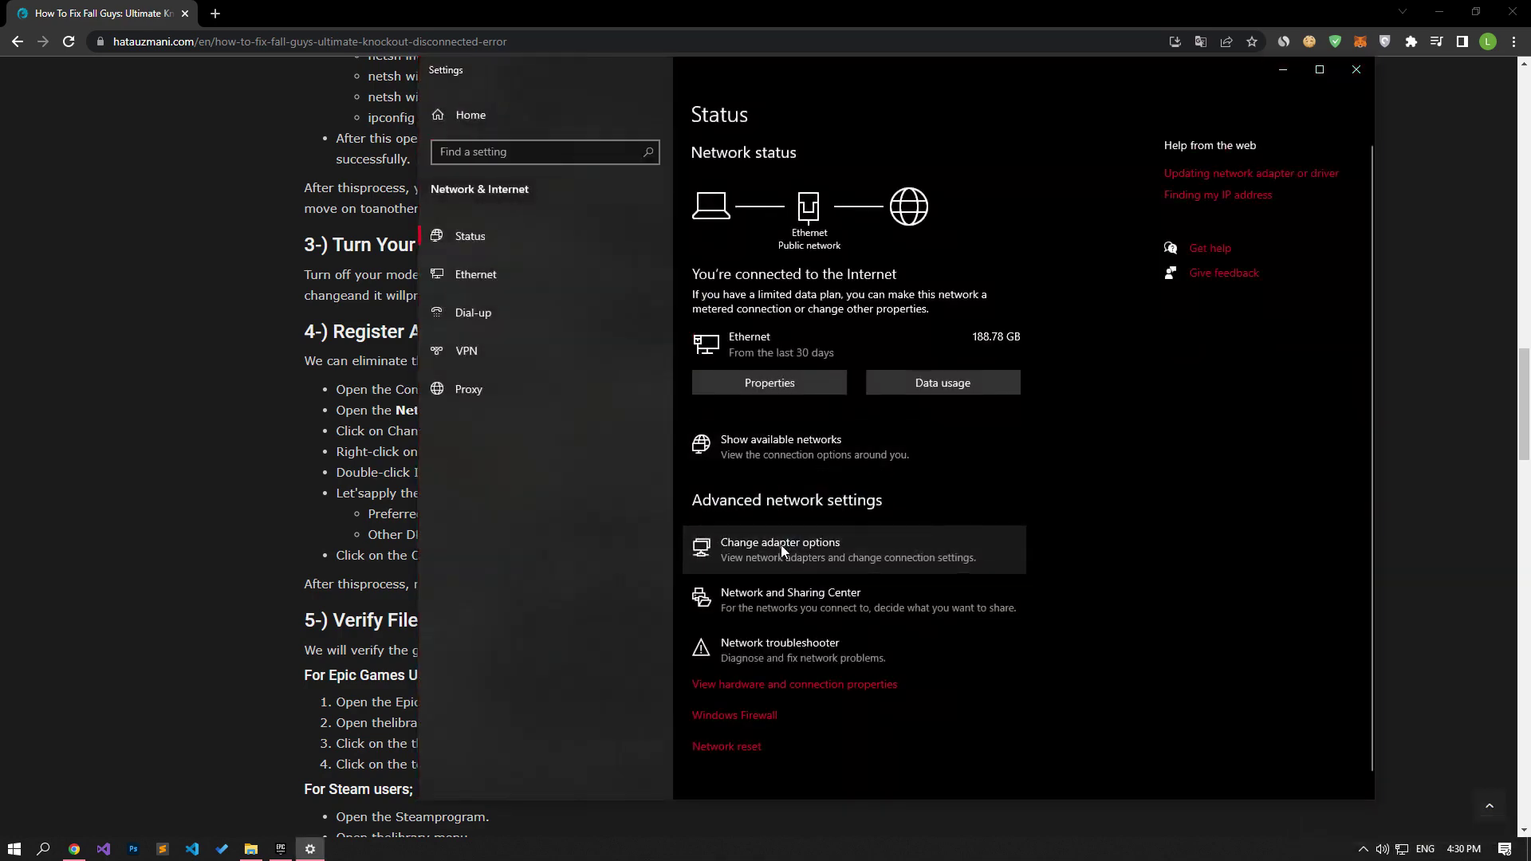
left_click(713, 251)
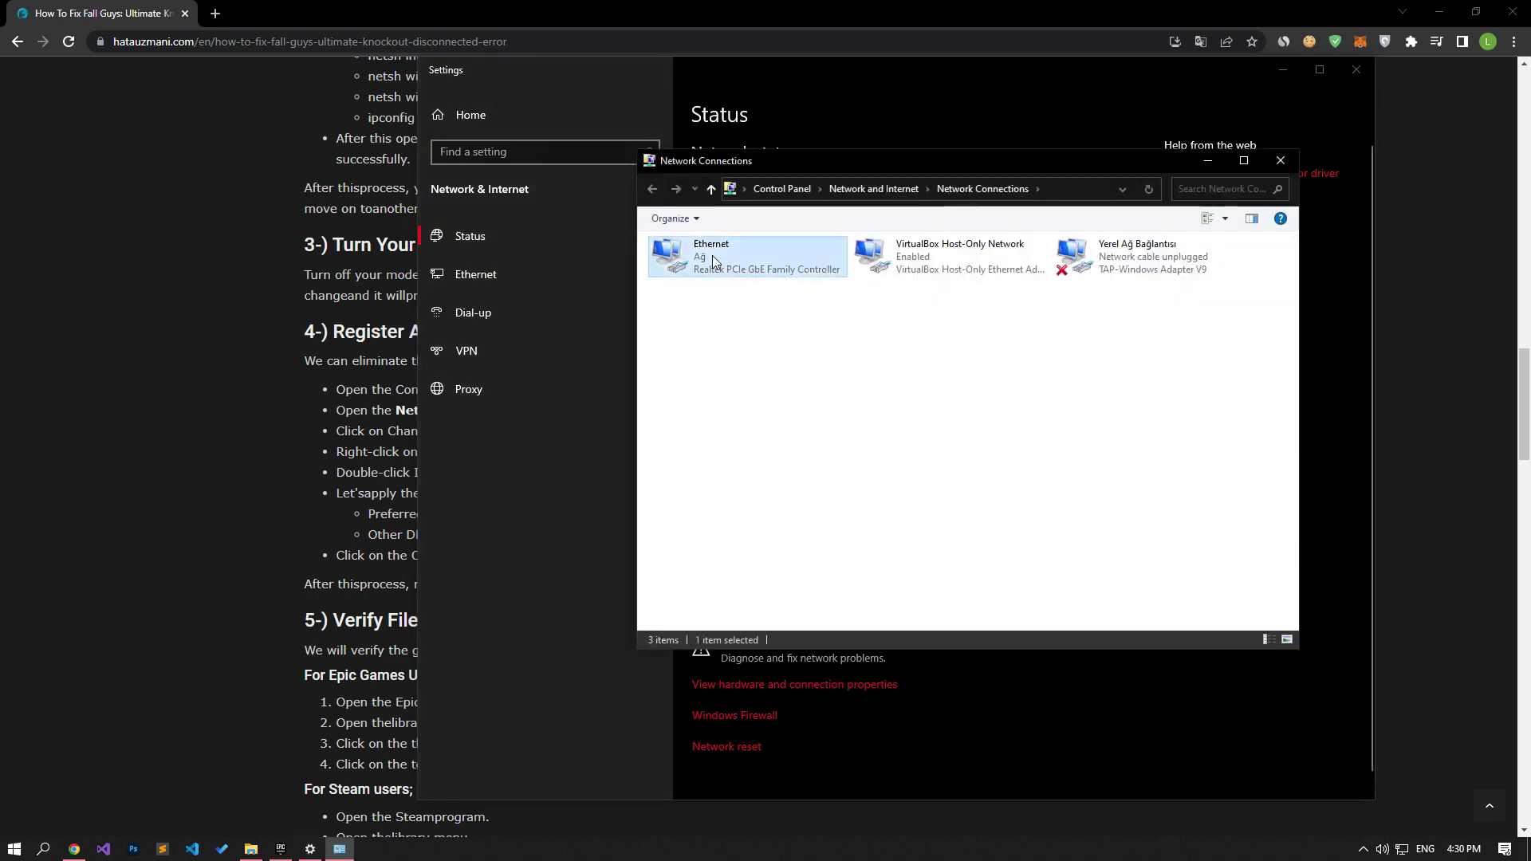
right_click(713, 256)
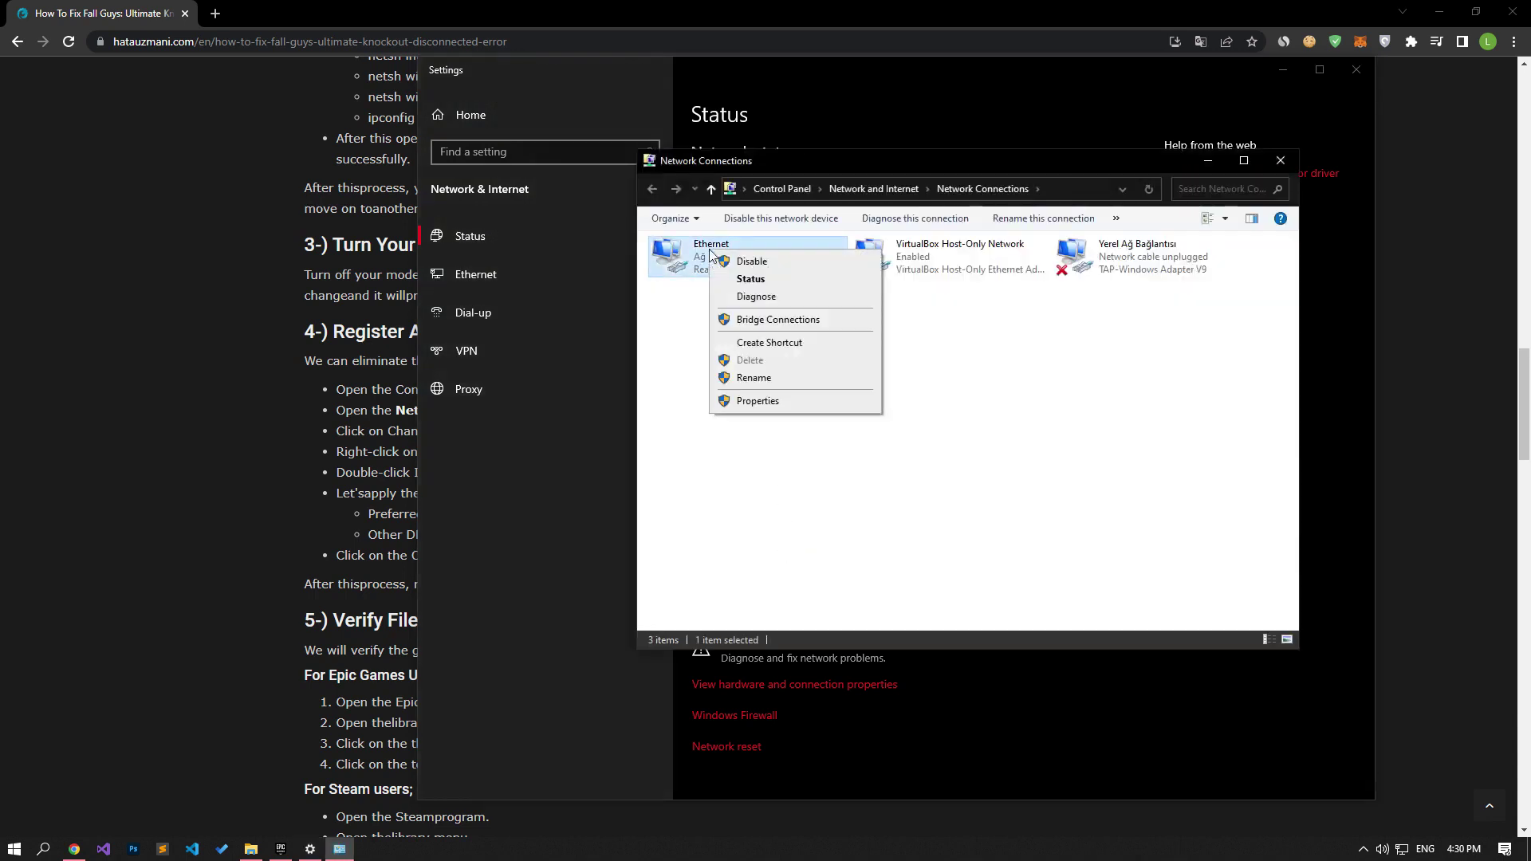
left_click(757, 402)
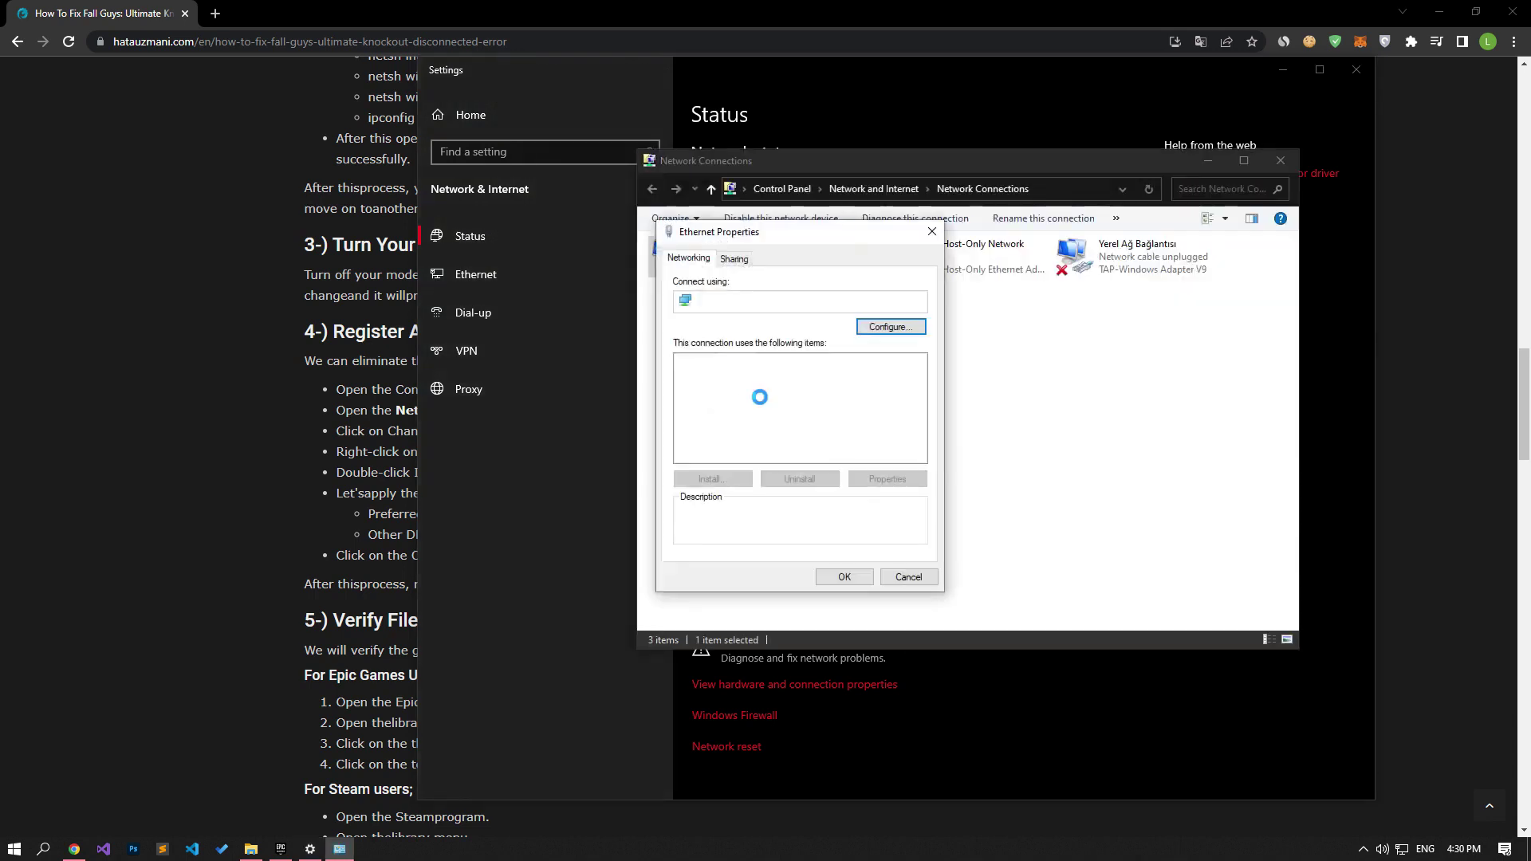
double_click(831, 416)
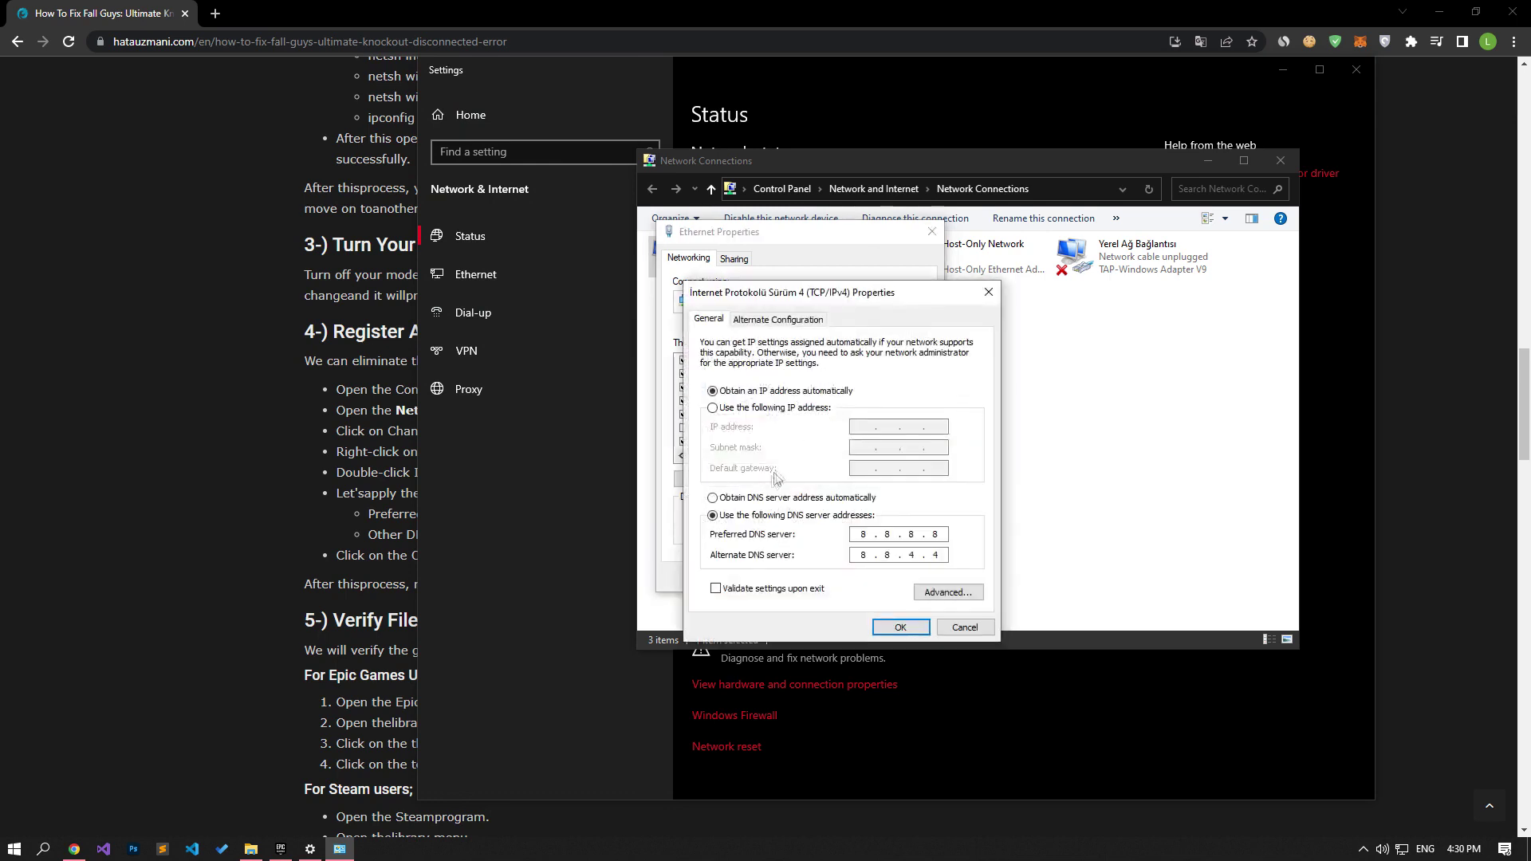
Set the IPv4 DNS servers to 8.8.8.8 and 8.8.4.4 and confirm
left_click(714, 498)
left_click(740, 517)
left_click(806, 593)
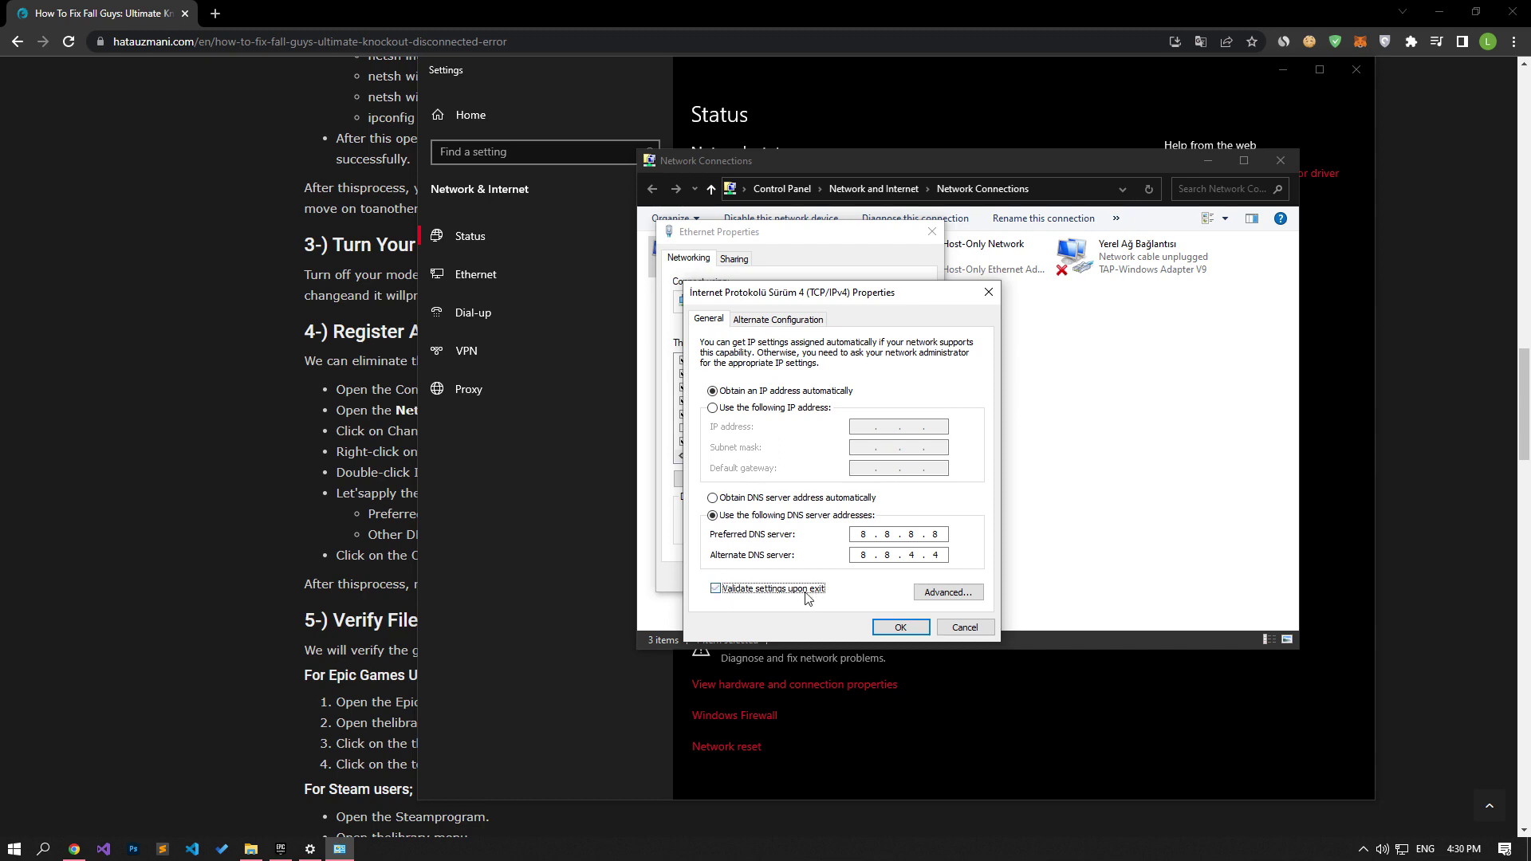
left_click(901, 627)
left_click(856, 576)
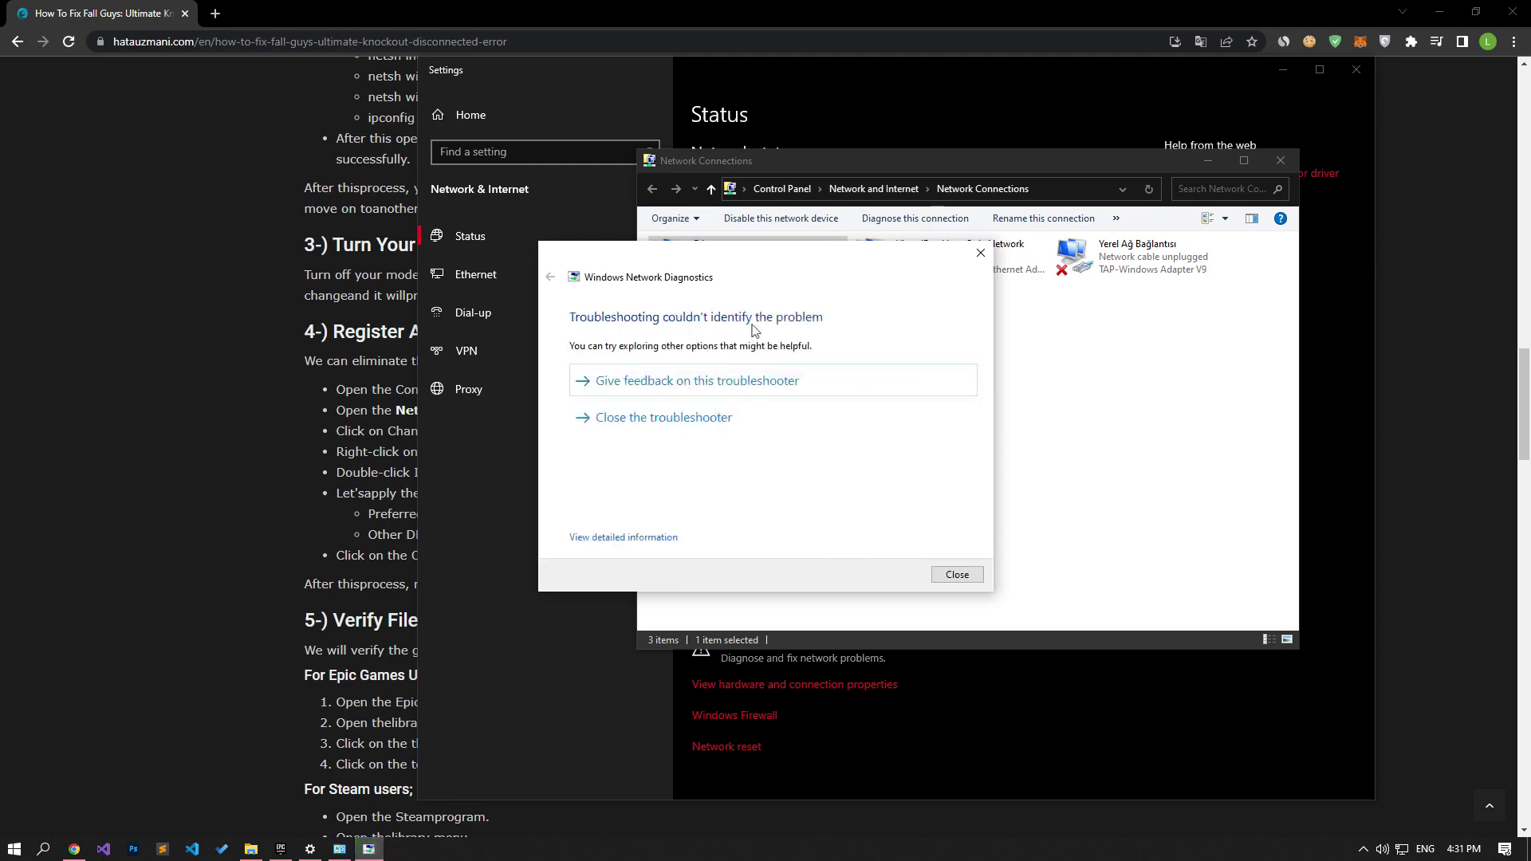
Close the diagnostics, Network Connections and Settings windows, bringing up the Epic Games library
left_click(971, 577)
left_click(1280, 161)
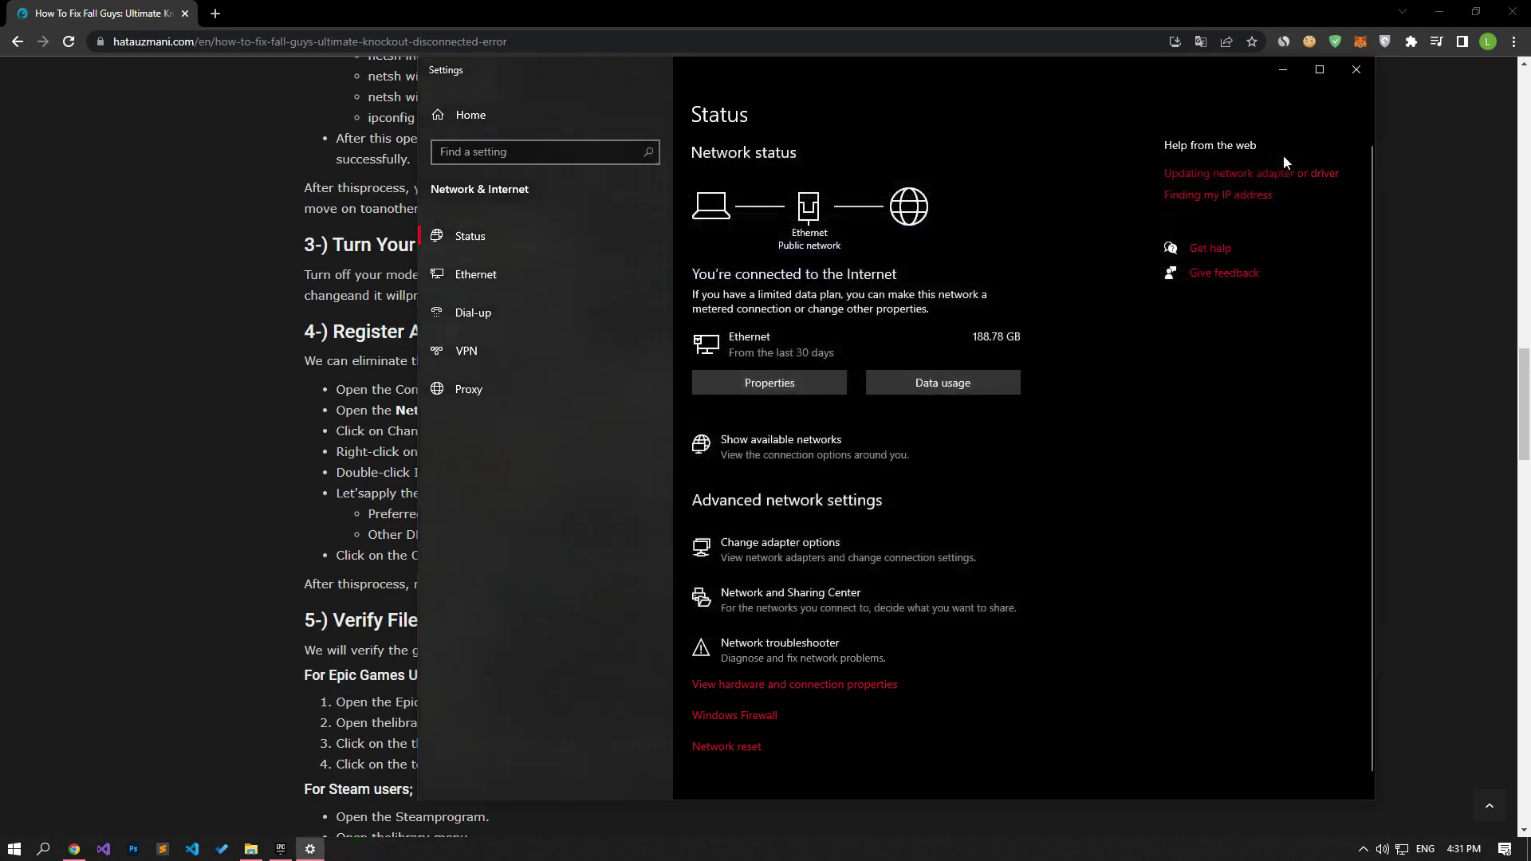
left_click(1357, 71)
left_click(281, 848)
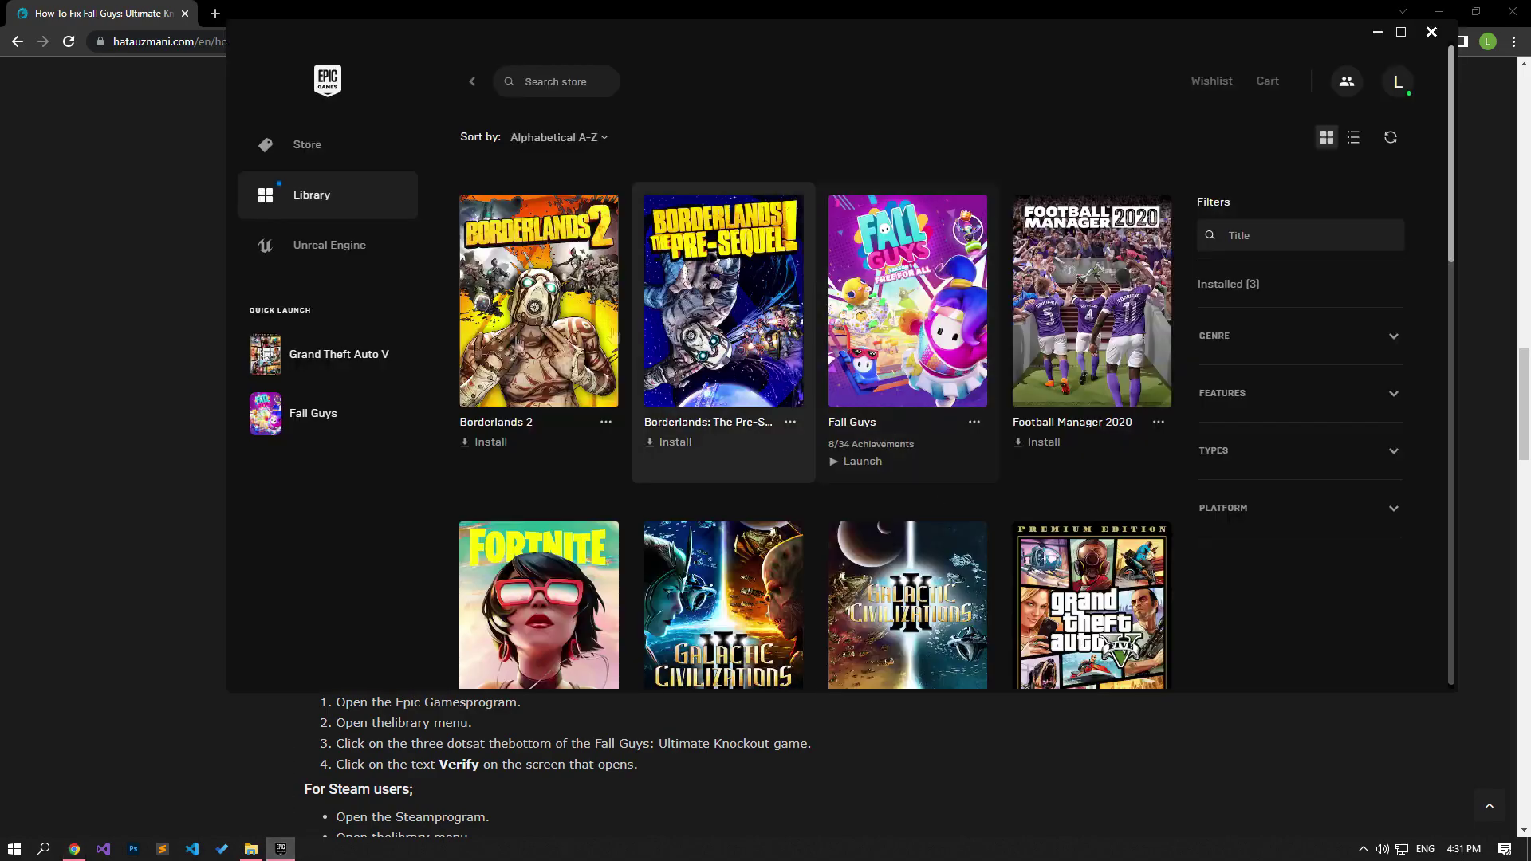
Open Fall Guys' Manage options with the Verify files option in the Epic Games library
left_click(142, 422)
scroll(181, 581, "down", 6)
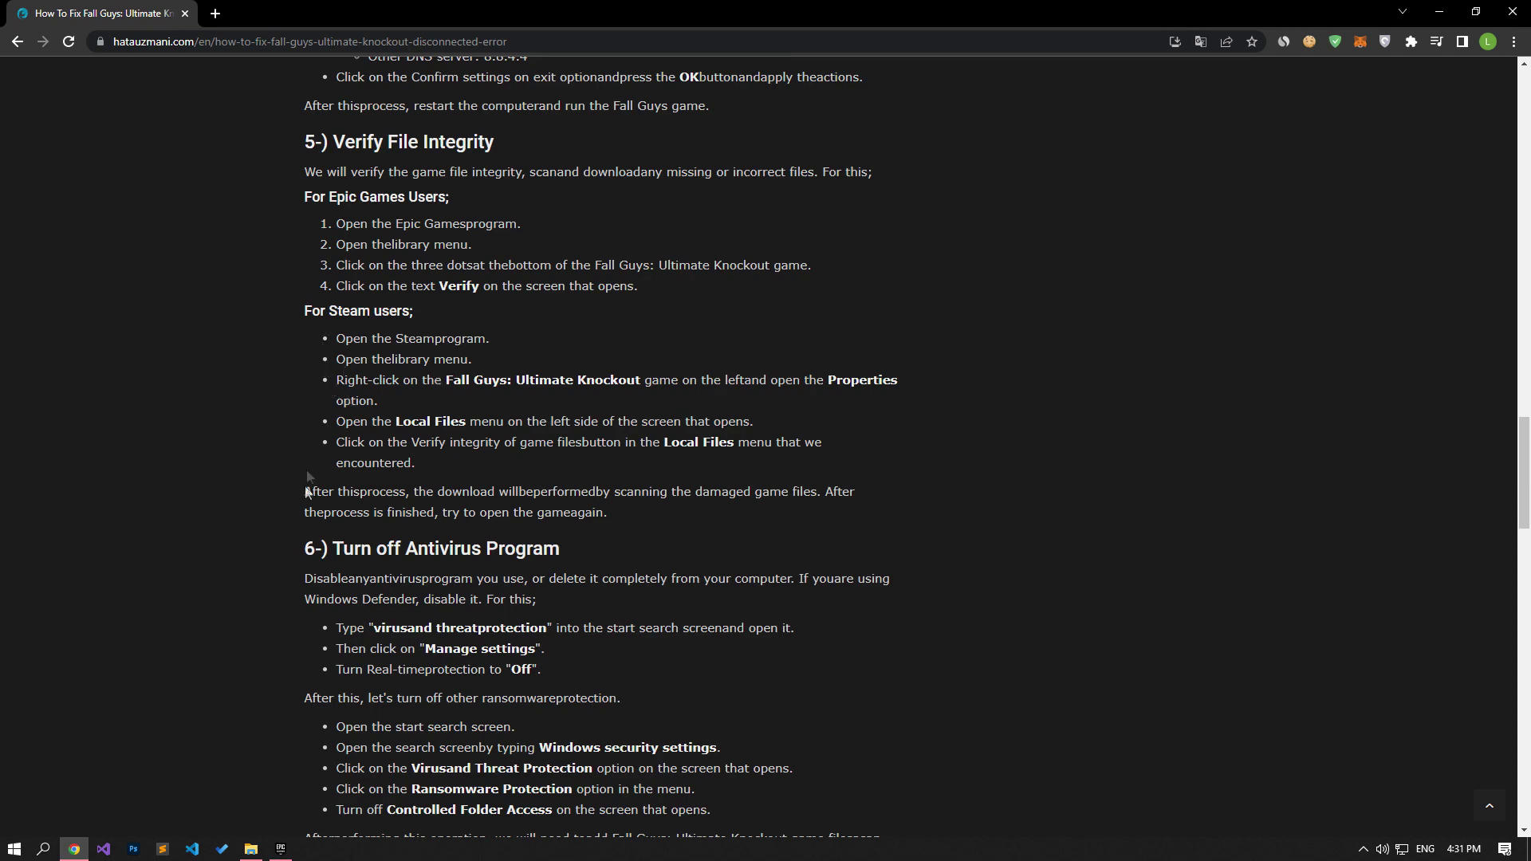
left_click(279, 848)
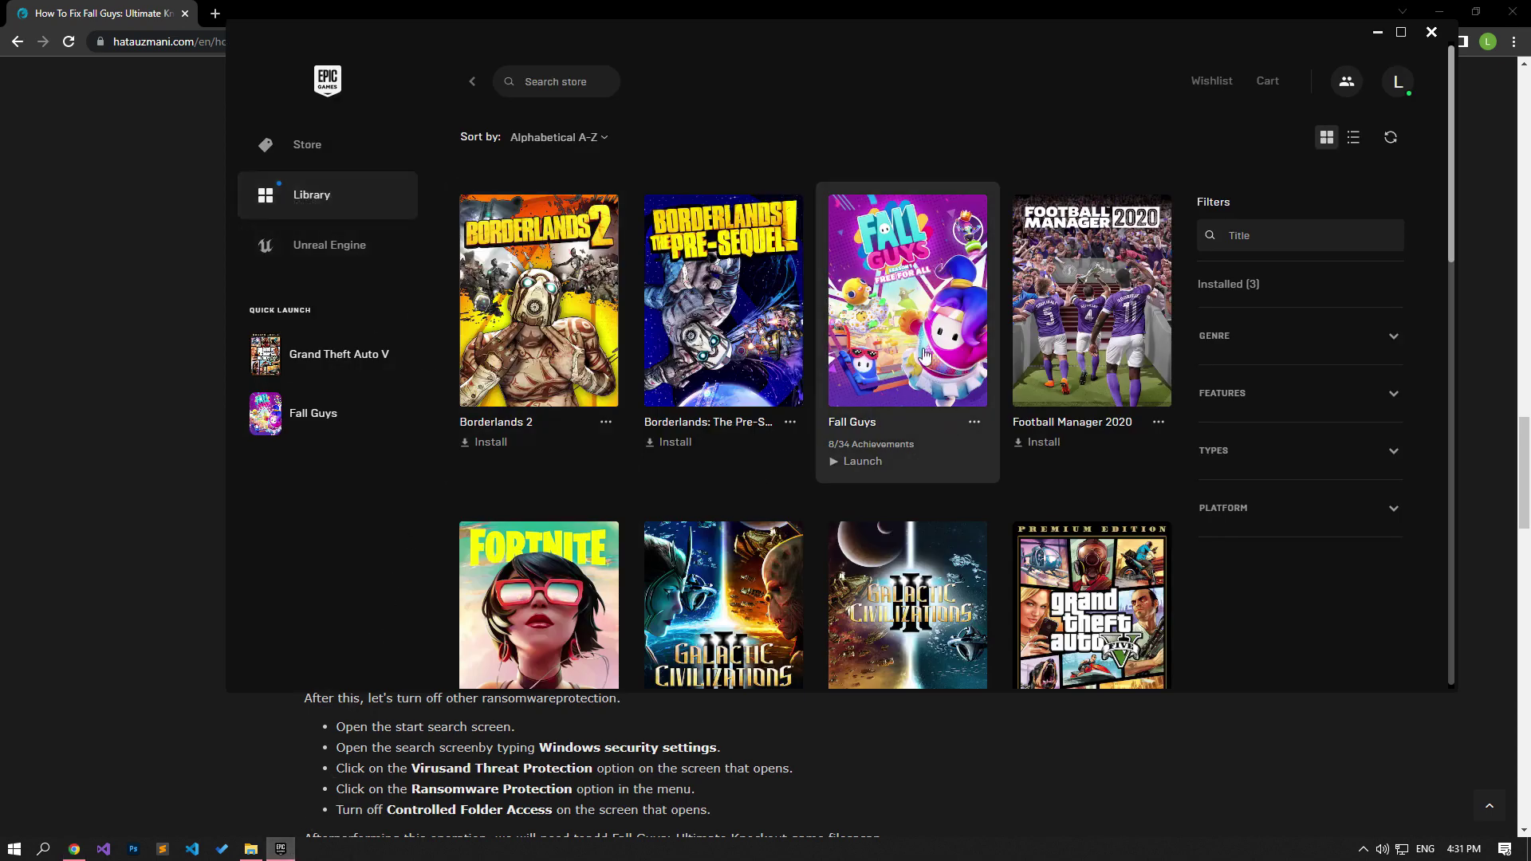
left_click(973, 427)
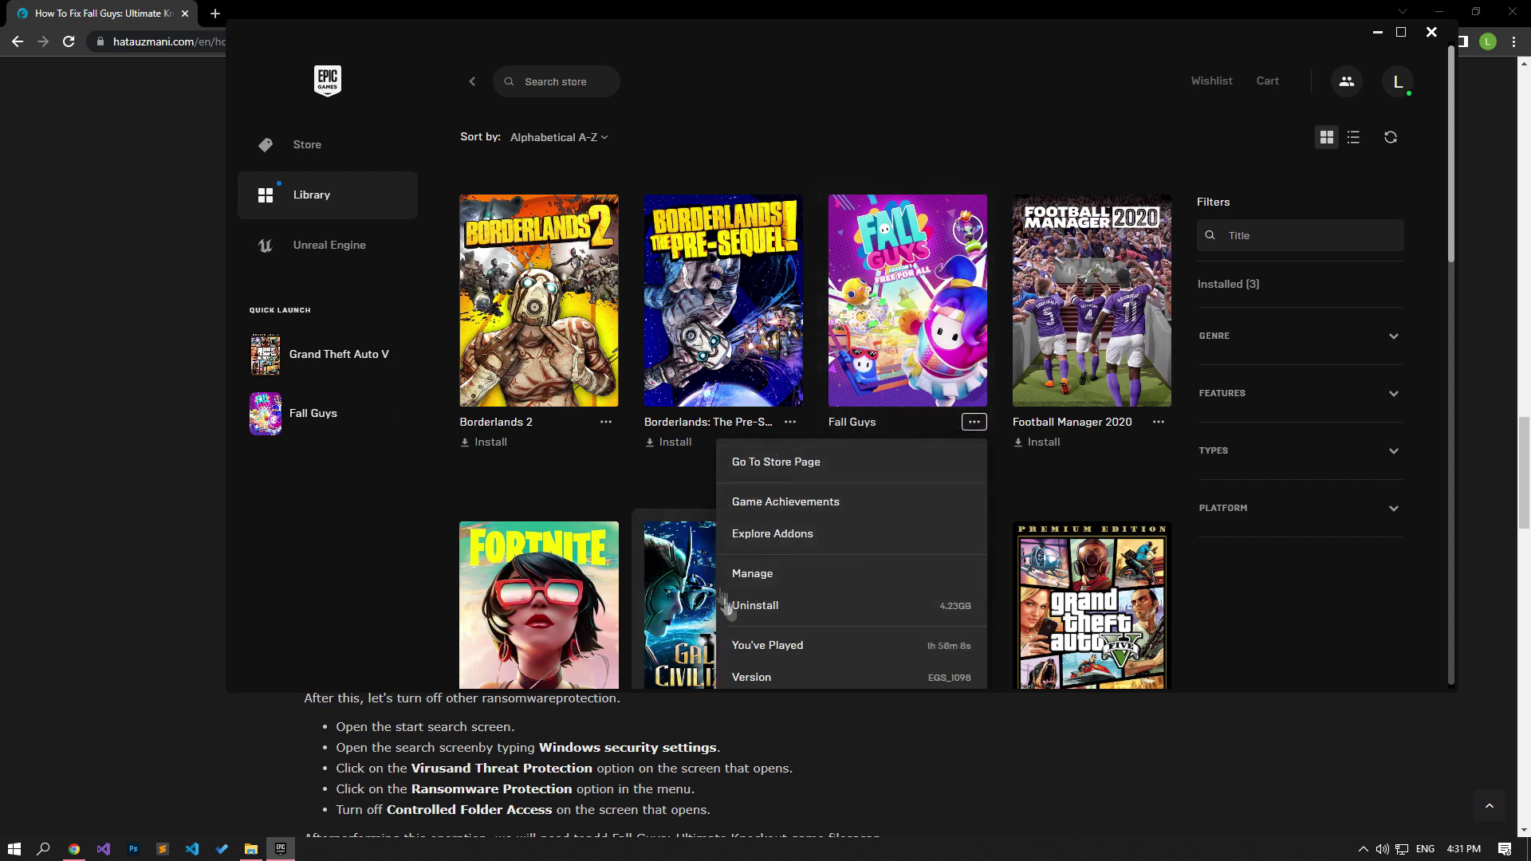
scroll(828, 507, "down", 2)
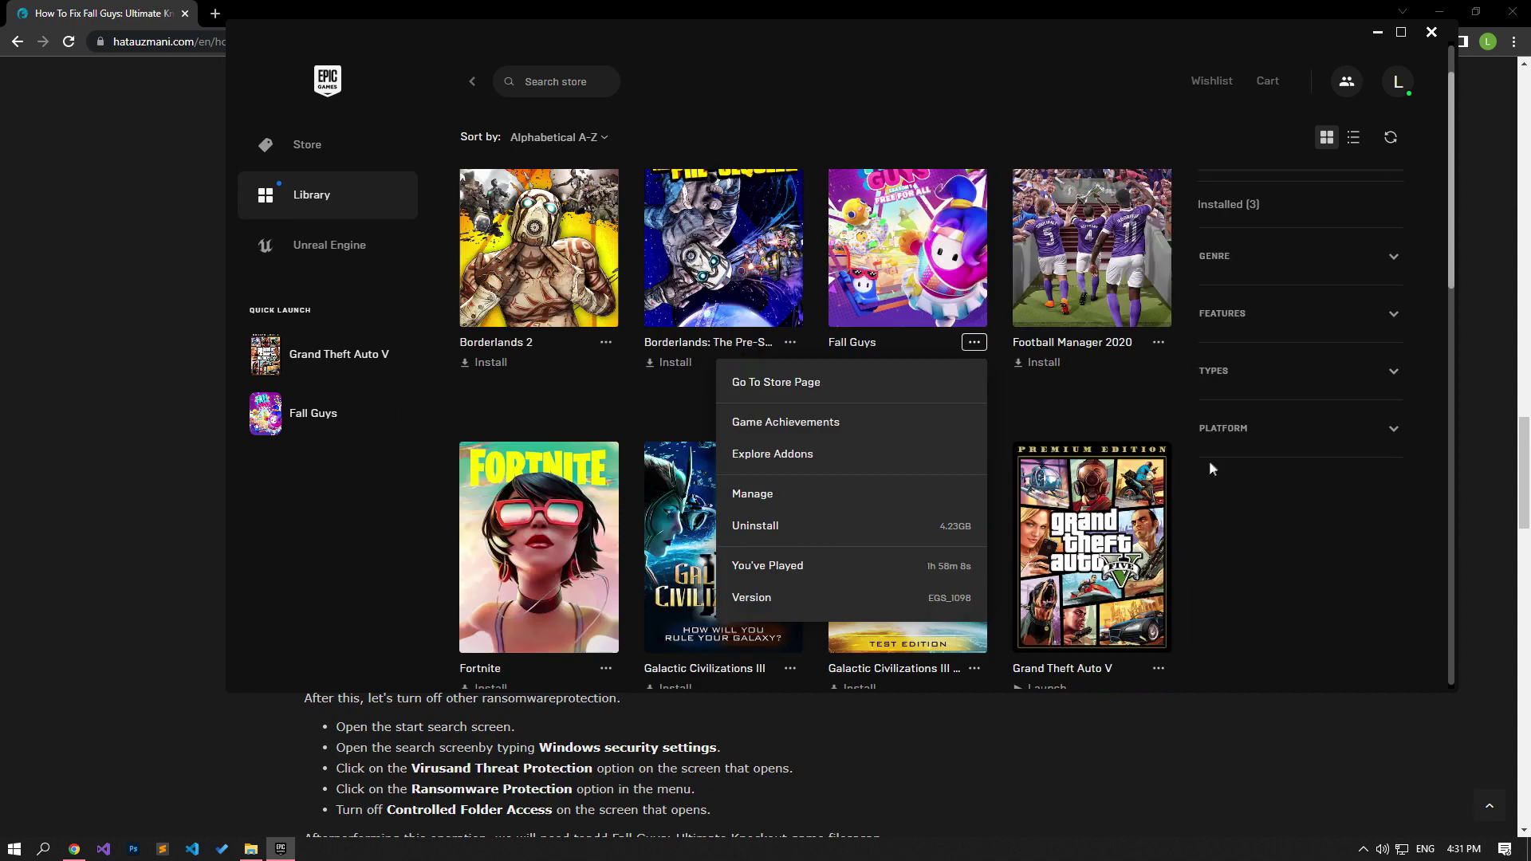
left_click(771, 494)
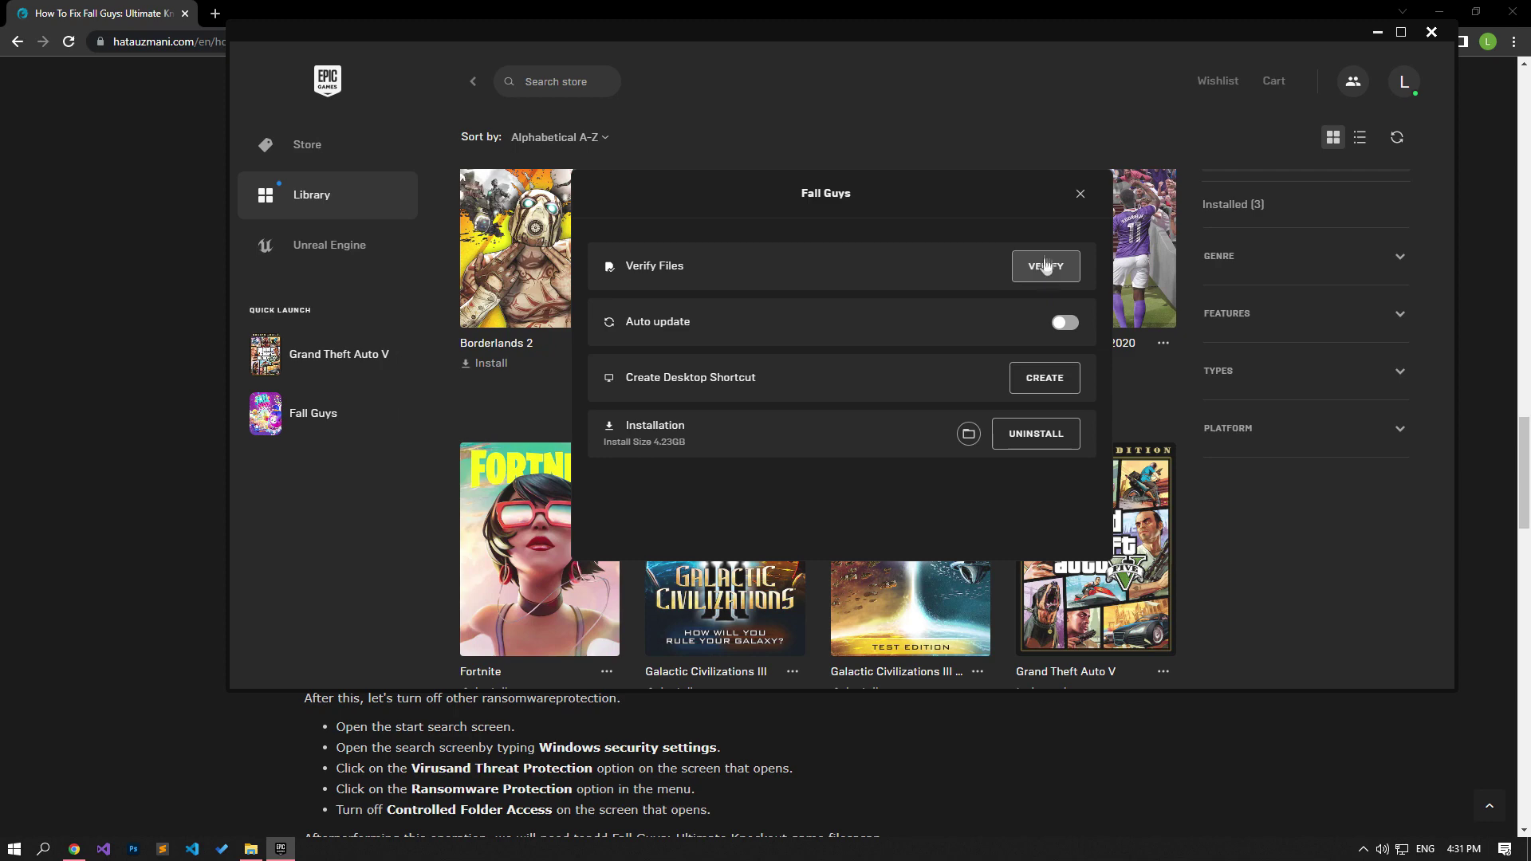
Close the management options and scroll the guide to '6-) Turn off Antivirus Program'
left_click(1081, 194)
left_click(69, 417)
scroll(69, 416, "down", 4)
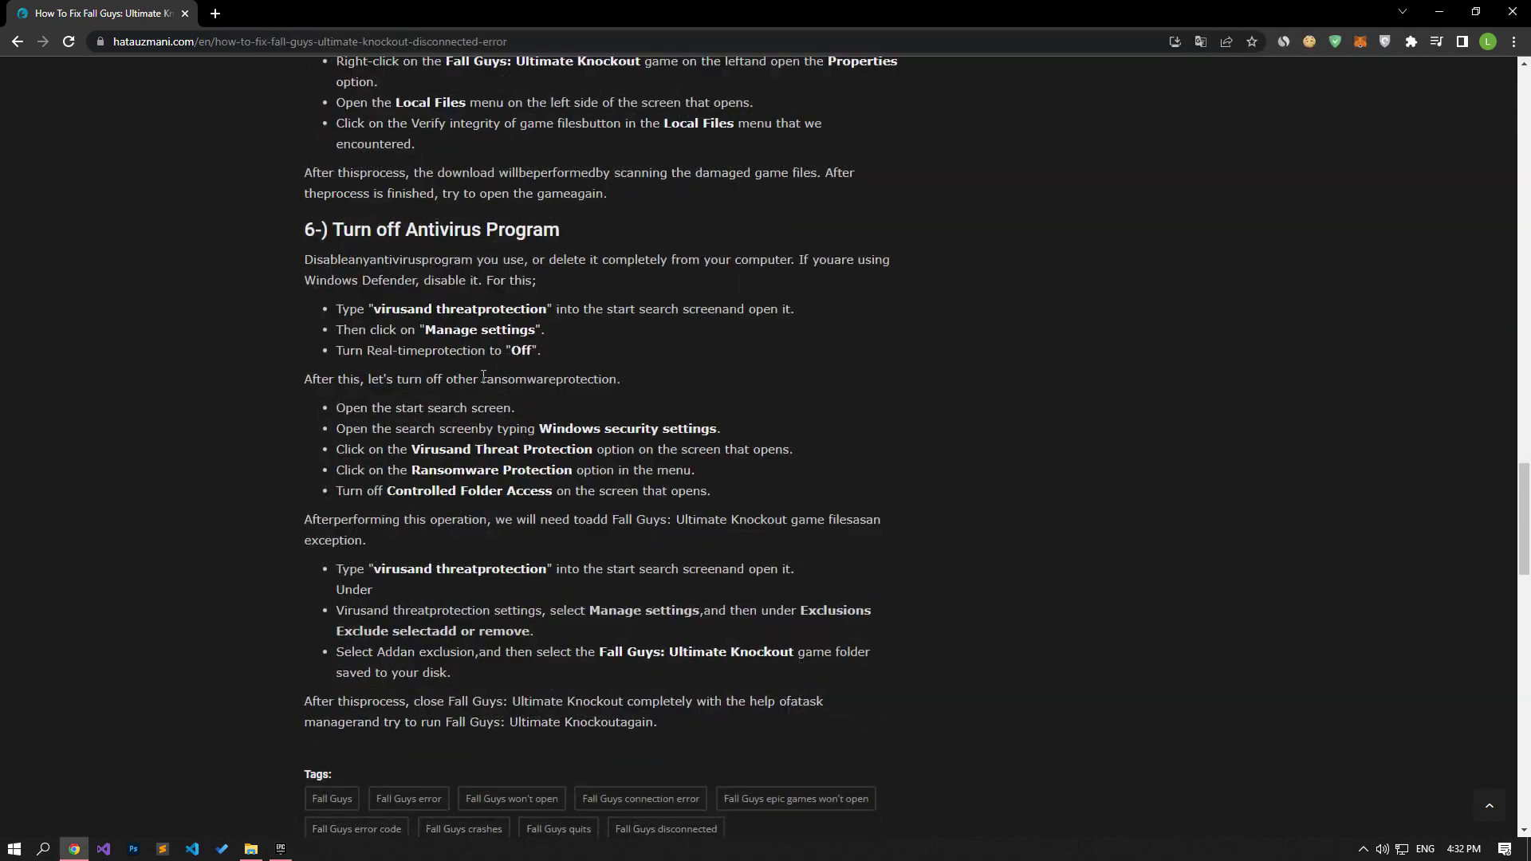
Search 'virus' to open Windows Security's virus protection settings and turn off Controlled folder access
left_click(13, 849)
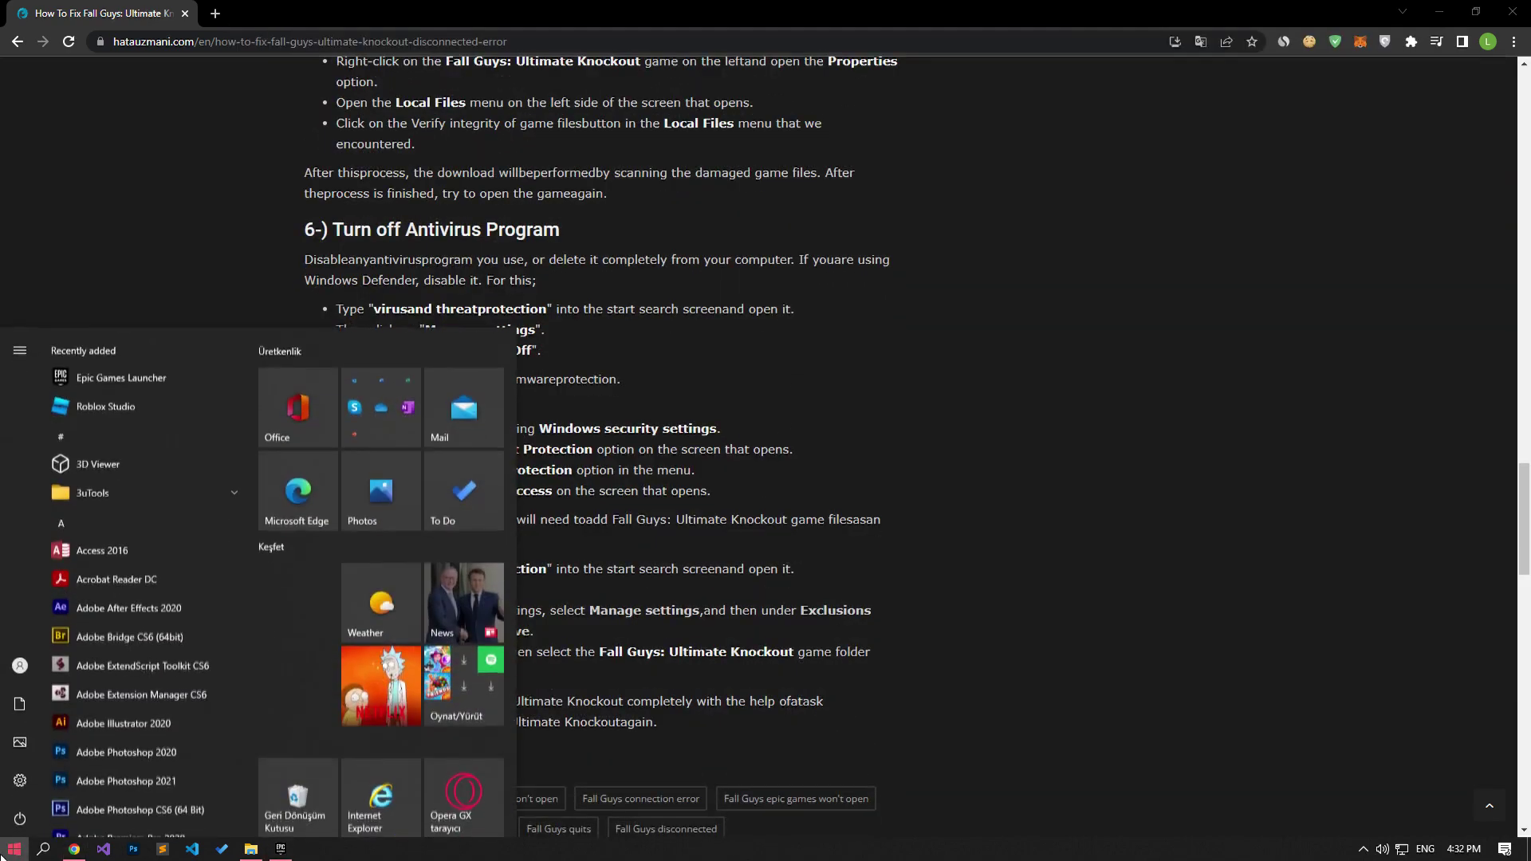
type("virus")
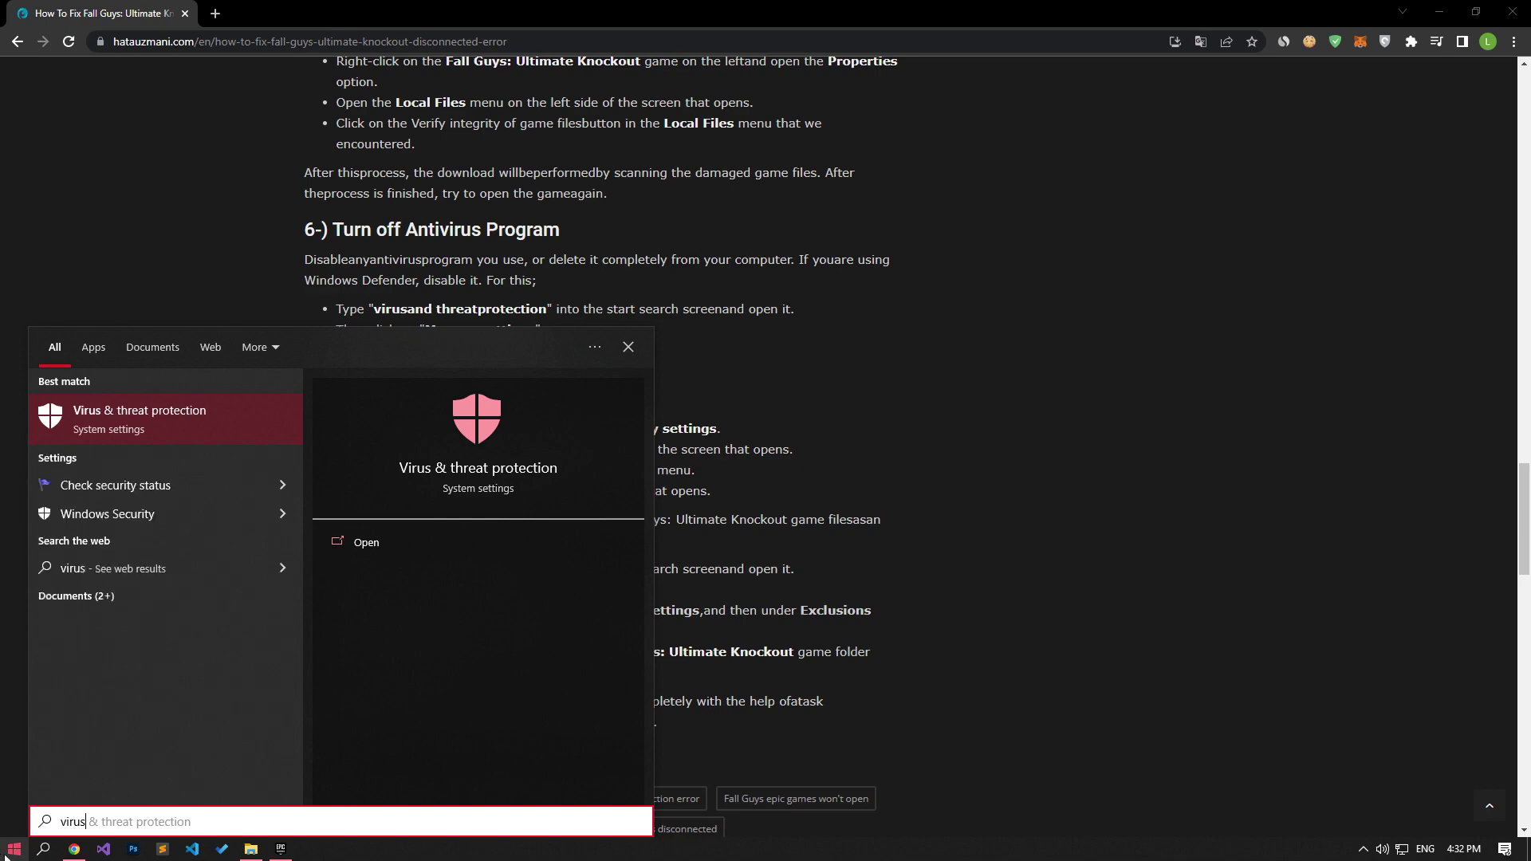
left_click(134, 441)
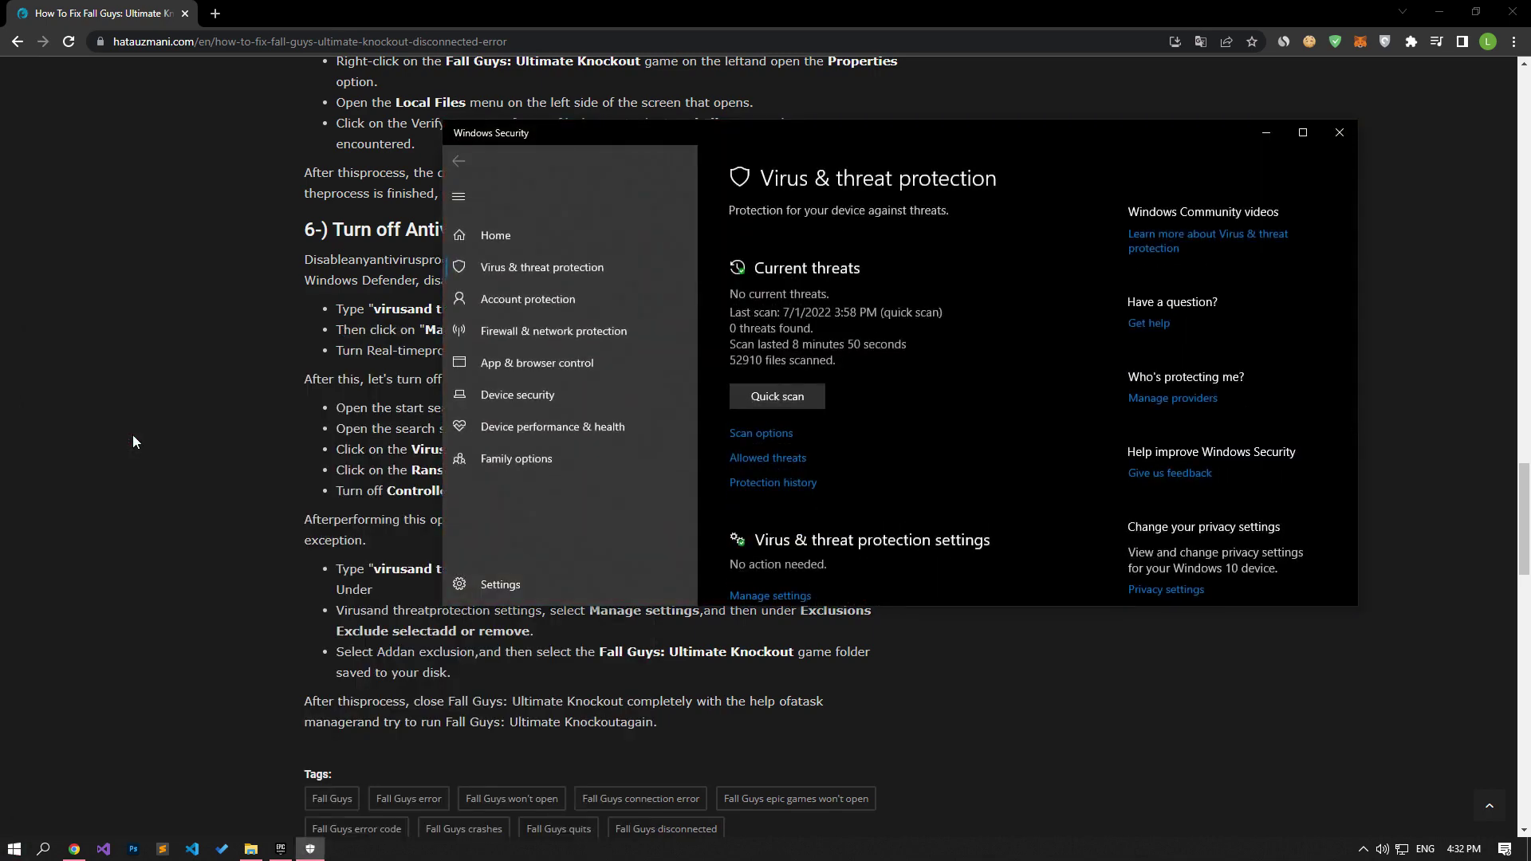
scroll(817, 354, "down", 3)
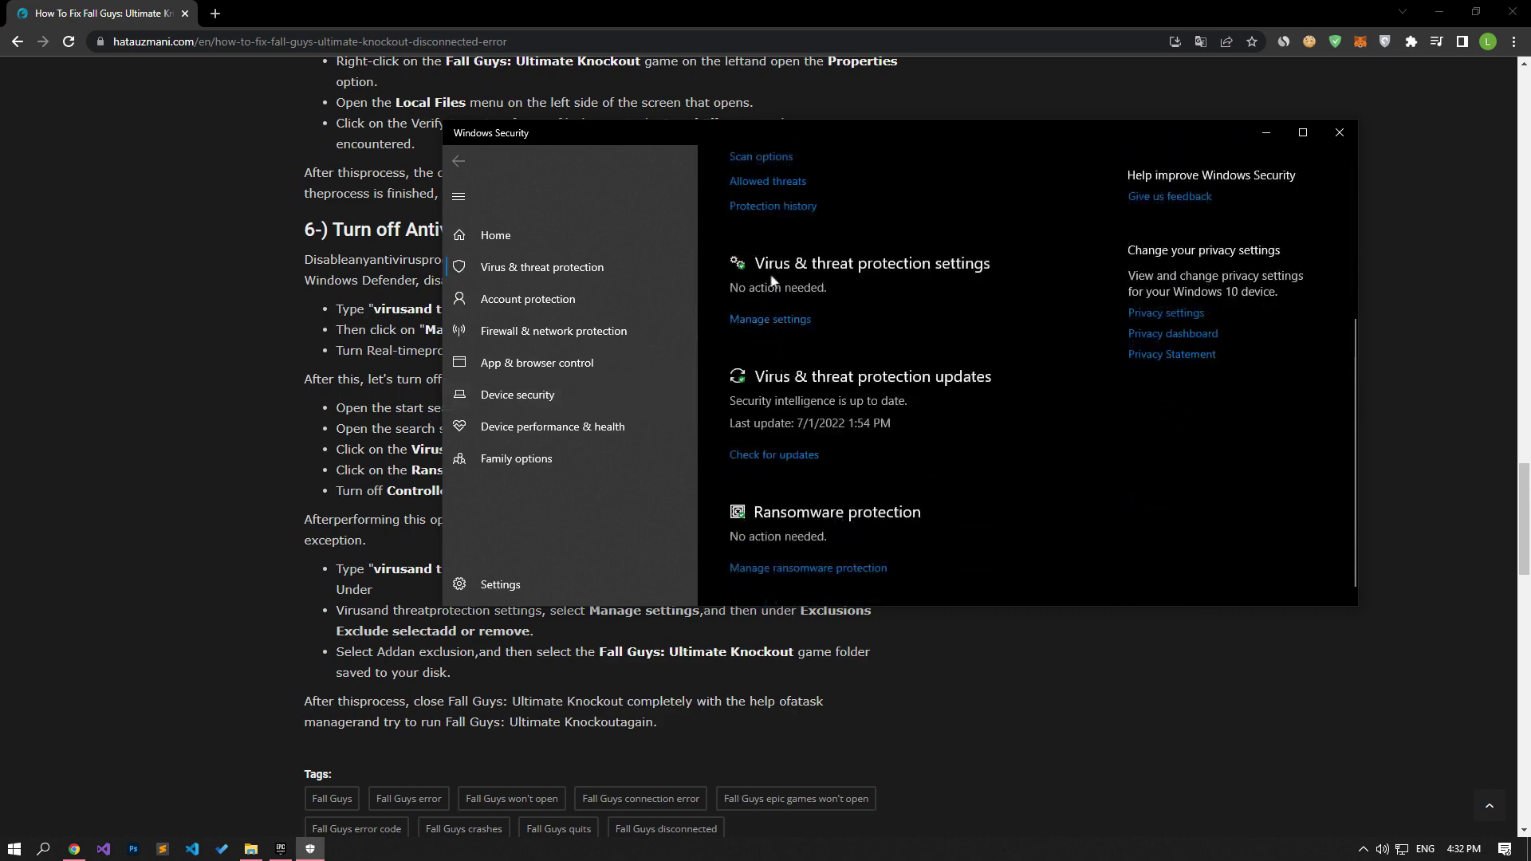
left_click(768, 321)
scroll(771, 322, "down", 5)
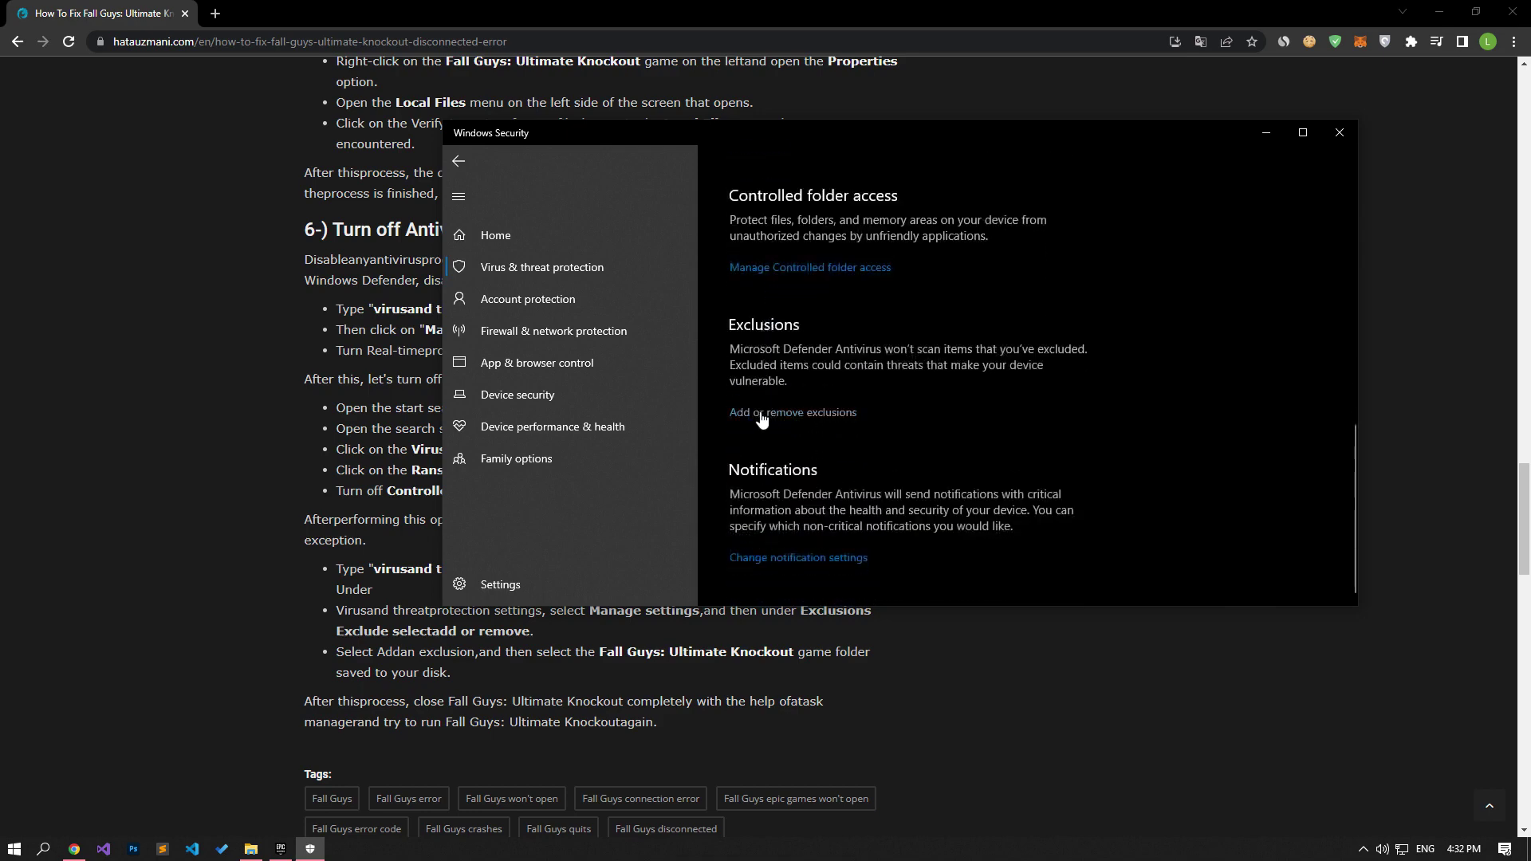
left_click(767, 269)
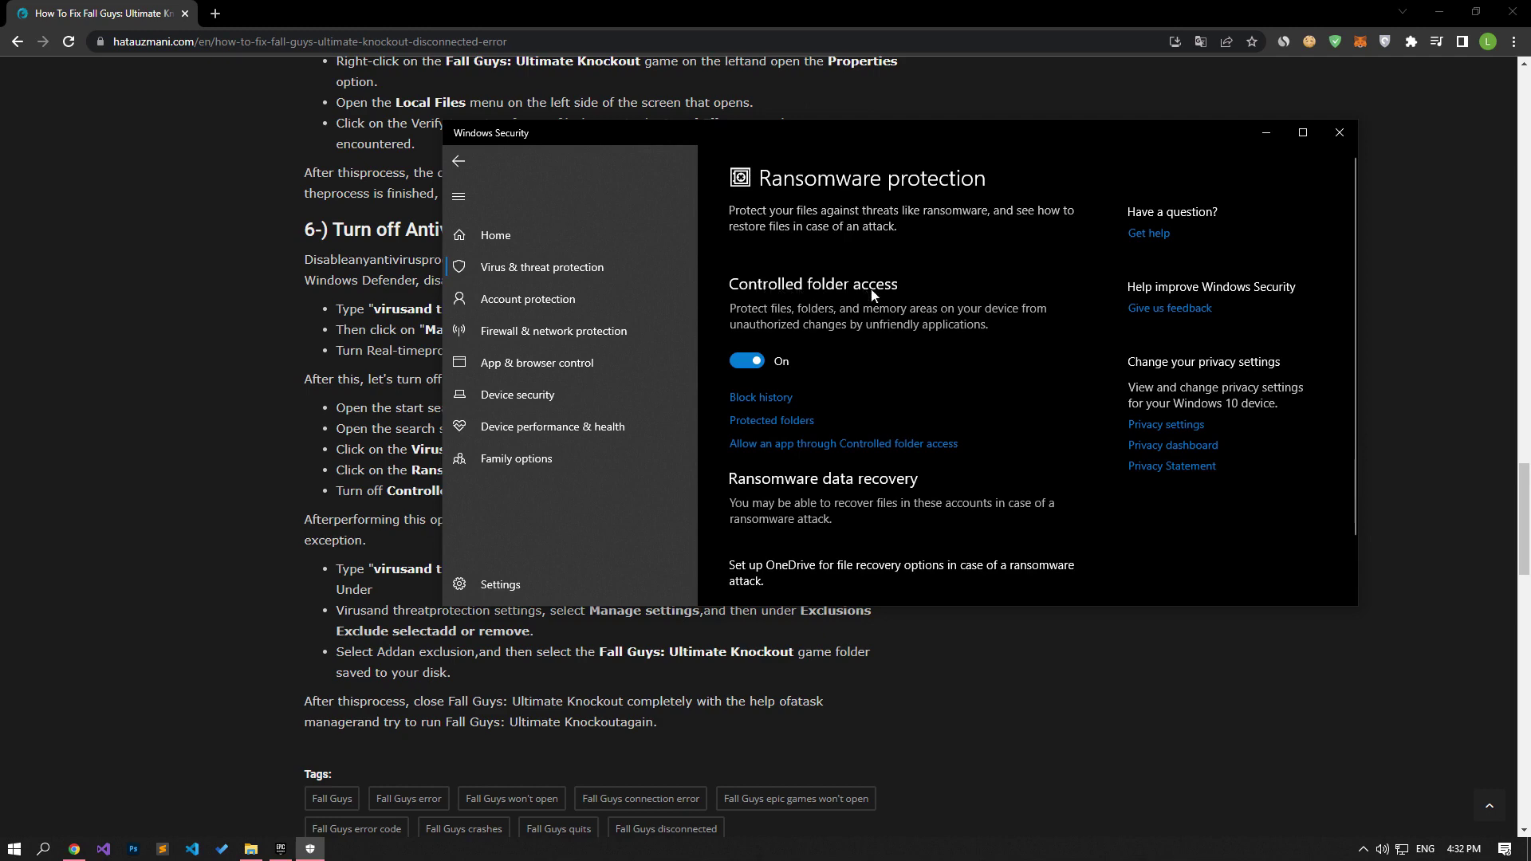
left_click(748, 363)
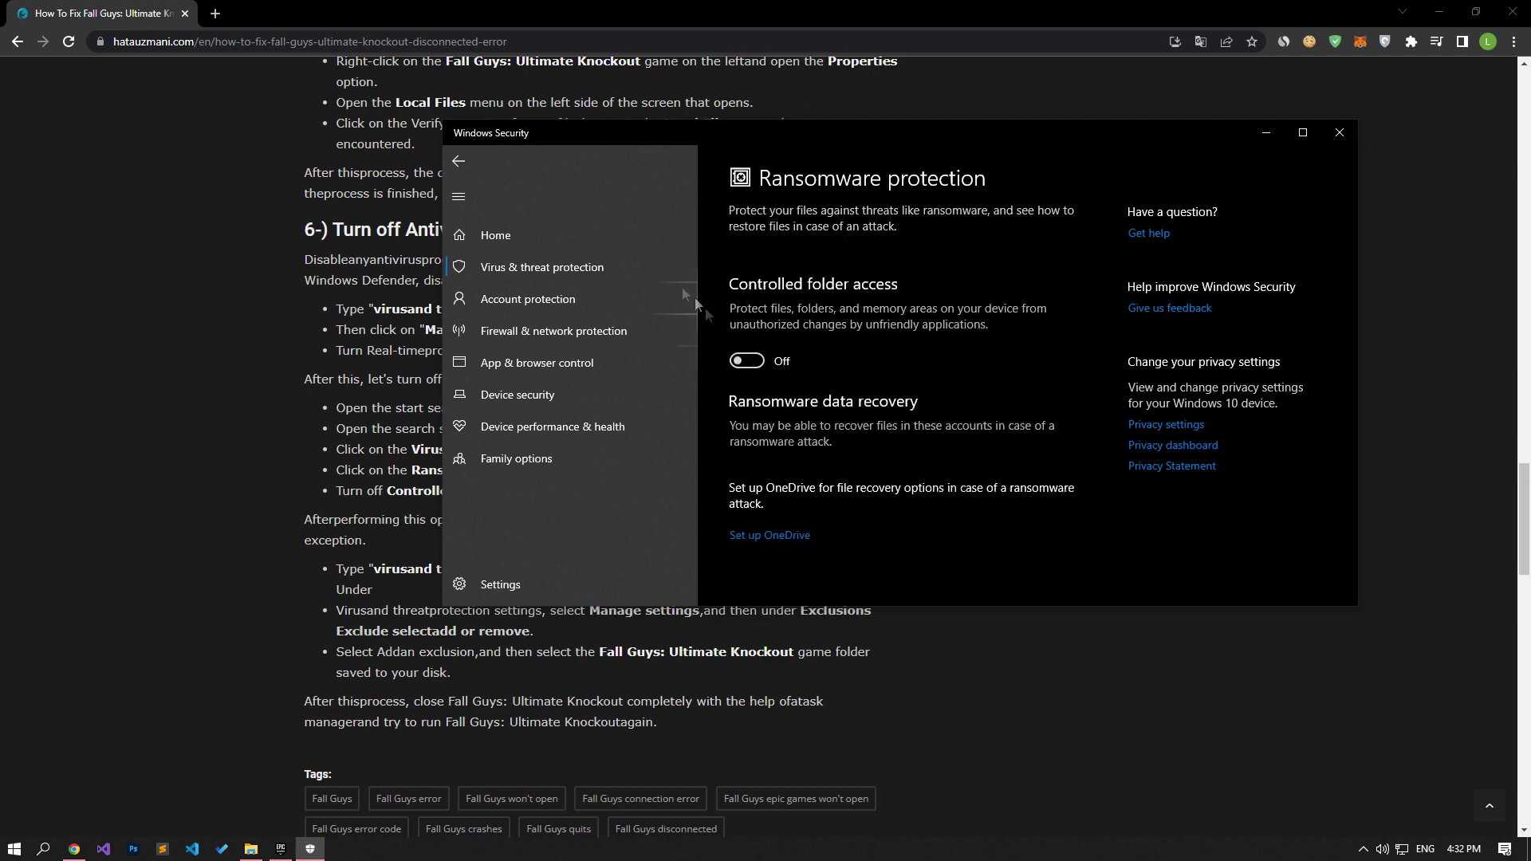
Turn off Real-time protection and open the Defender exclusions list
left_click(466, 162)
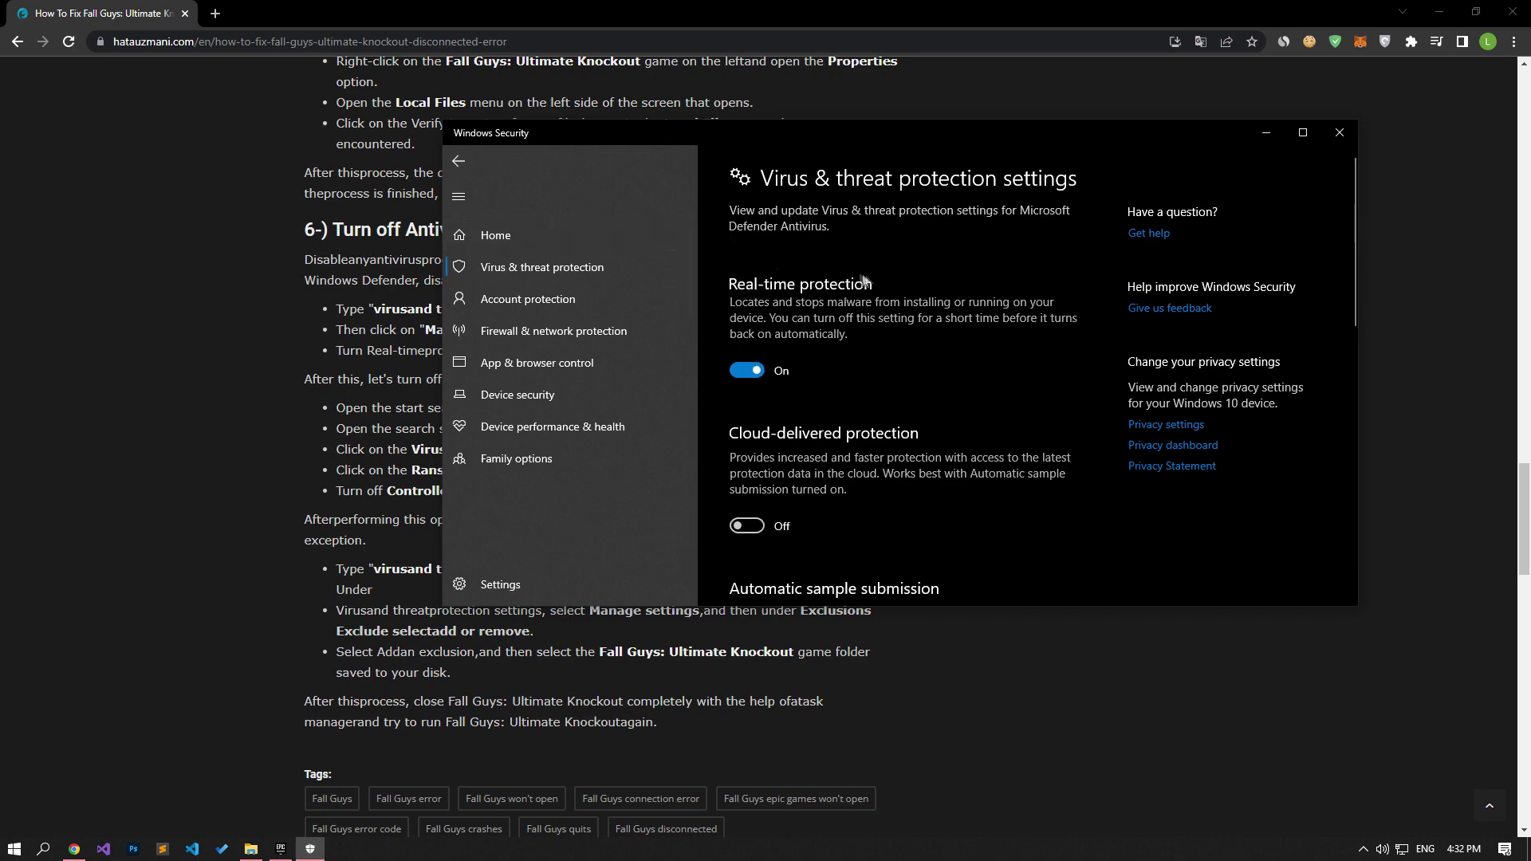
left_click(750, 373)
scroll(933, 359, "down", 5)
scroll(933, 359, "down", 5)
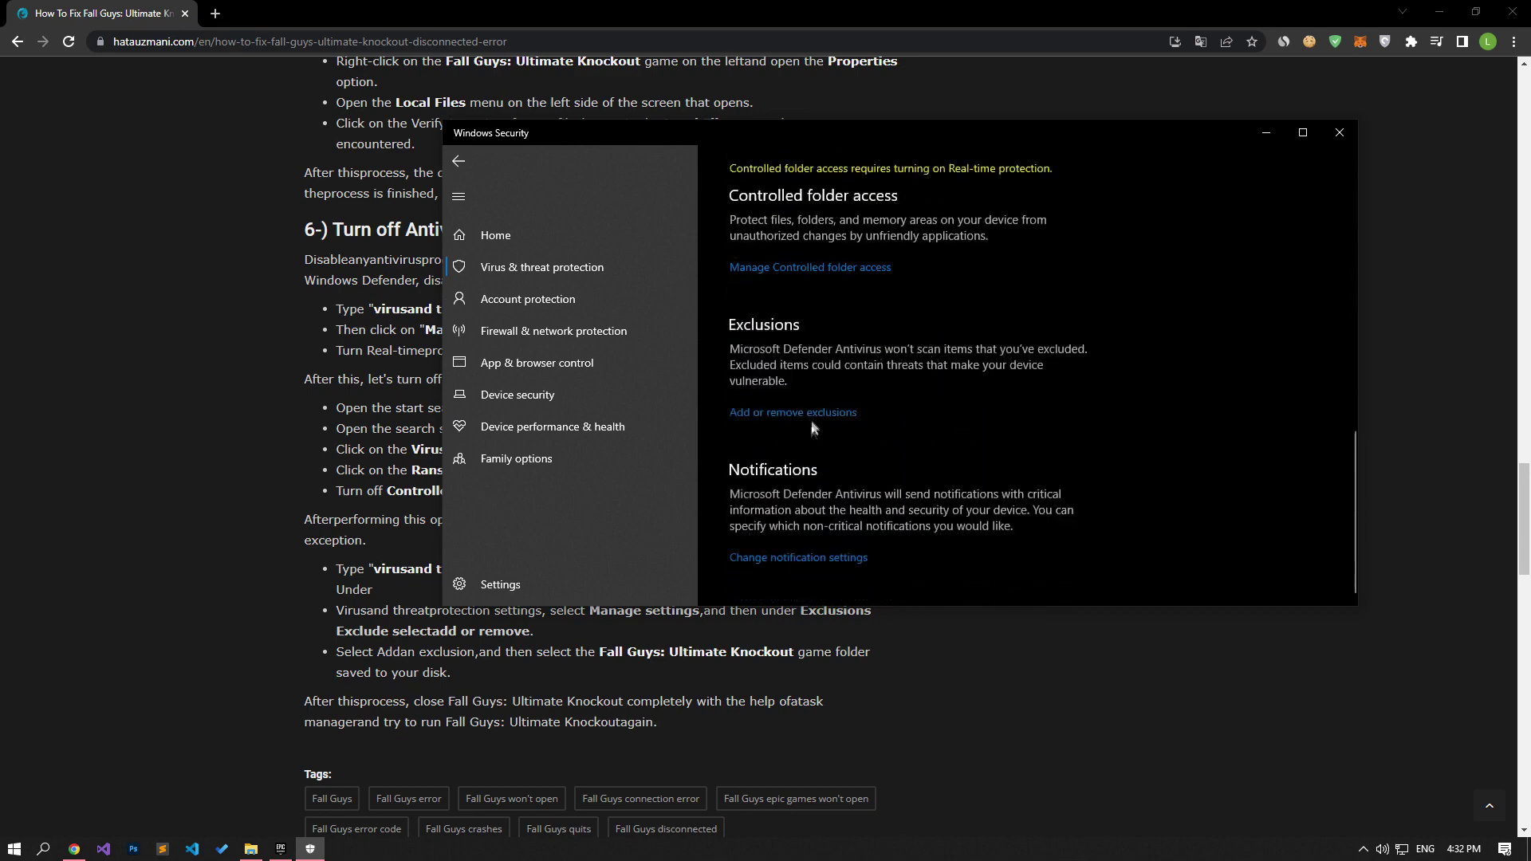
left_click(784, 421)
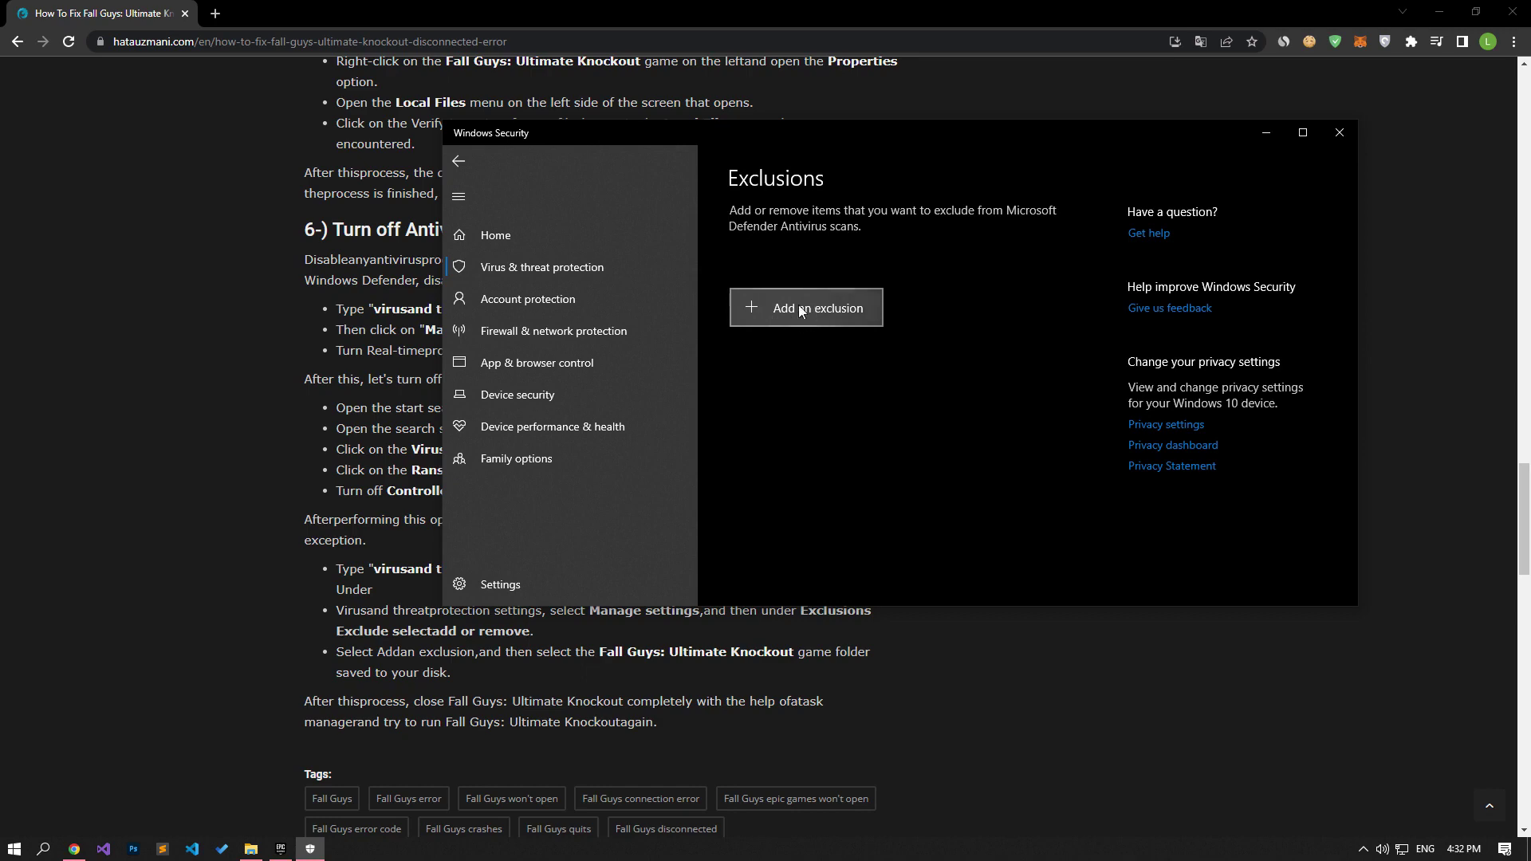
Open the Fall Guys install folder from its Manage options in Epic Games Launcher
left_click(280, 848)
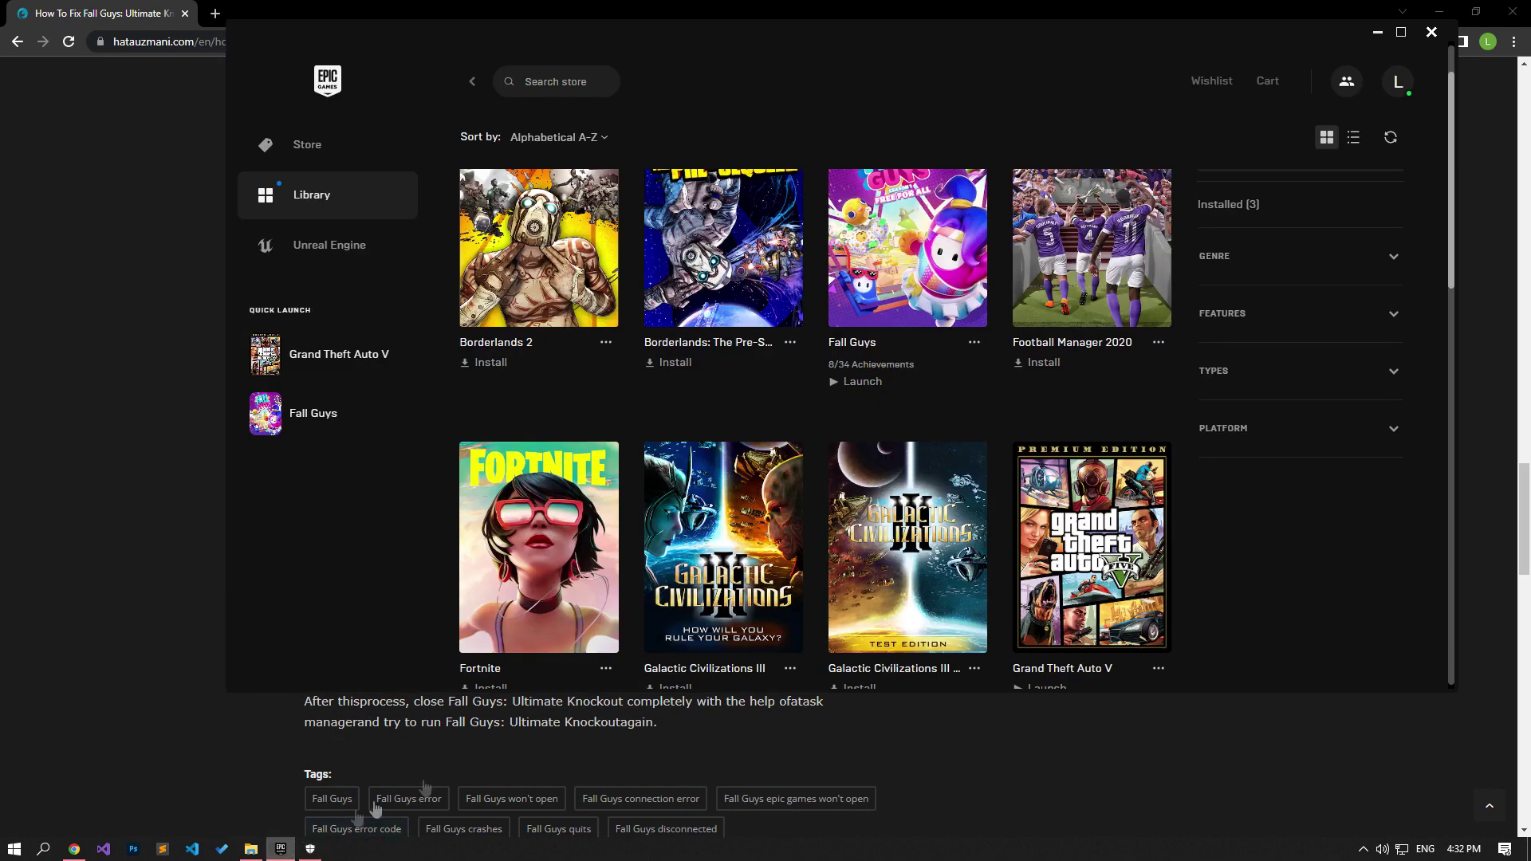
left_click(974, 342)
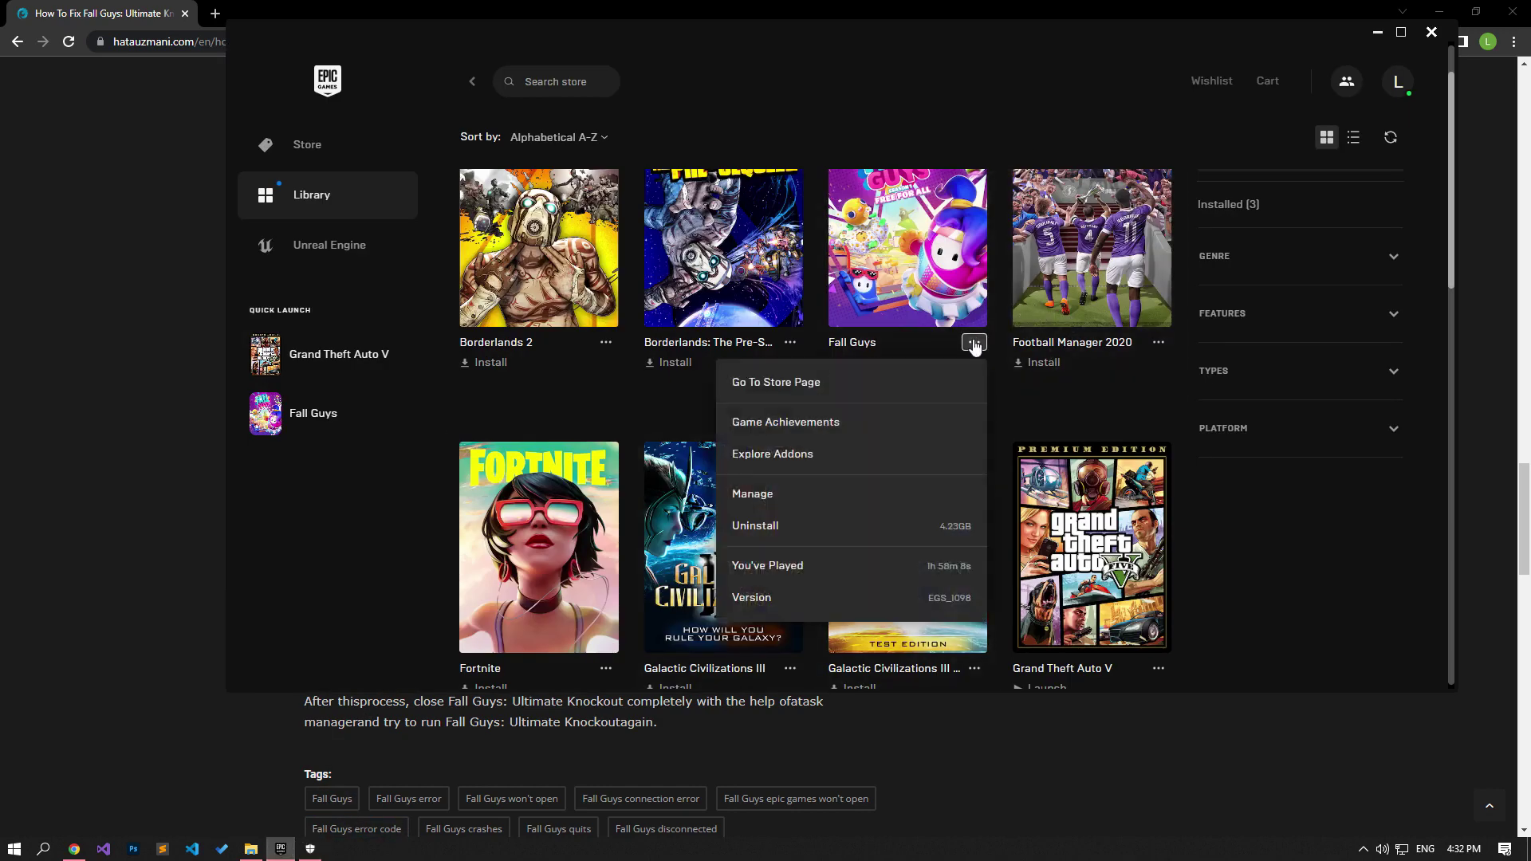
left_click(762, 494)
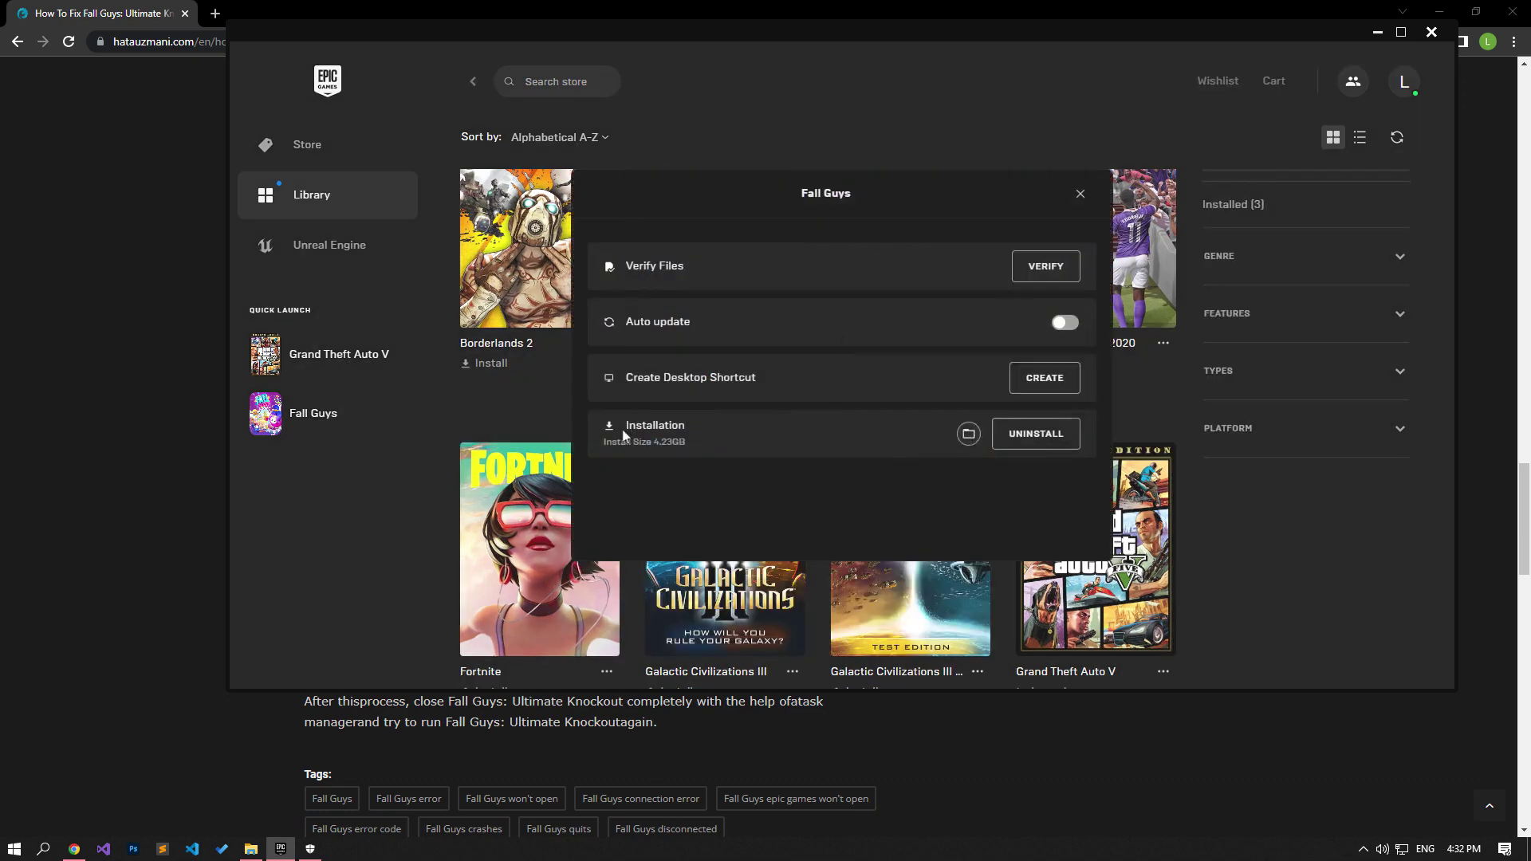
left_click(968, 434)
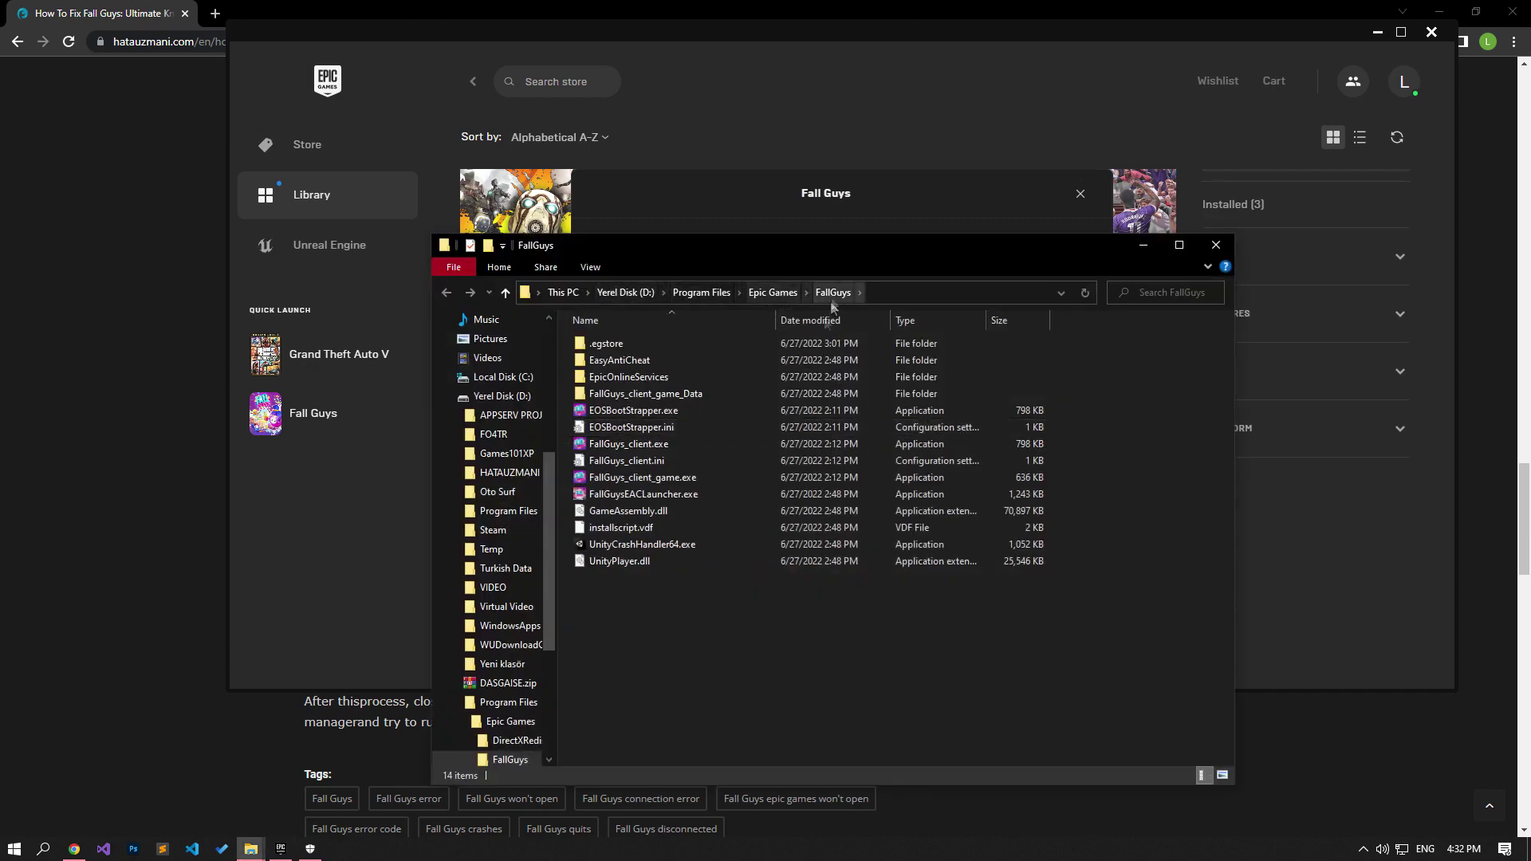
Copy the folder path D:\Program Files\Epic Games\FallGuys from the Explorer address bar
left_click(917, 293)
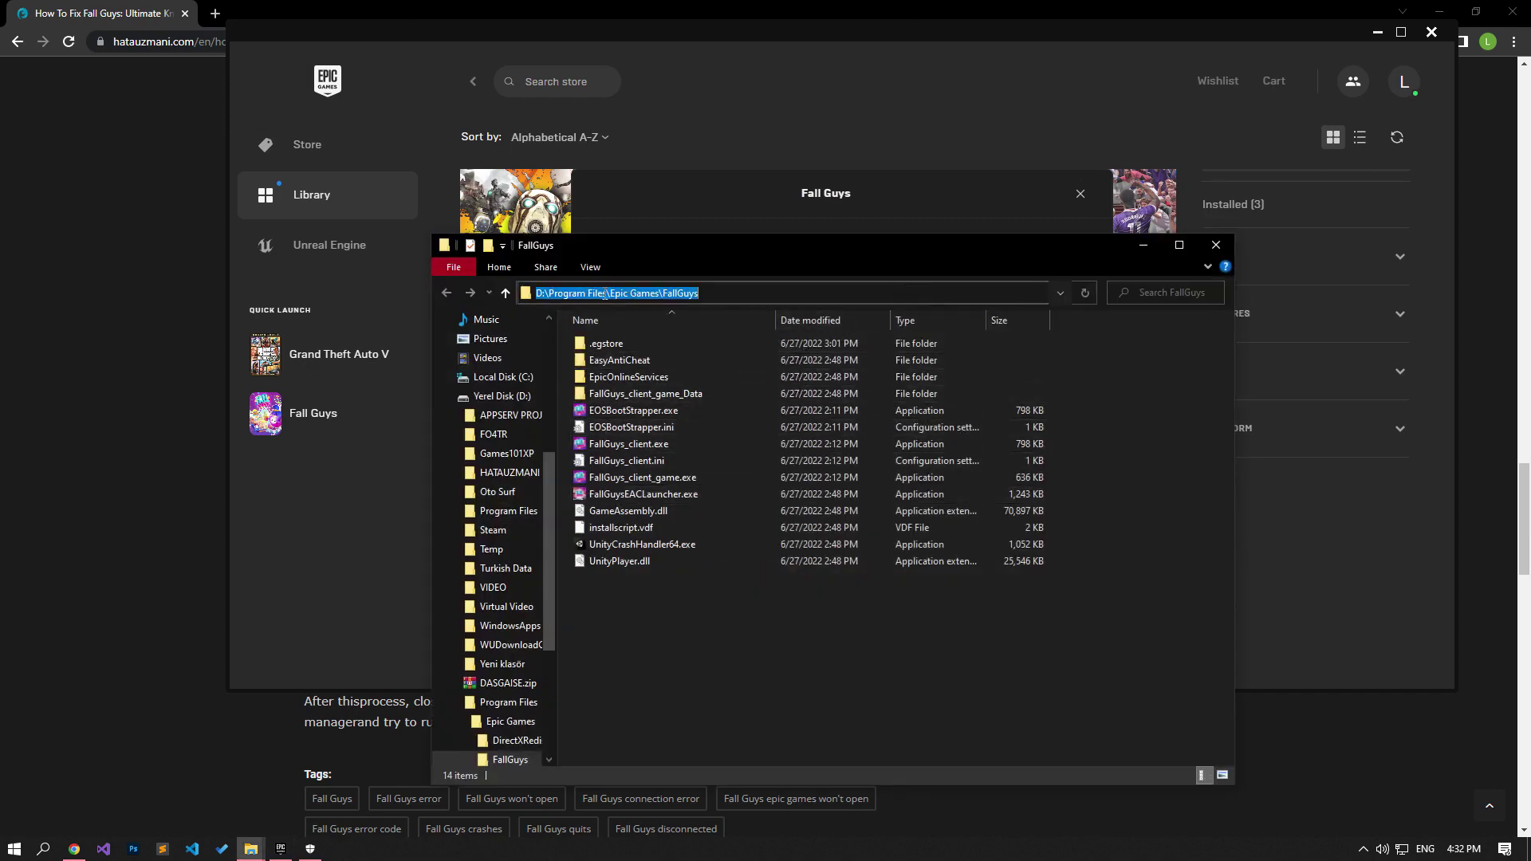
right_click(605, 292)
left_click(649, 346)
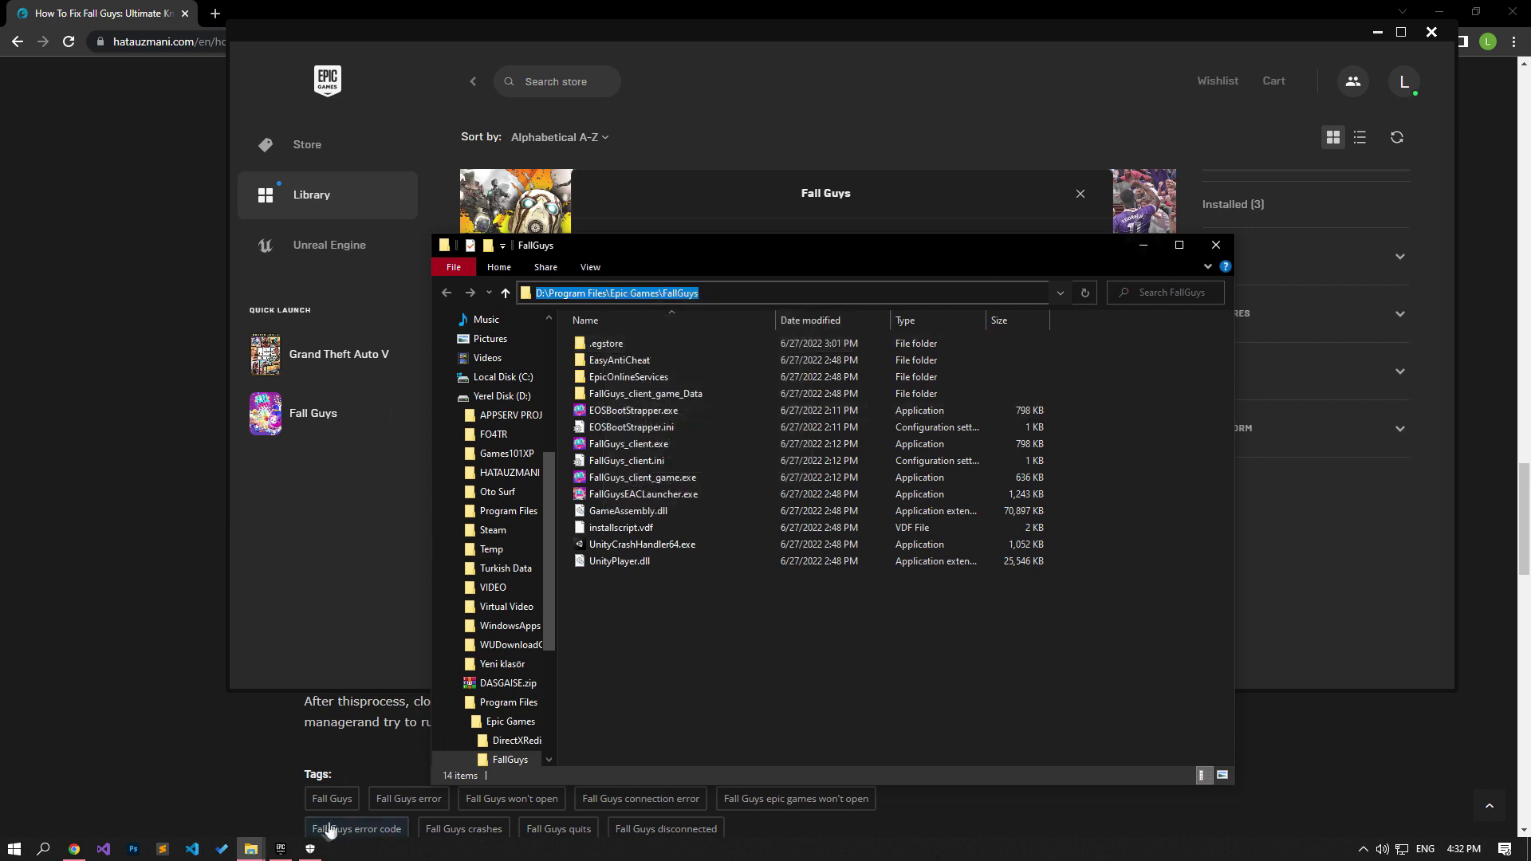
left_click(310, 849)
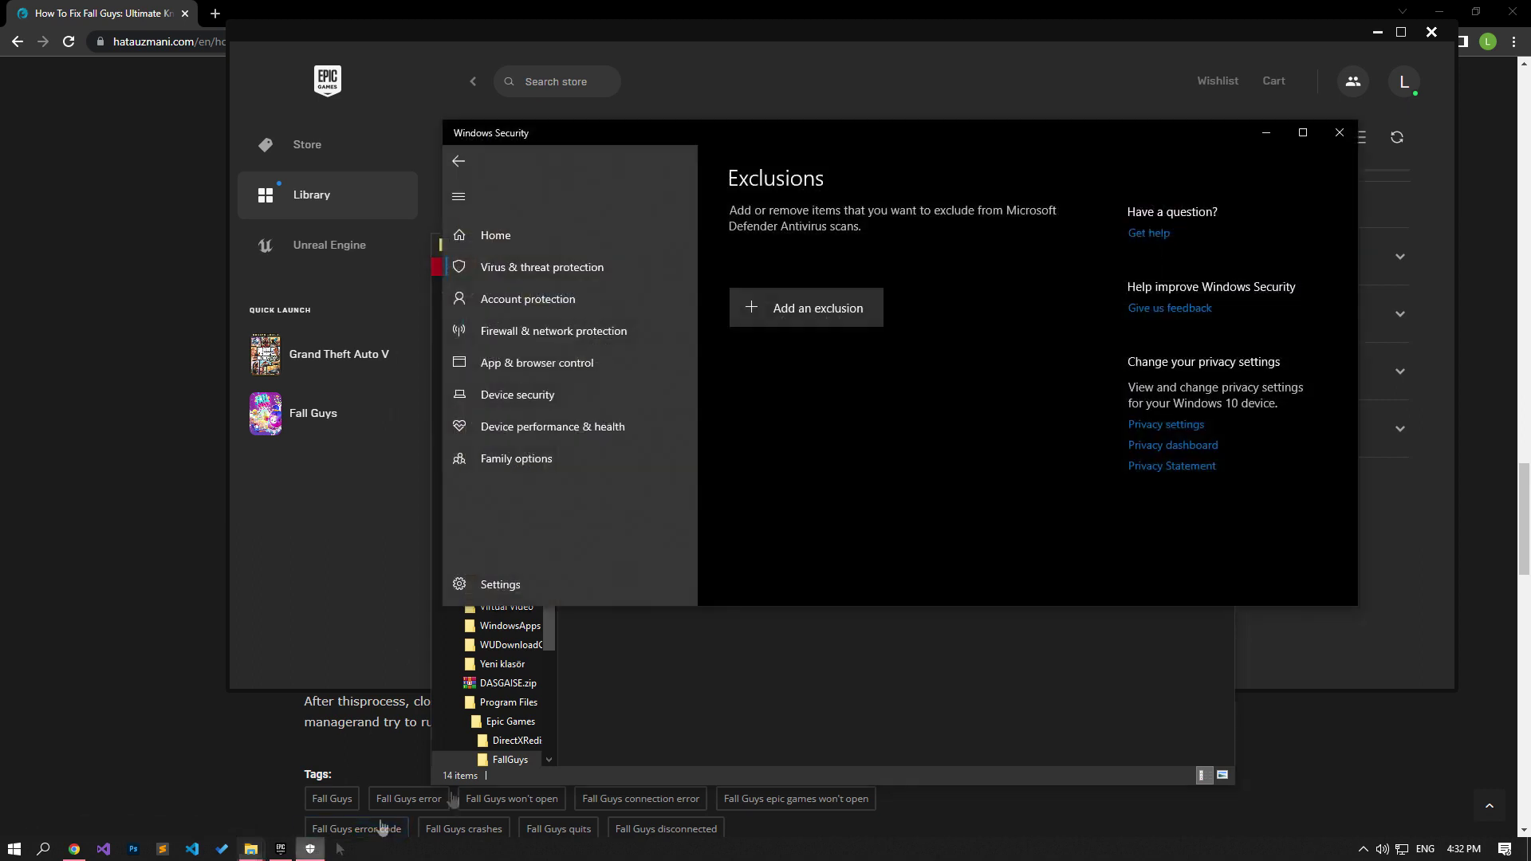
Add D:\Program Files\Epic Games\FallGuys as a Defender folder exclusion using the pasted path
left_click(806, 313)
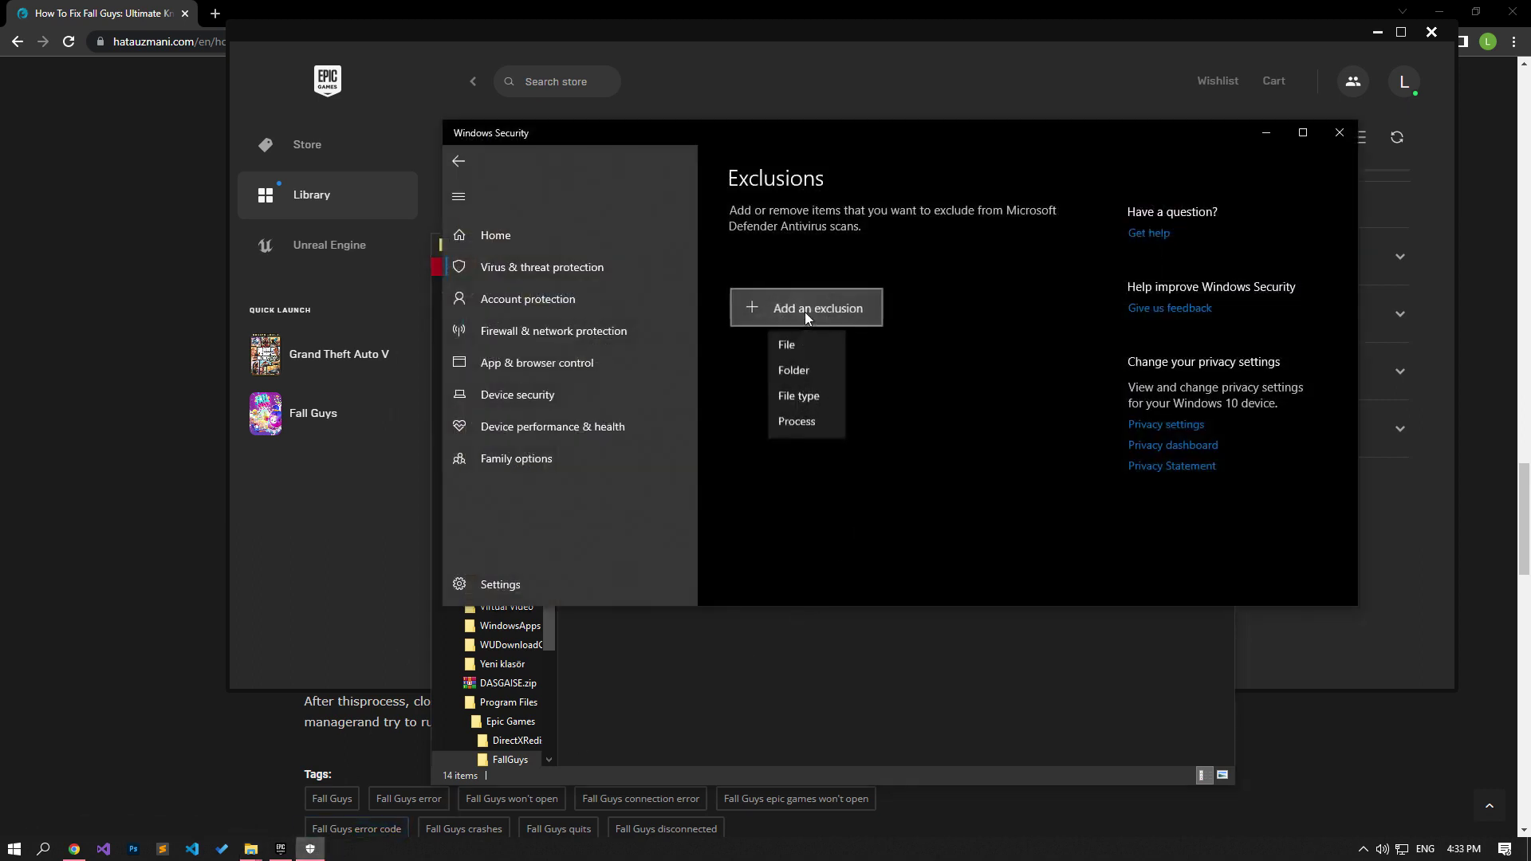
left_click(796, 381)
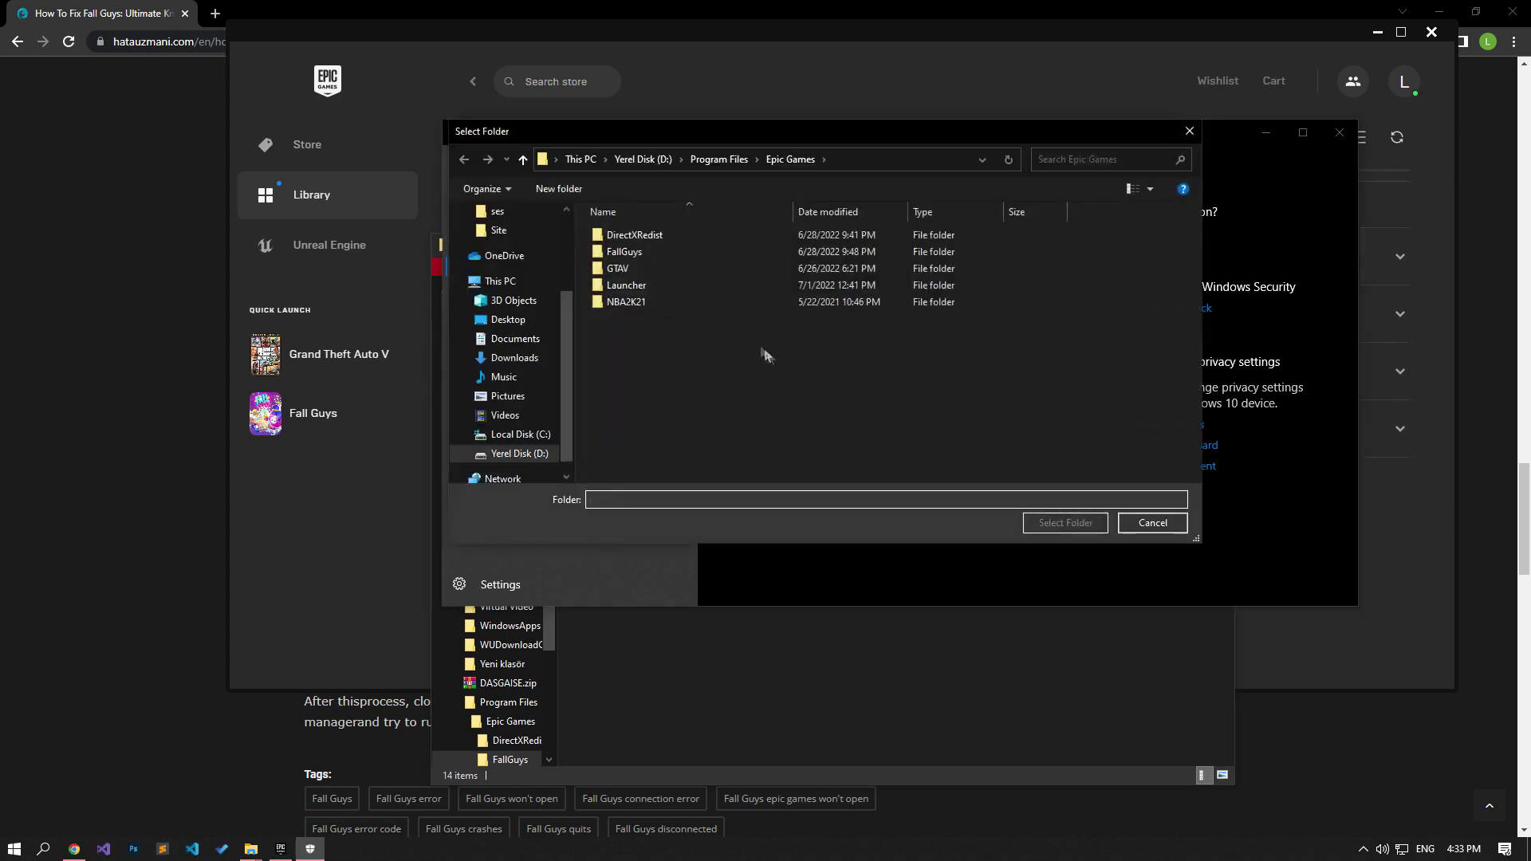
left_click(865, 158)
key("ctrl+v")
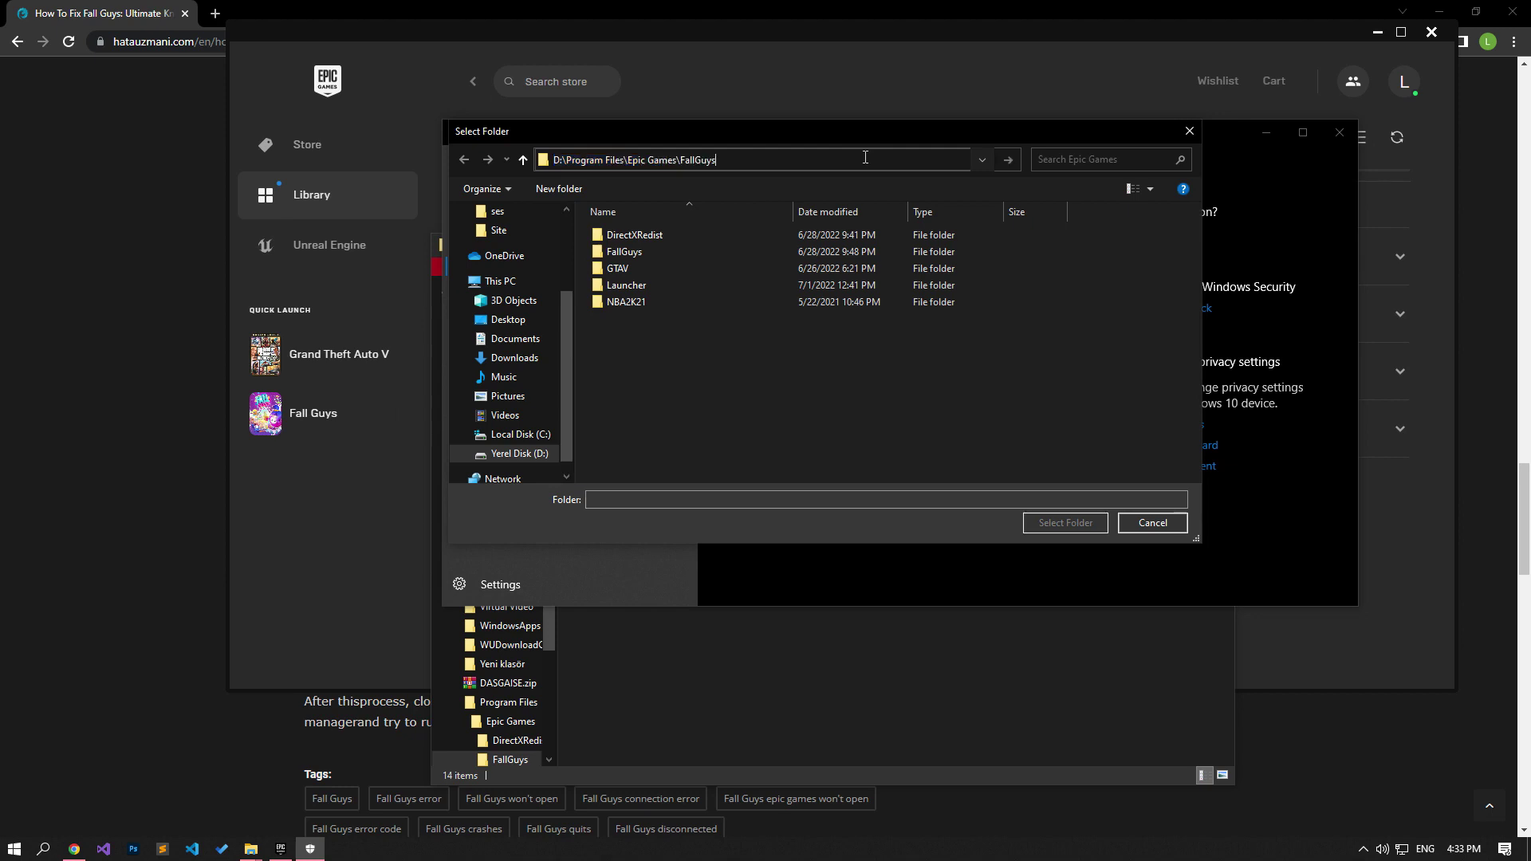
key("Return")
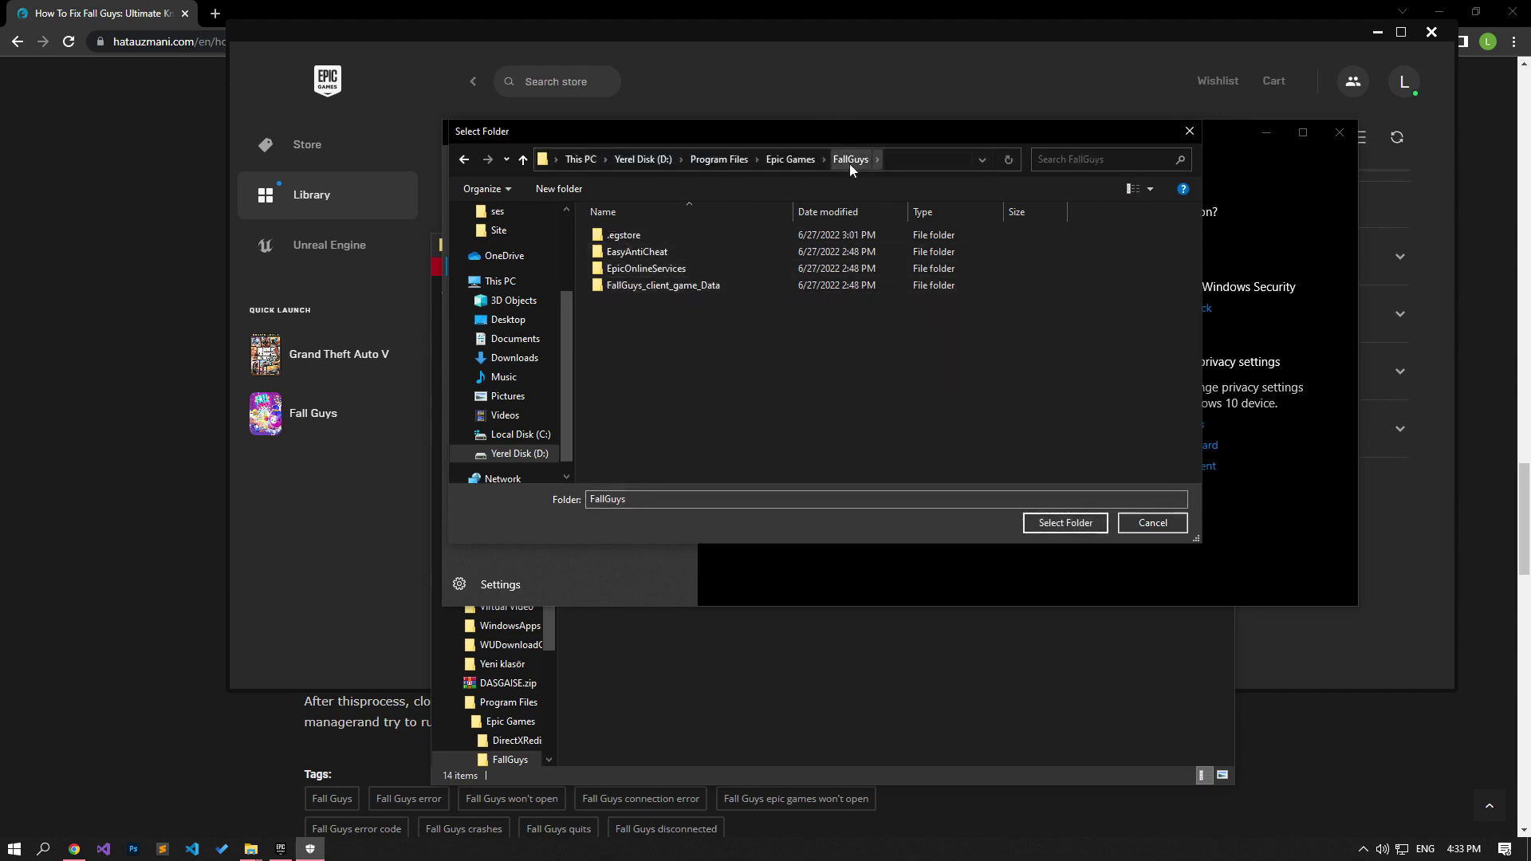
left_click(1077, 523)
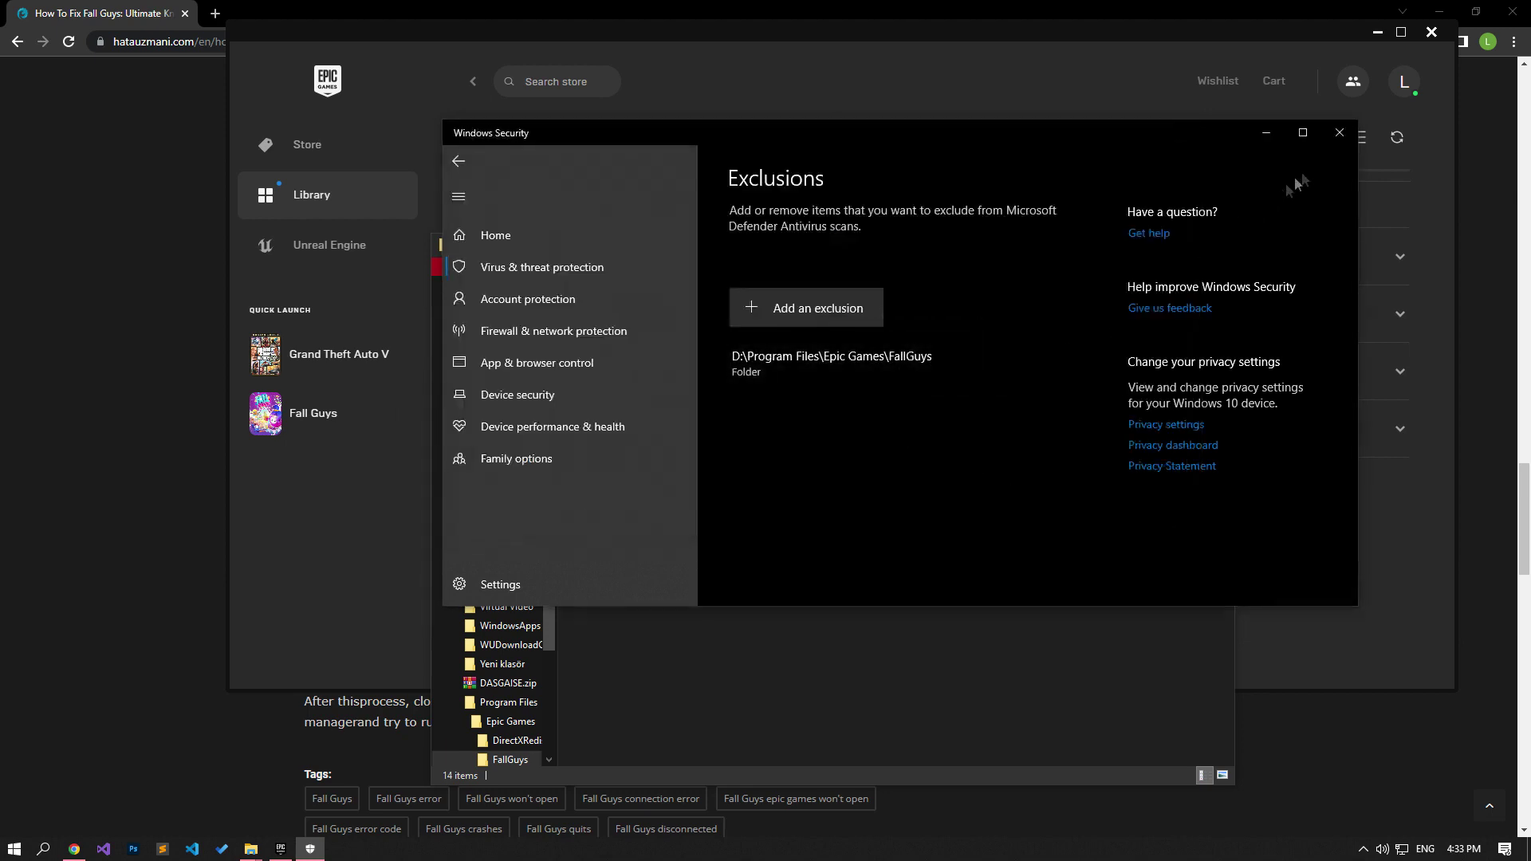
Close Windows Security, the FallGuys Explorer window and the Fall Guys management options, then launch Fall Guys
left_click(1339, 134)
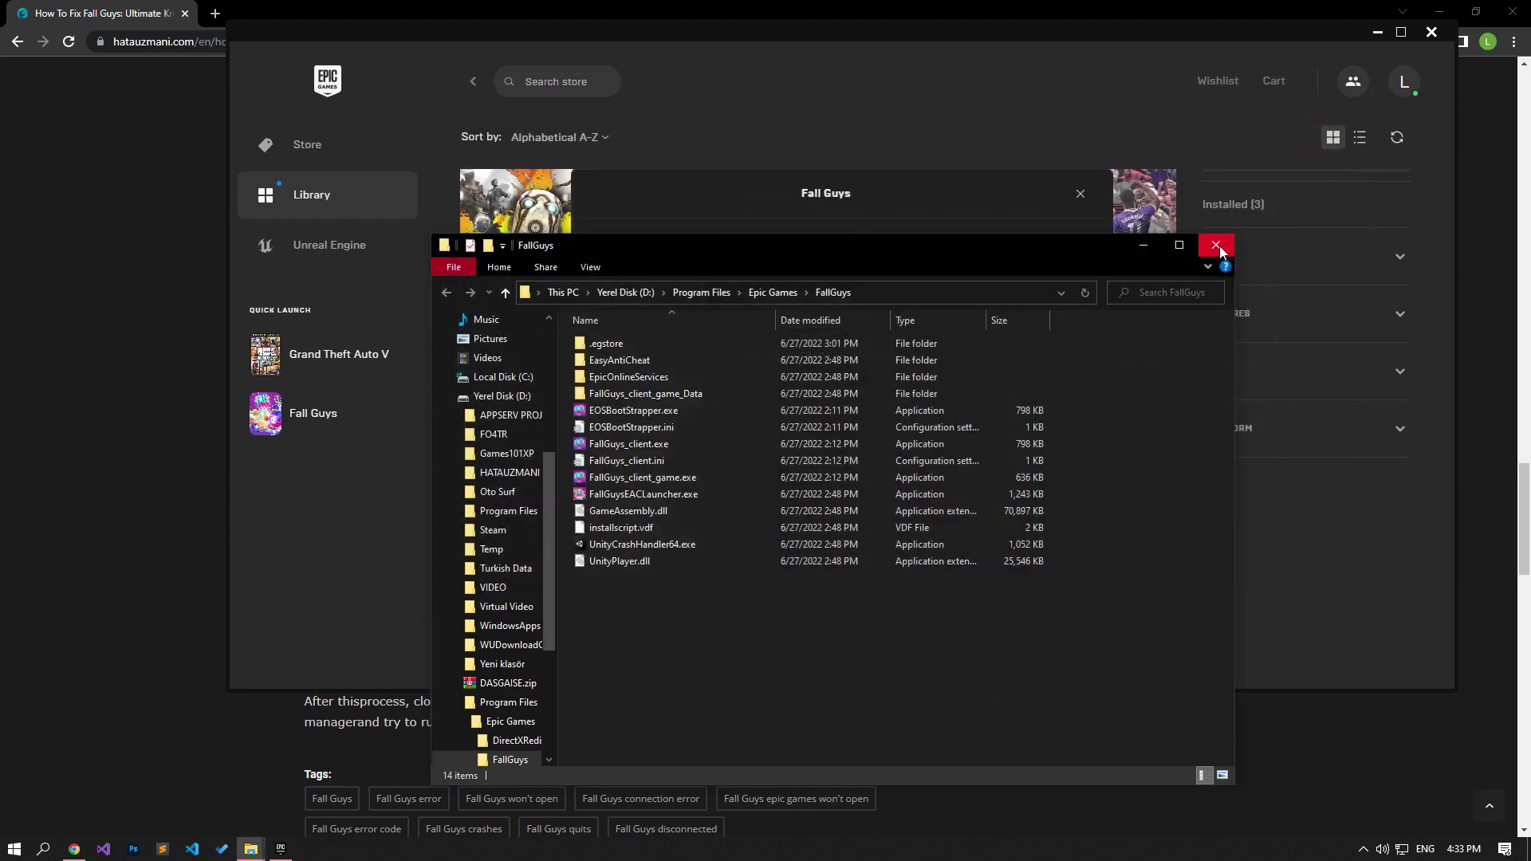
left_click(1218, 246)
left_click(1079, 195)
left_click(884, 275)
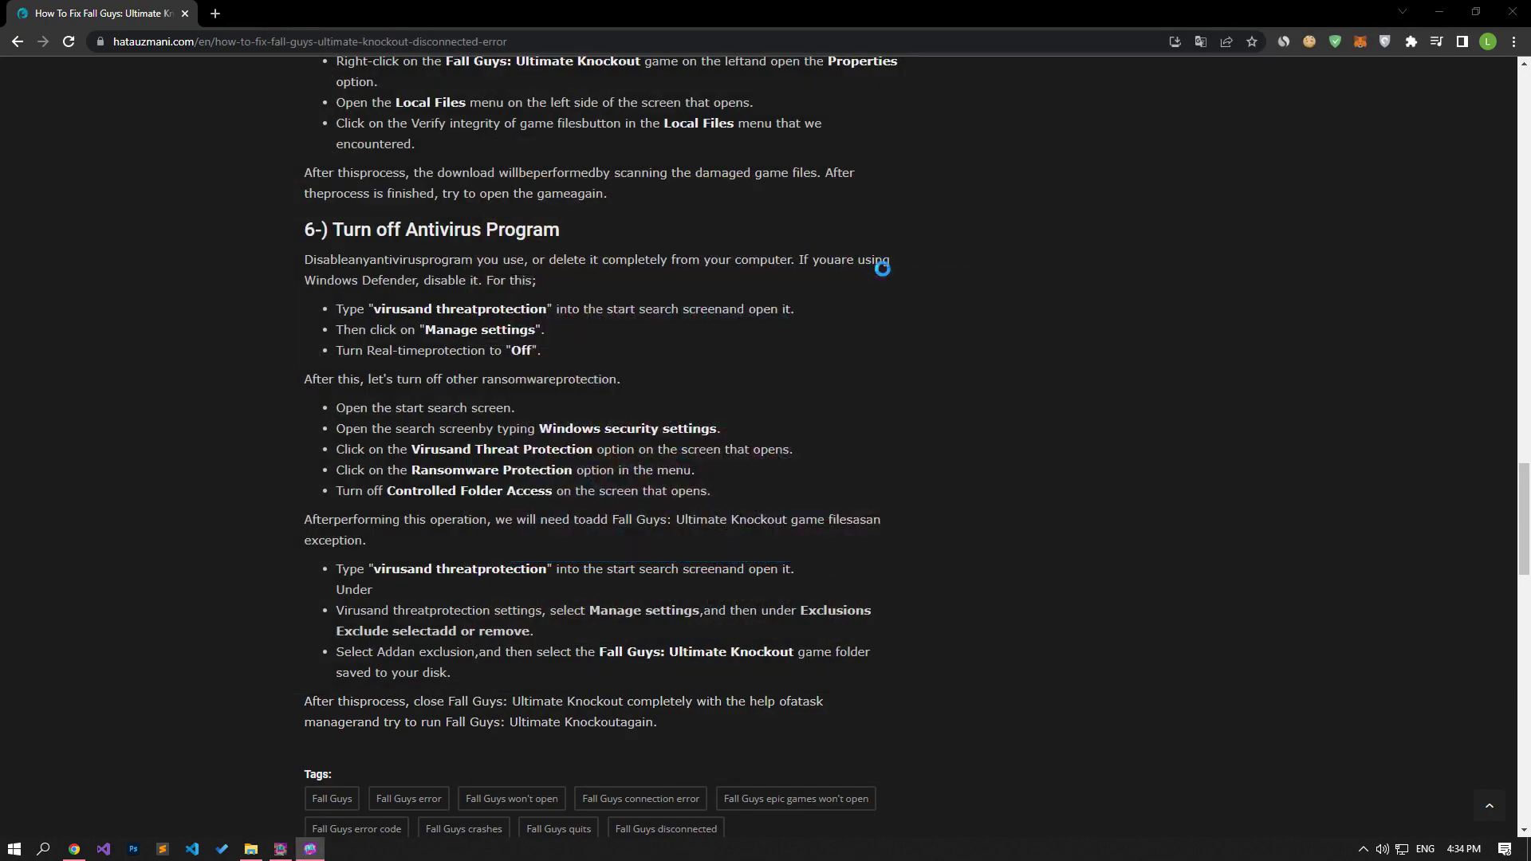